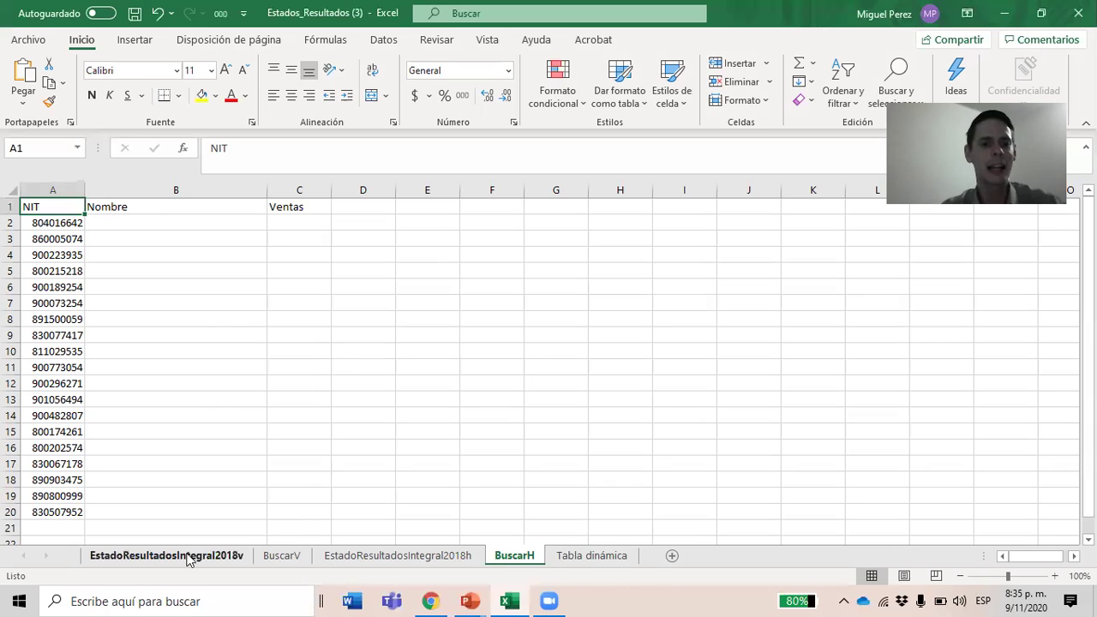
# - Review the records at the end of the EstadoResultadosIntegral2018v sheet and return to its header row
pyautogui.click(167, 557)
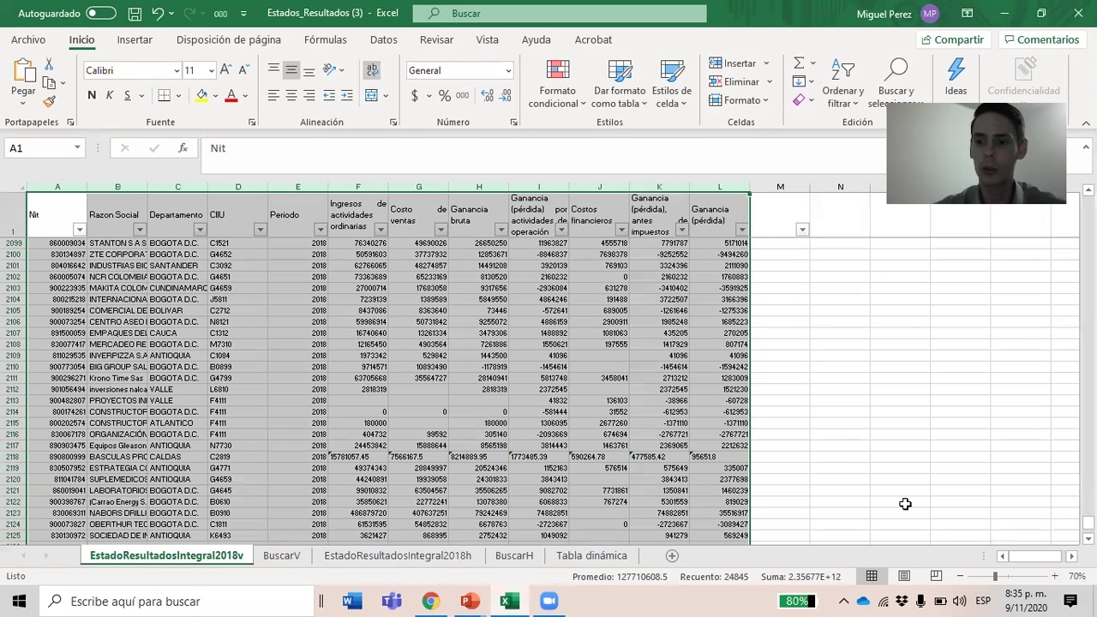
pyautogui.click(1055, 576)
pyautogui.click(1055, 576)
pyautogui.click(68, 260)
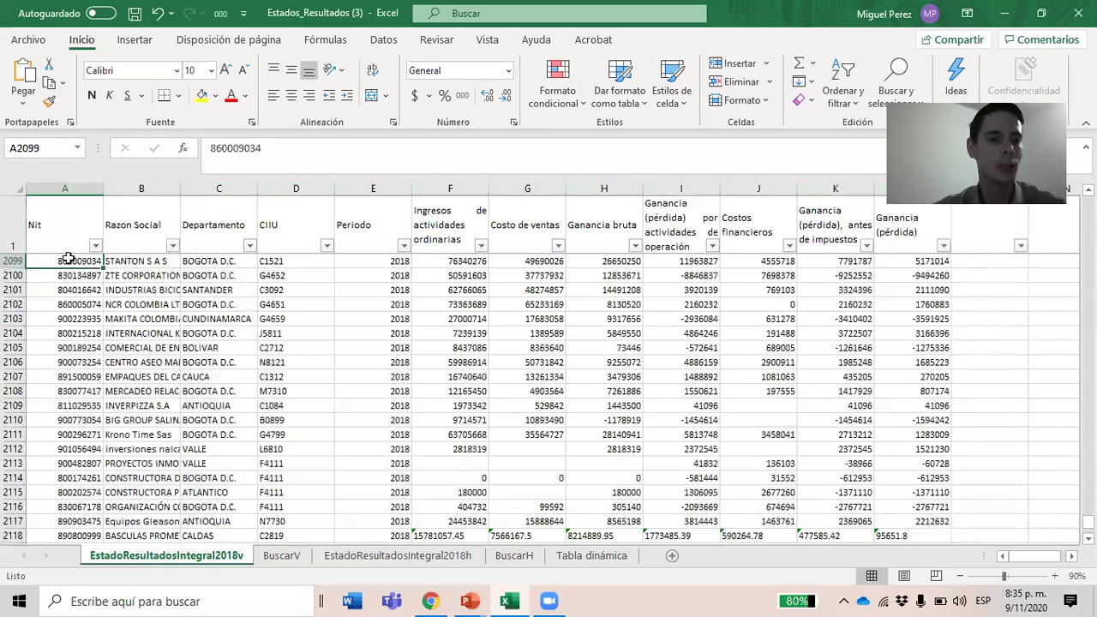
pyautogui.press('Down')
pyautogui.press('Down')
pyautogui.press('Down')
pyautogui.press('Down')
pyautogui.press('Down')
pyautogui.press('Down')
pyautogui.press('Down')
pyautogui.press('Down')
pyautogui.press('Down')
pyautogui.press('Down')
pyautogui.press('Down')
pyautogui.press('Down')
pyautogui.press('Down')
pyautogui.press('Down')
pyautogui.press('Down')
pyautogui.press('Down')
pyautogui.press('Down')
pyautogui.press('Down')
pyautogui.press('Down')
pyautogui.press('Down')
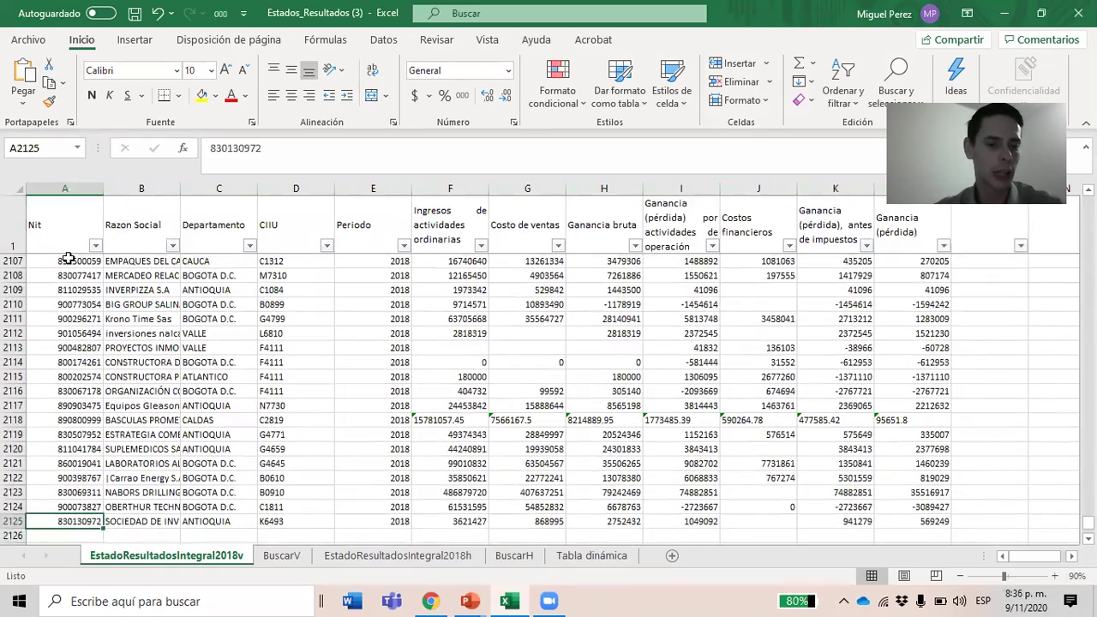
pyautogui.hotkey('ctrl', 'Up')
pyautogui.hotkey('ctrl', 'Home')
pyautogui.press('Up')
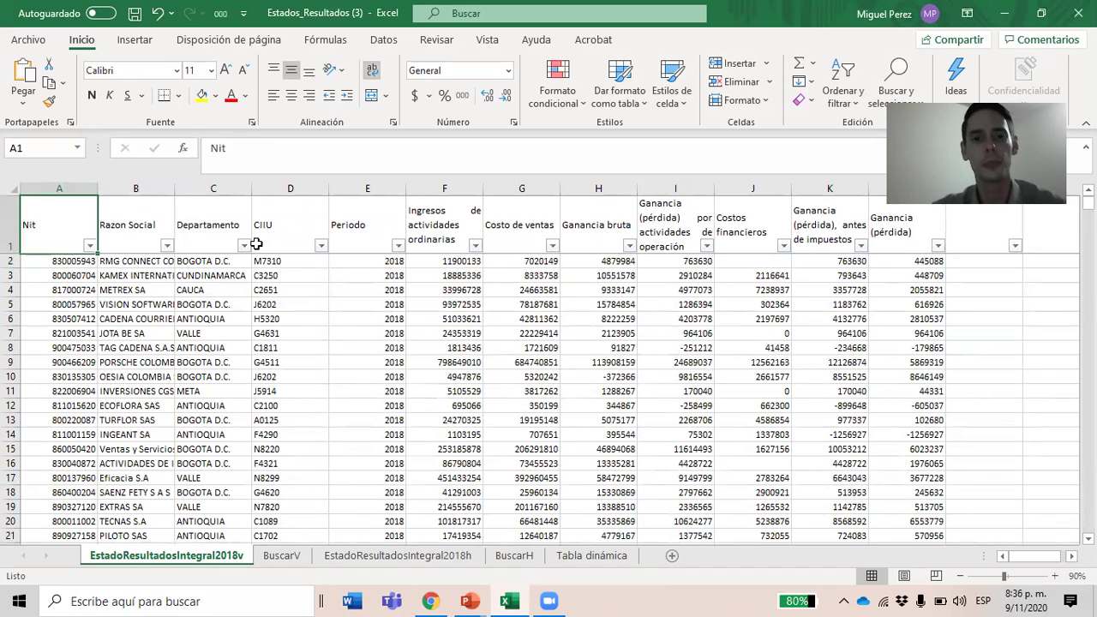
# - Review the Periodo, Nit, Razon Social, Departamento and CIIU columns and the financial columns from Ingresos de actividades ordinarias to Ganancia (pérdida)
pyautogui.click(345, 188)
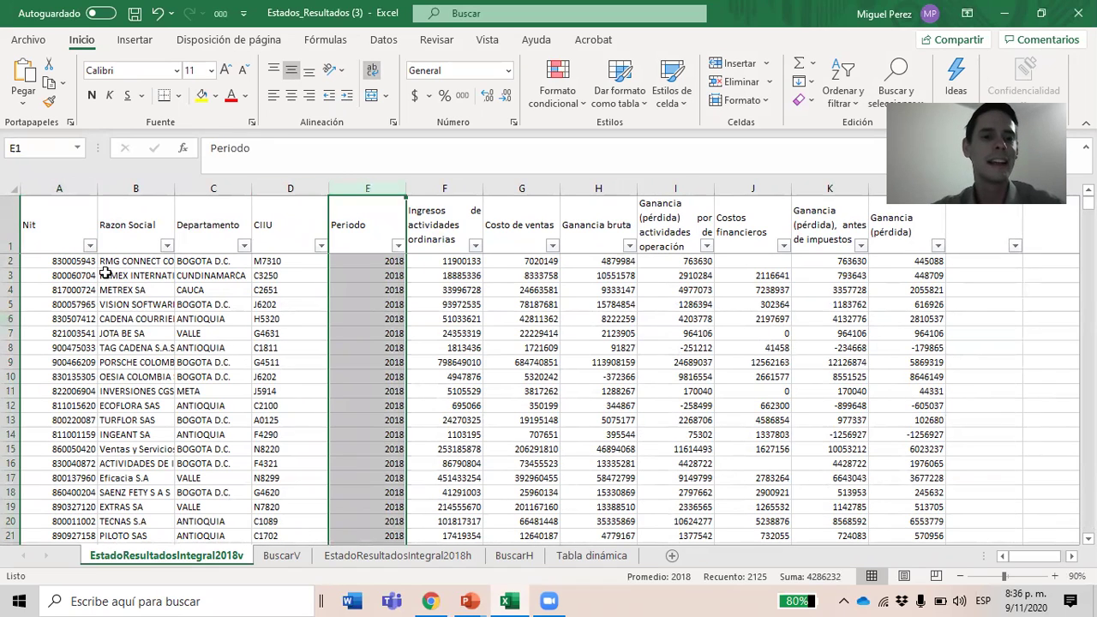
pyautogui.click(128, 188)
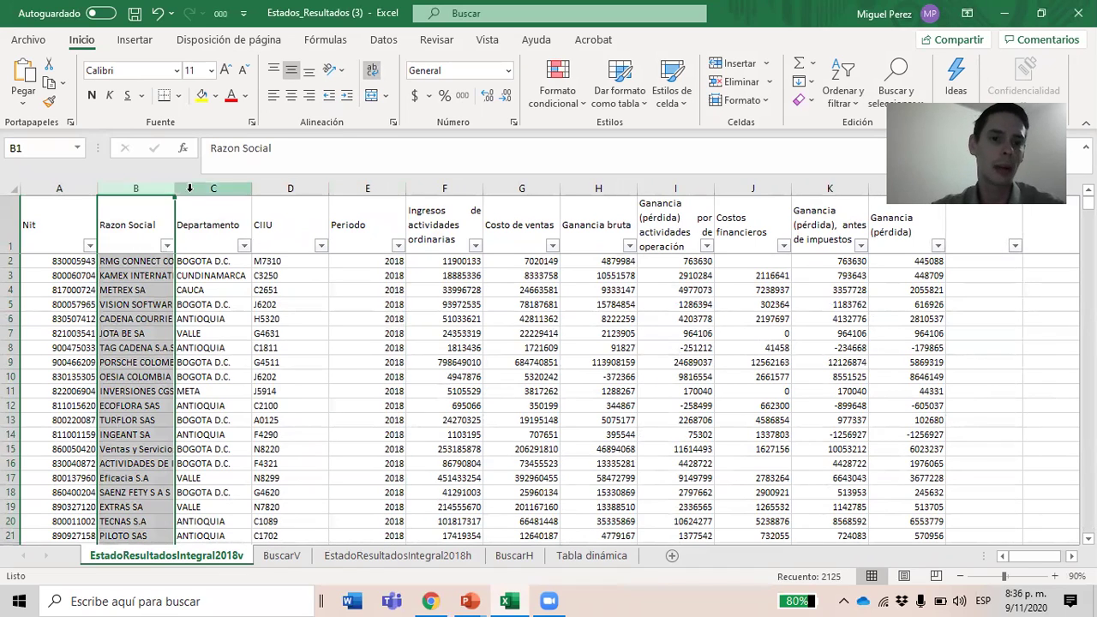
pyautogui.moveTo(45, 188); pyautogui.dragTo(140, 189)
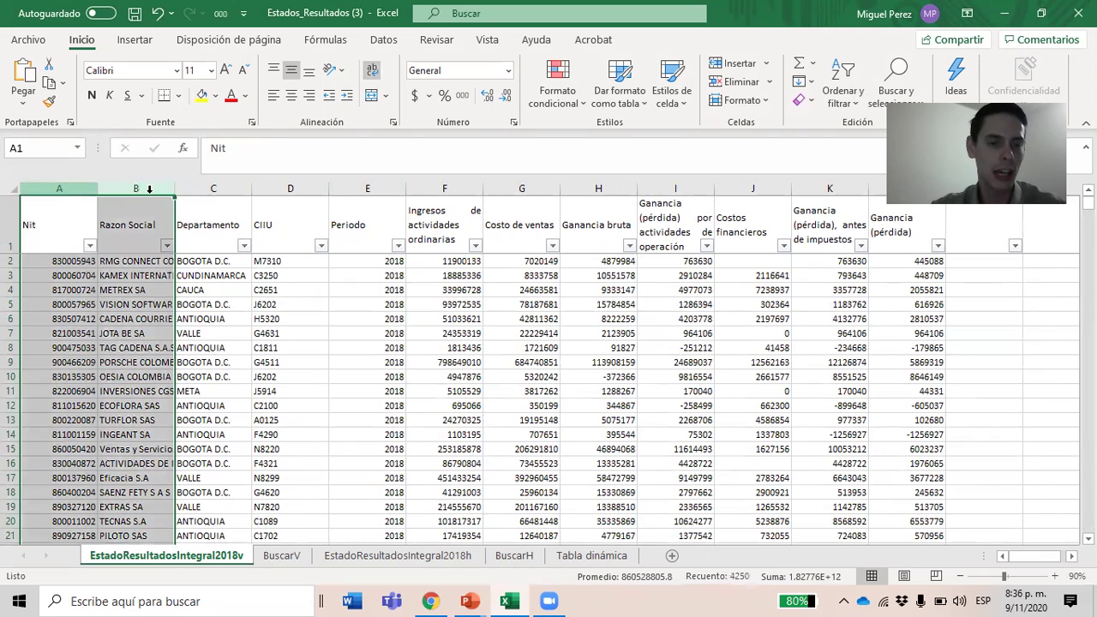
pyautogui.click(212, 188)
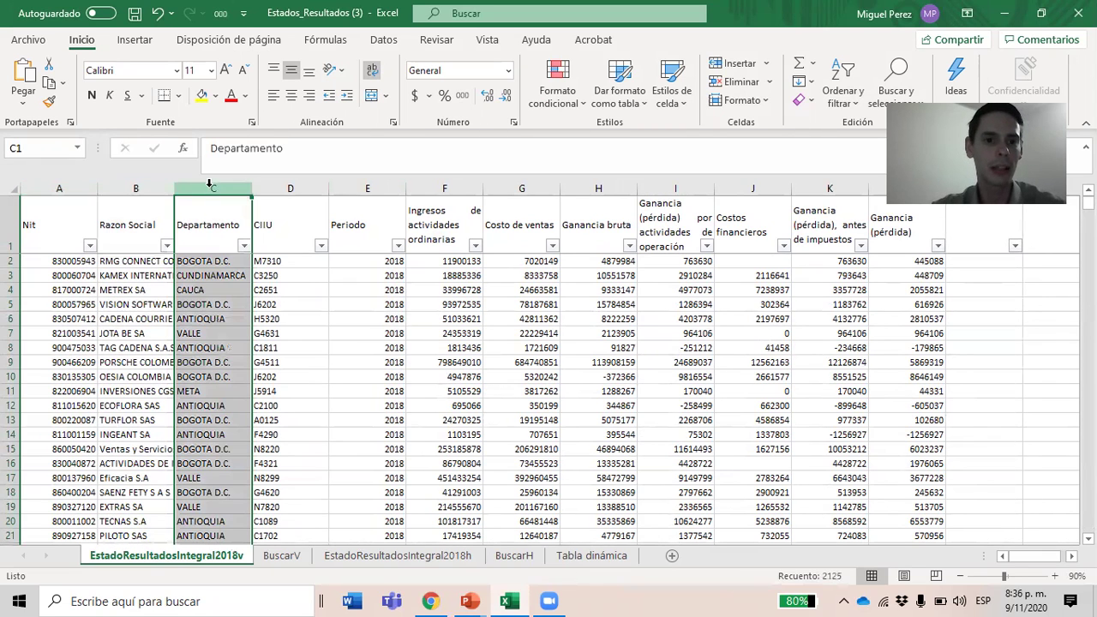
pyautogui.click(288, 188)
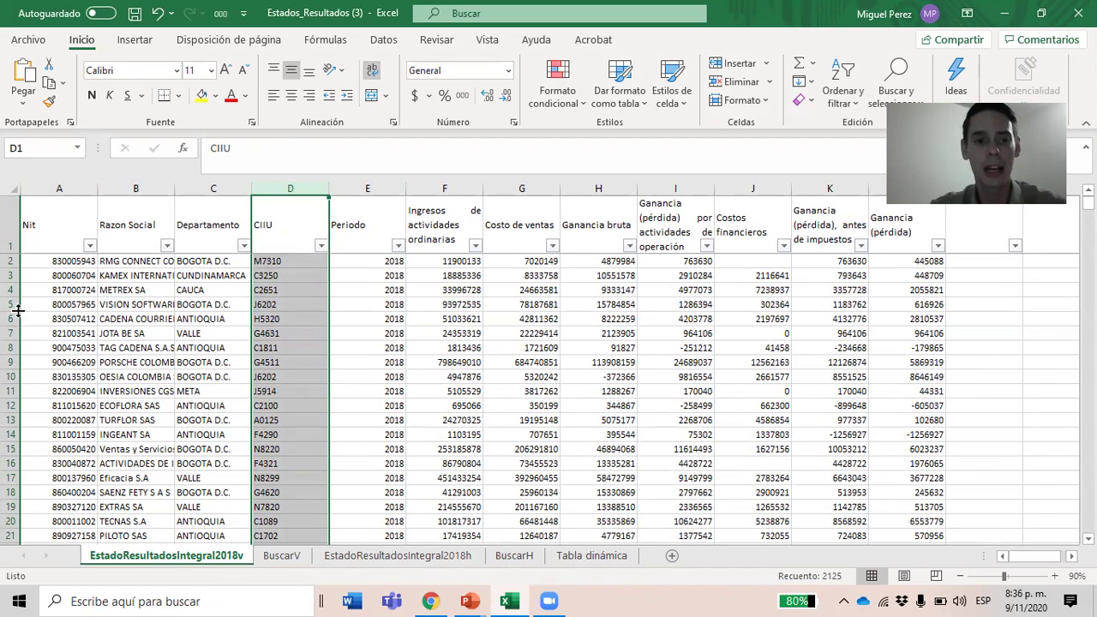
pyautogui.click(444, 186)
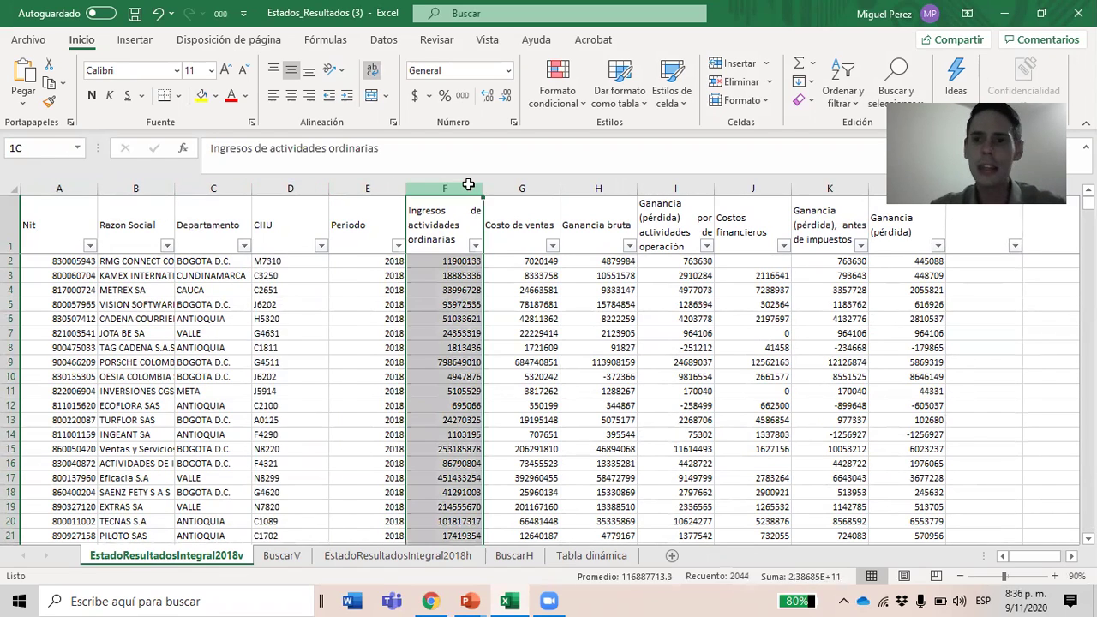
pyautogui.hotkey('ctrl', 'shift', 'Right')
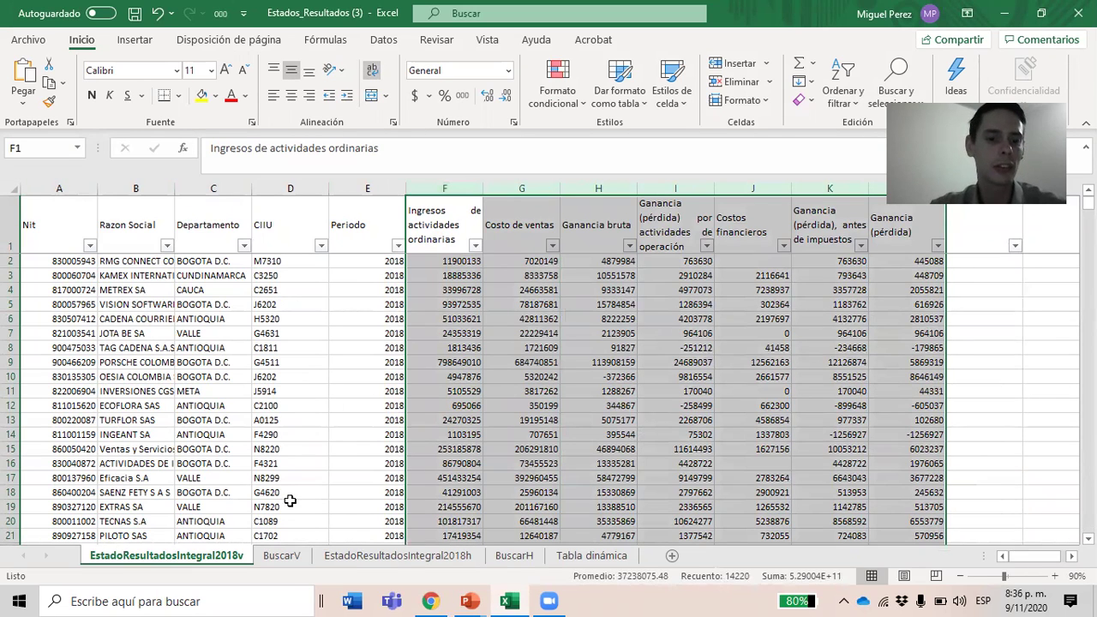
# - Compare the NIT list and empty Nombre column in the BuscarV sheet with the Nit column in EstadoResultadosIntegral2018v
pyautogui.click(276, 555)
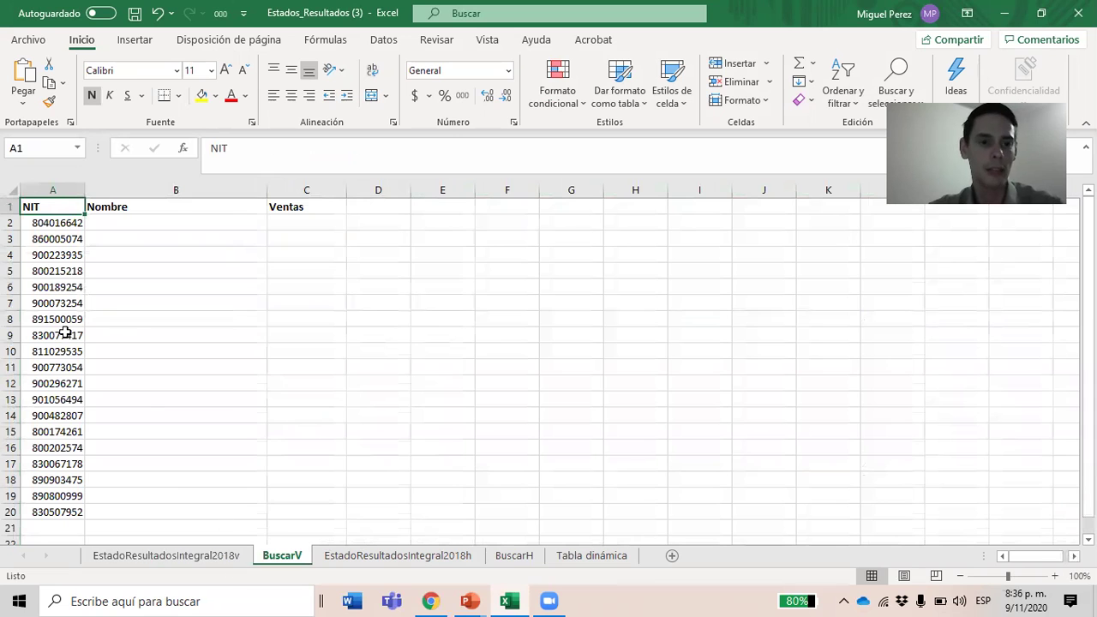
pyautogui.moveTo(74, 206); pyautogui.dragTo(68, 463)
pyautogui.scroll(2, 68, 463)
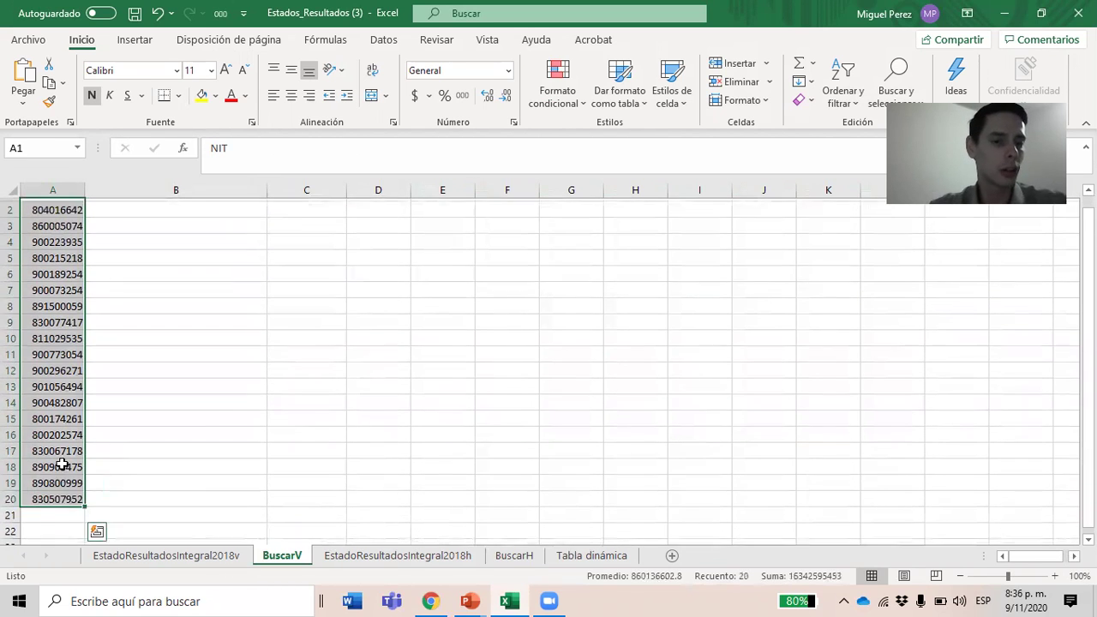
pyautogui.click(103, 209)
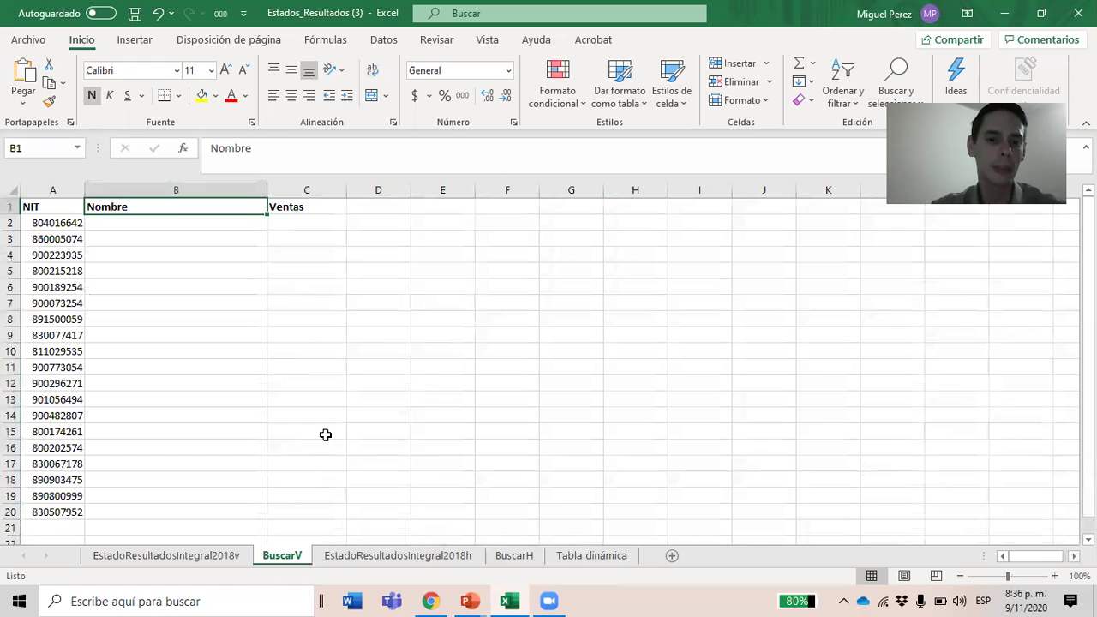
pyautogui.click(170, 227)
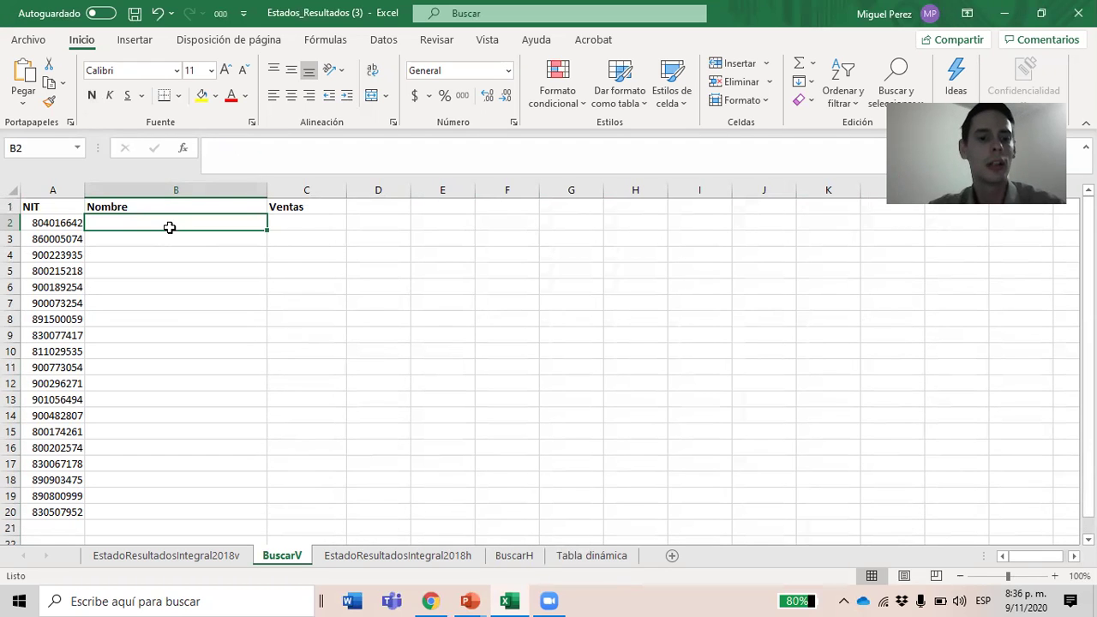
pyautogui.click(129, 555)
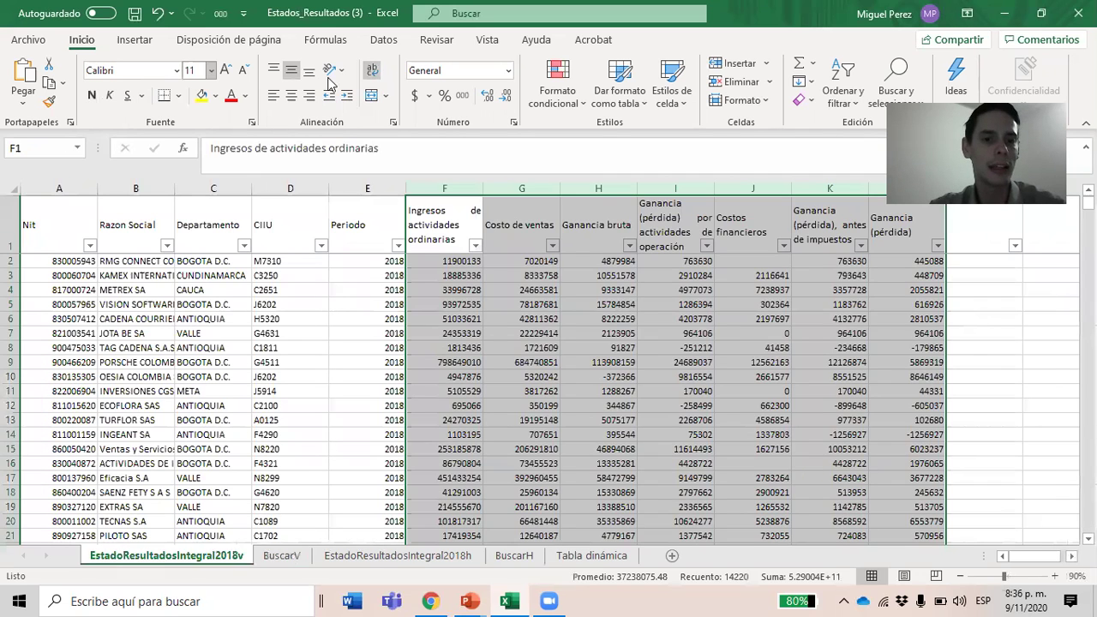
pyautogui.click(106, 333)
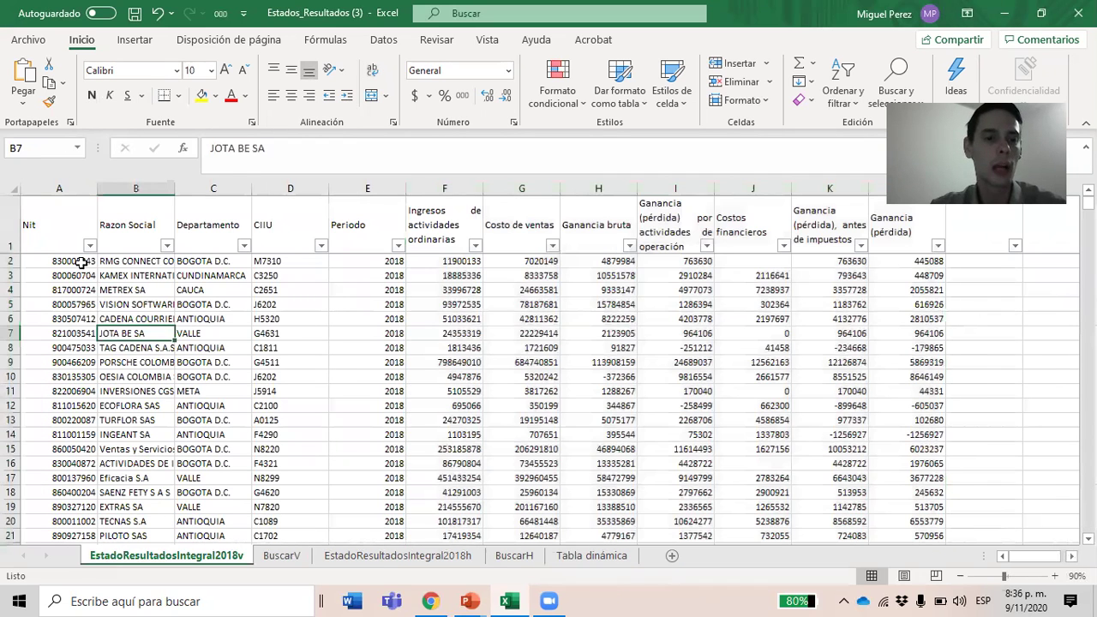
pyautogui.click(64, 187)
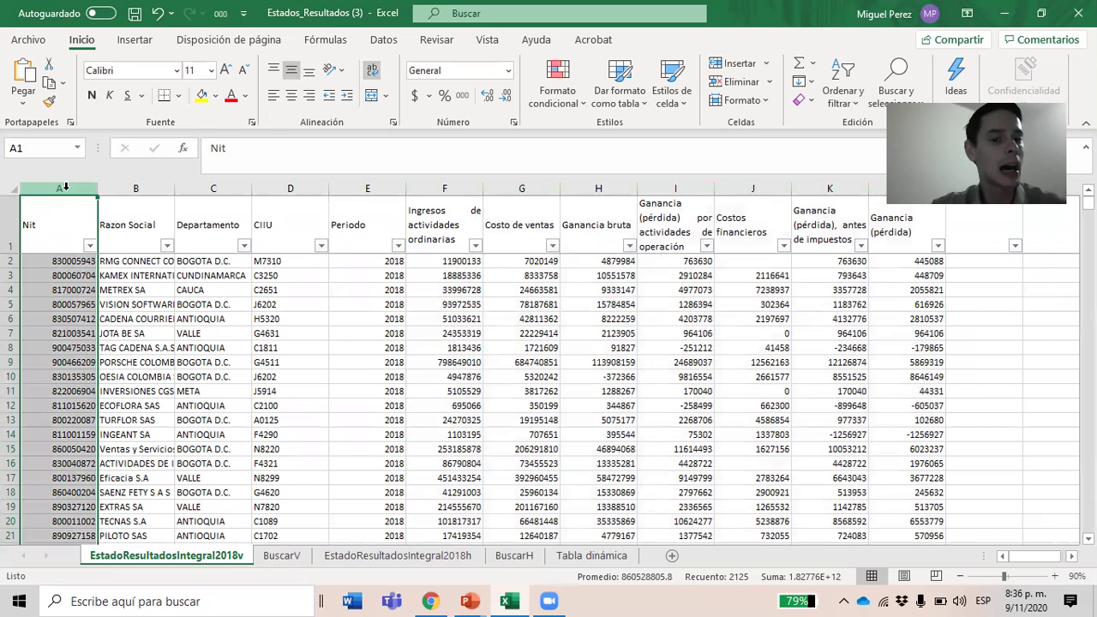
# - Start a BUSCARV formula in cell B2 of the BuscarV sheet with A2 as the Valor_buscado argument
pyautogui.click(282, 556)
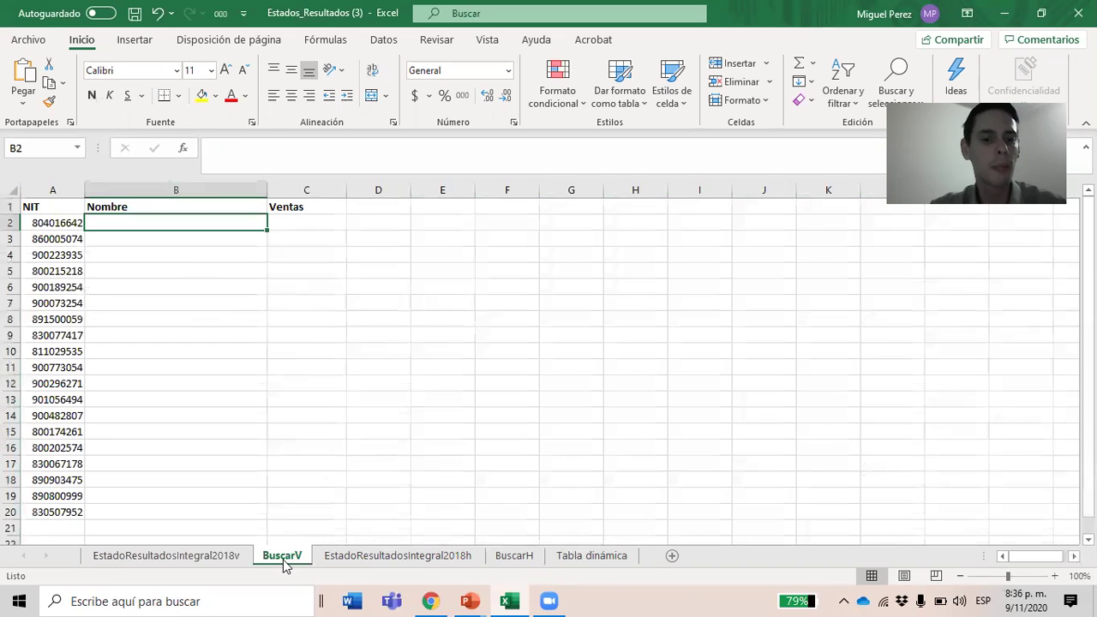
pyautogui.write('+bus')
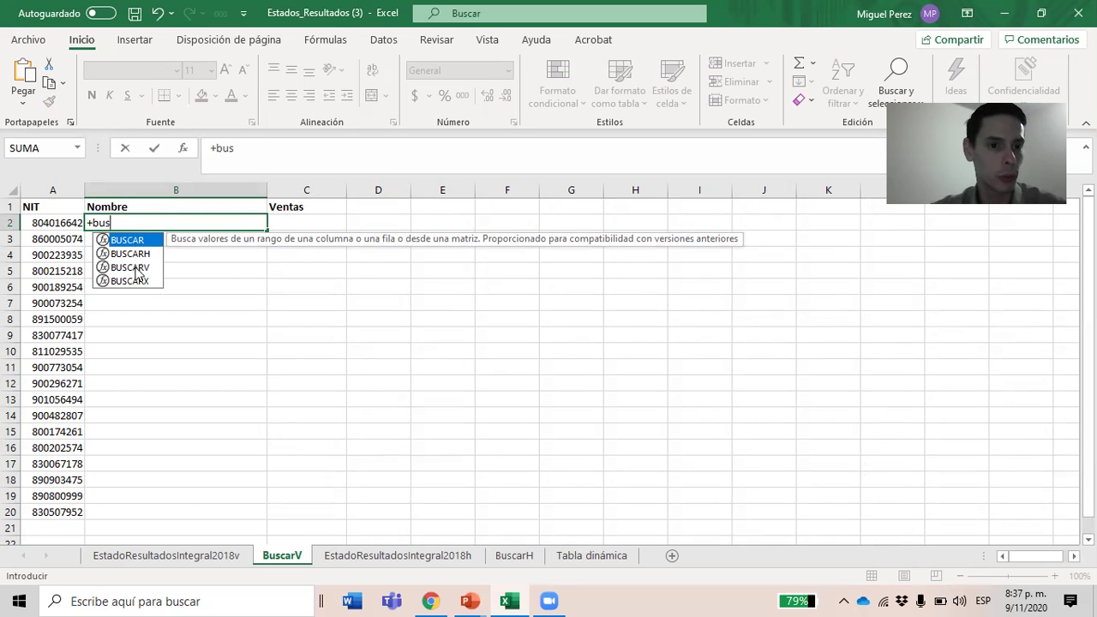
pyautogui.doubleClick(135, 267)
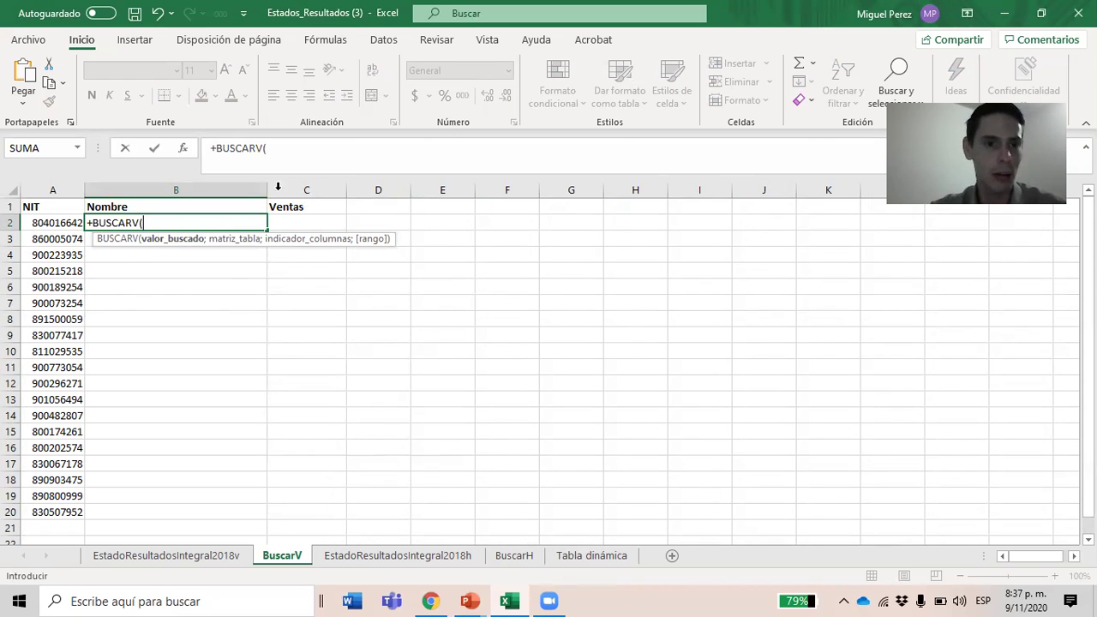
pyautogui.click(185, 148)
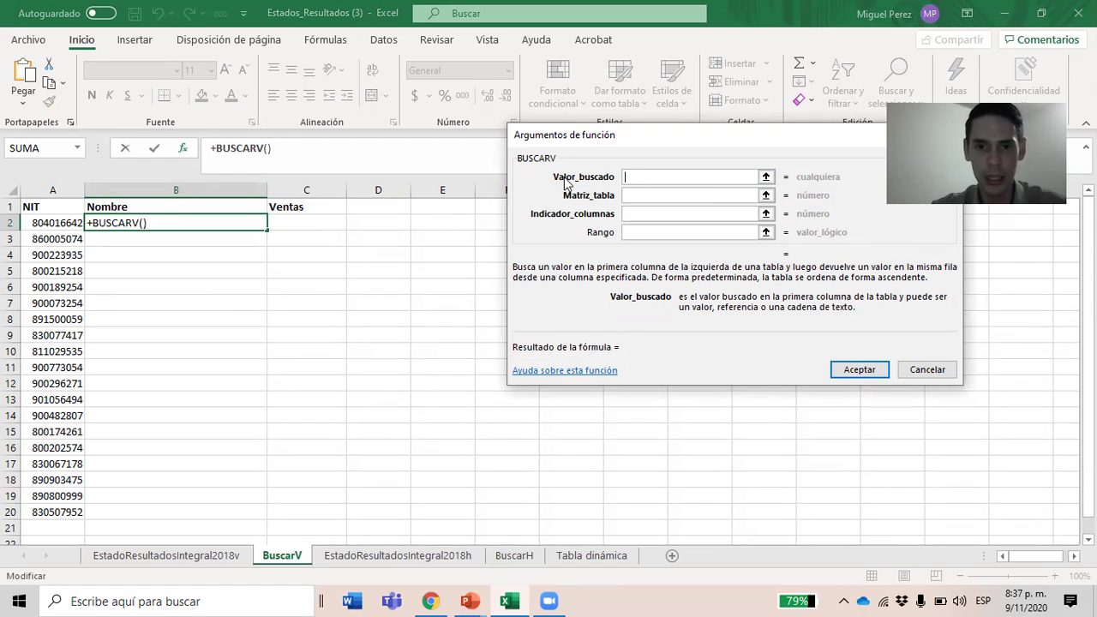
pyautogui.click(65, 222)
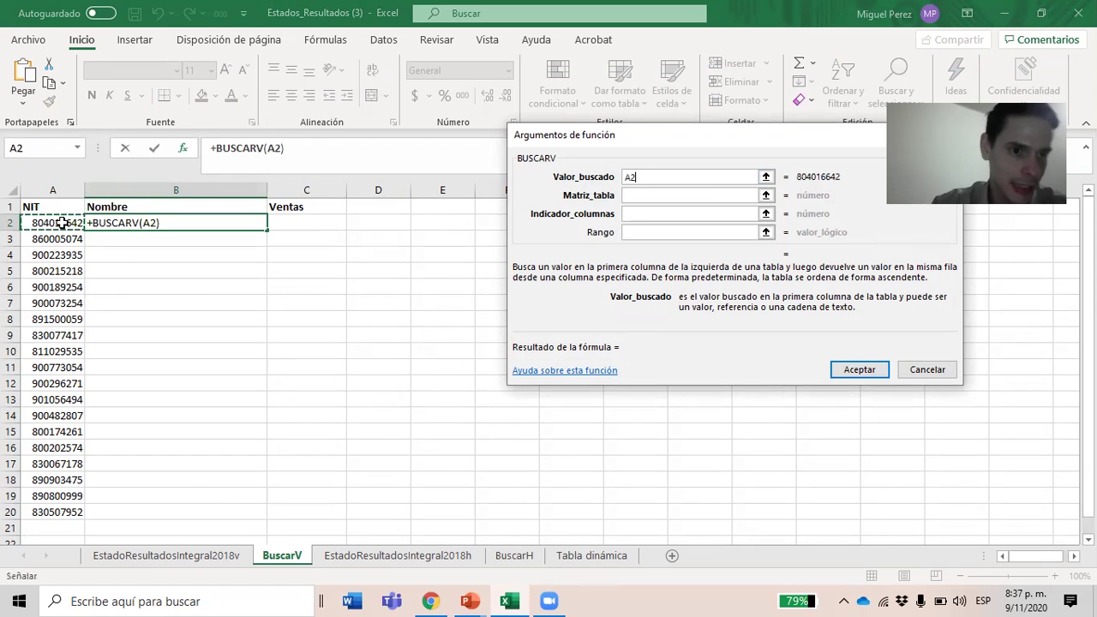
# - Set the Matriz_tabla argument to the range A1:L2125 of the EstadoResultadosIntegral2018v sheet
pyautogui.click(632, 195)
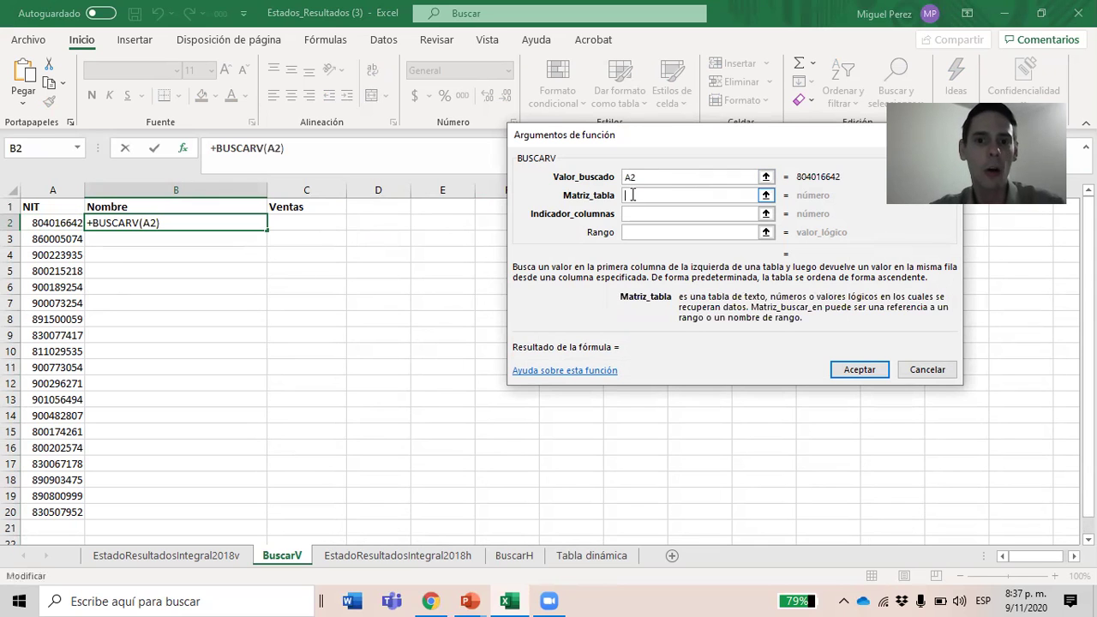
pyautogui.click(766, 195)
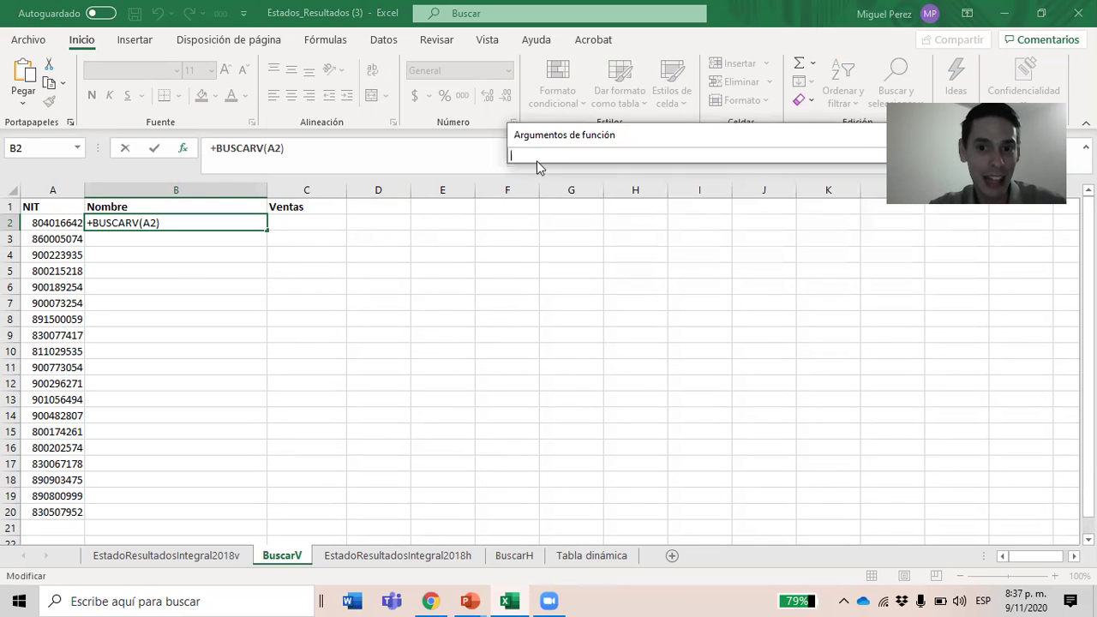
pyautogui.click(188, 557)
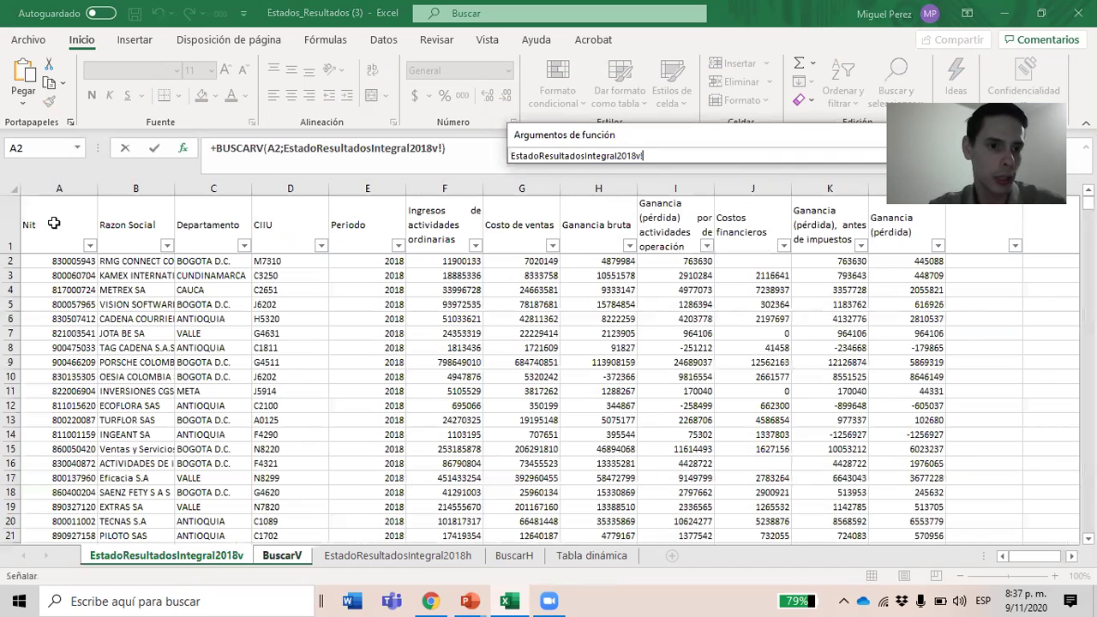
pyautogui.moveTo(49, 216); pyautogui.dragTo(896, 523)
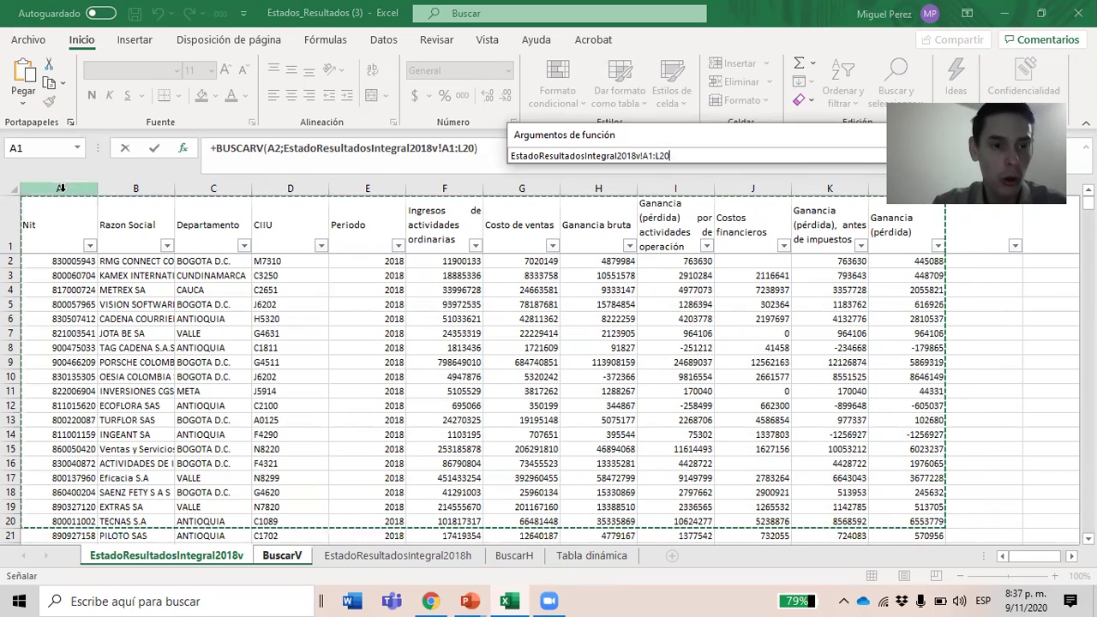
pyautogui.hotkey('ctrl', 'shift', 'Down')
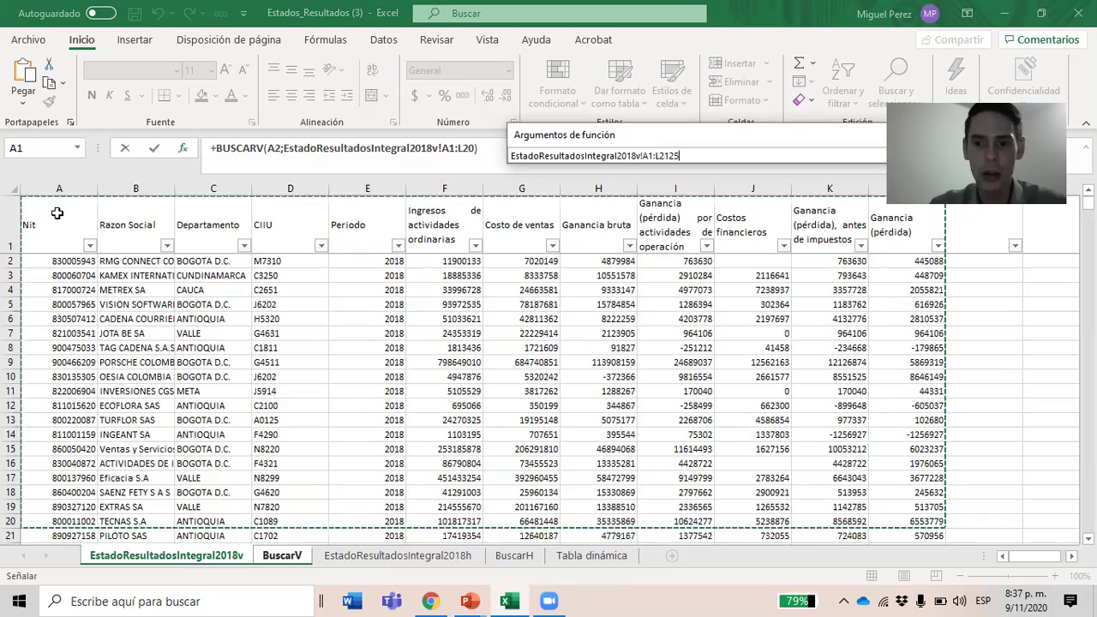
pyautogui.scroll(-1, 518, 375)
pyautogui.scroll(-1, 999, 514)
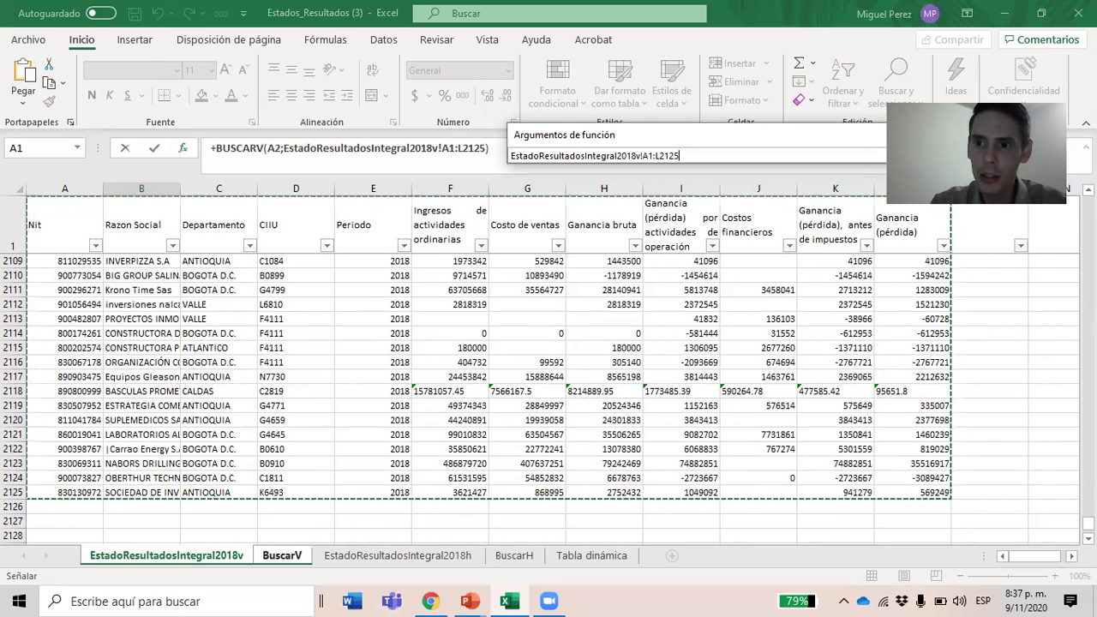
pyautogui.click(968, 156)
# - Set Indicador_columnas to 2 and Rango to 0 for an exact match
pyautogui.click(658, 214)
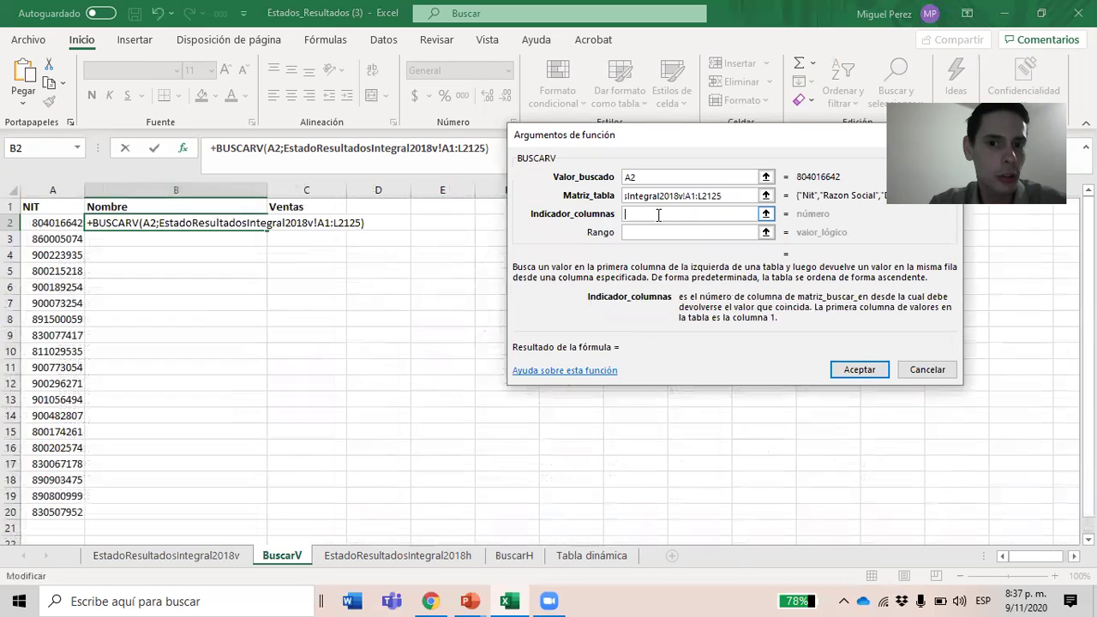
pyautogui.write('2')
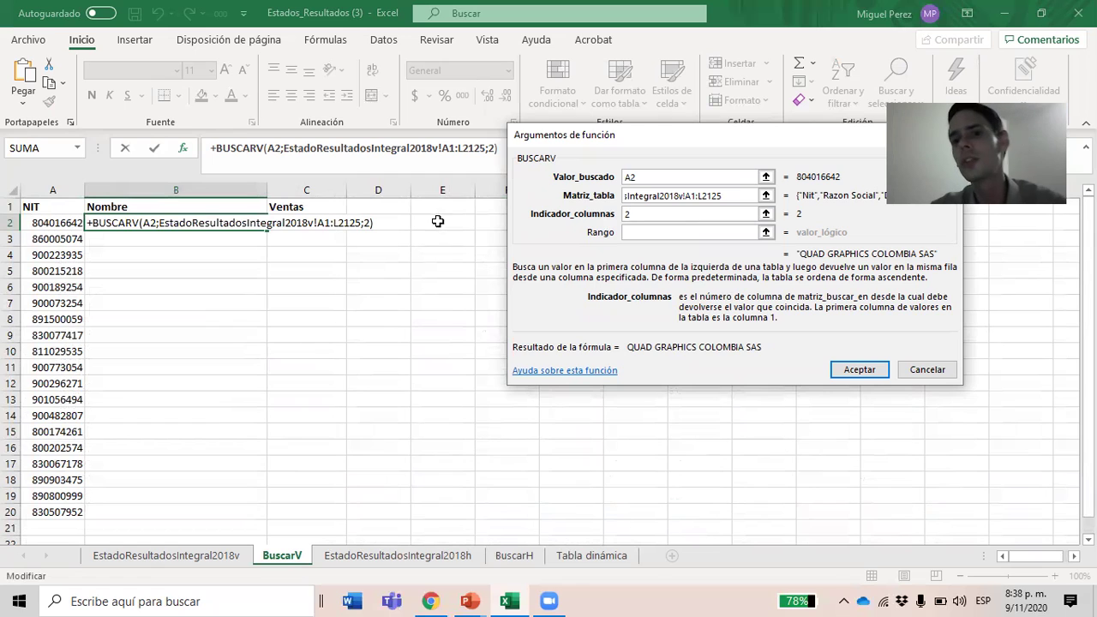
pyautogui.click(645, 233)
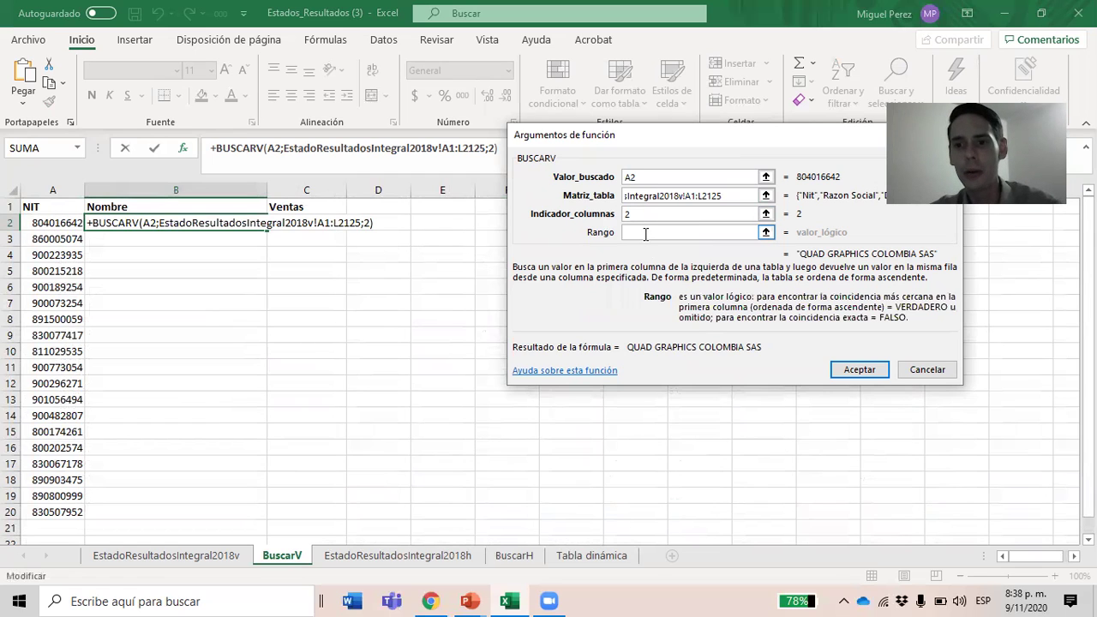
pyautogui.write('0')
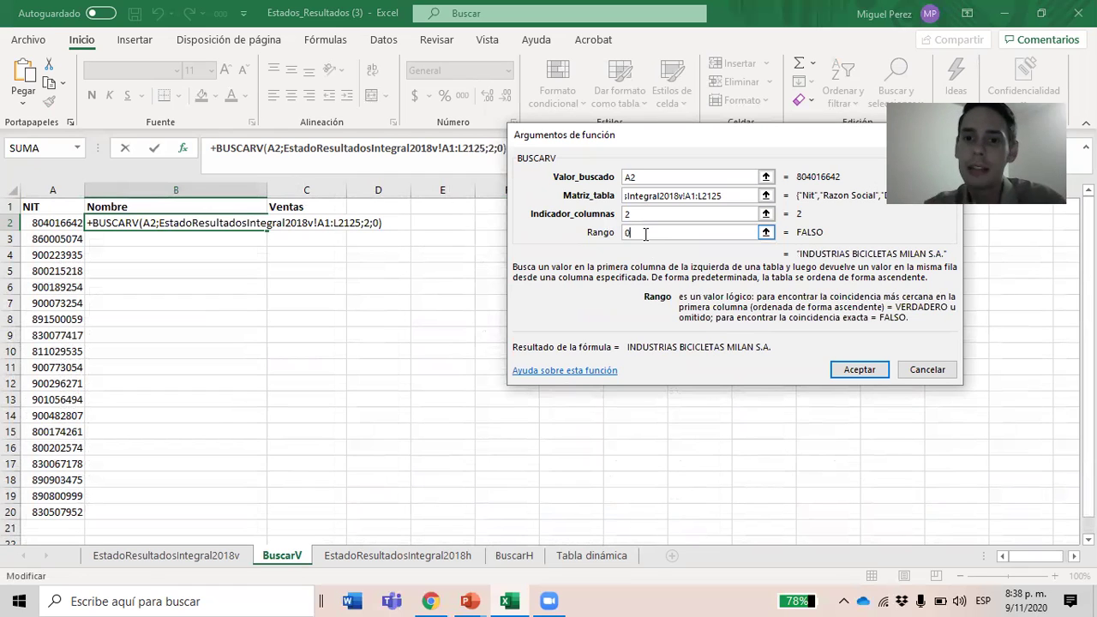
# - Try 1 as the Rango argument for an approximate match and restore it to 0
pyautogui.press('BackSpace')
pyautogui.write('1')
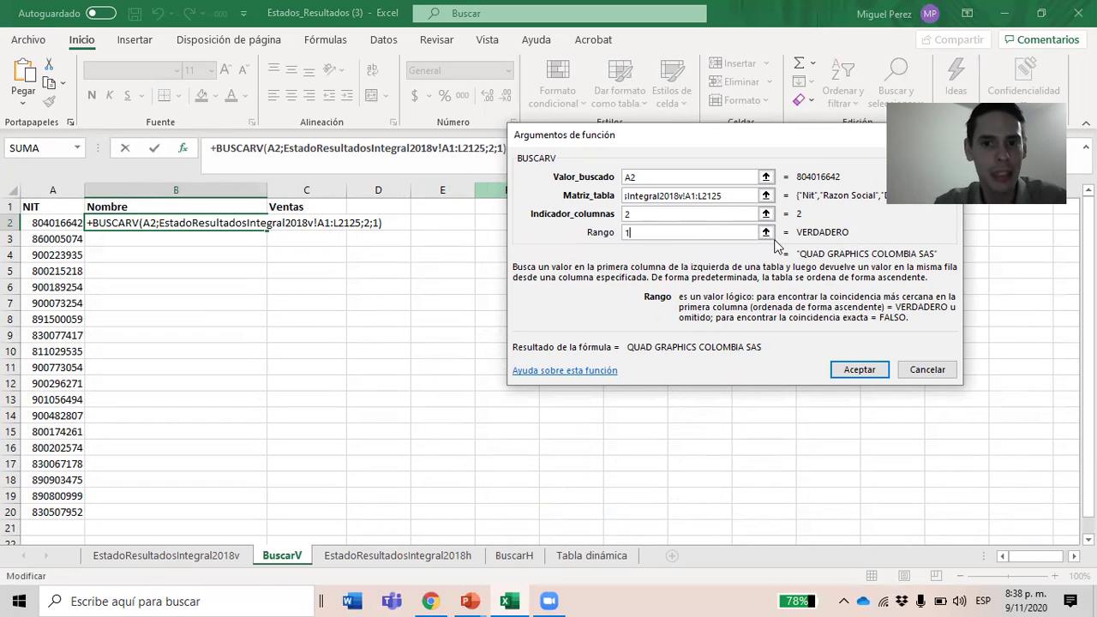
pyautogui.press('BackSpace')
pyautogui.write('0')
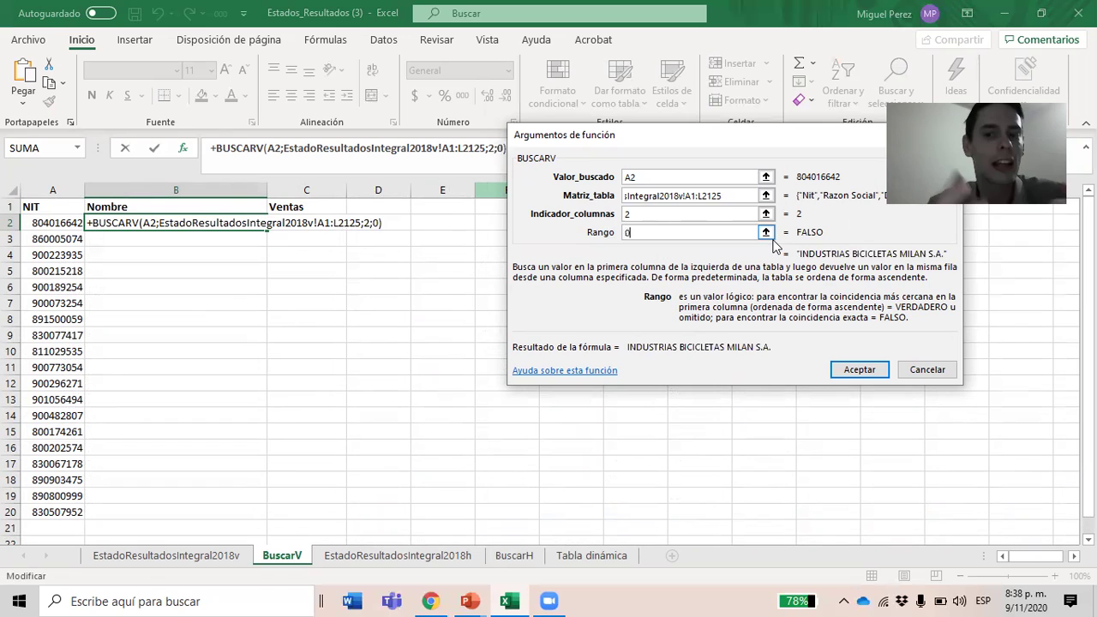
# - Confirm the BUSCARV formula in B2 and review the Nit column, full table and Razon Social column it uses in EstadoResultadosIntegral2018v
pyautogui.click(859, 369)
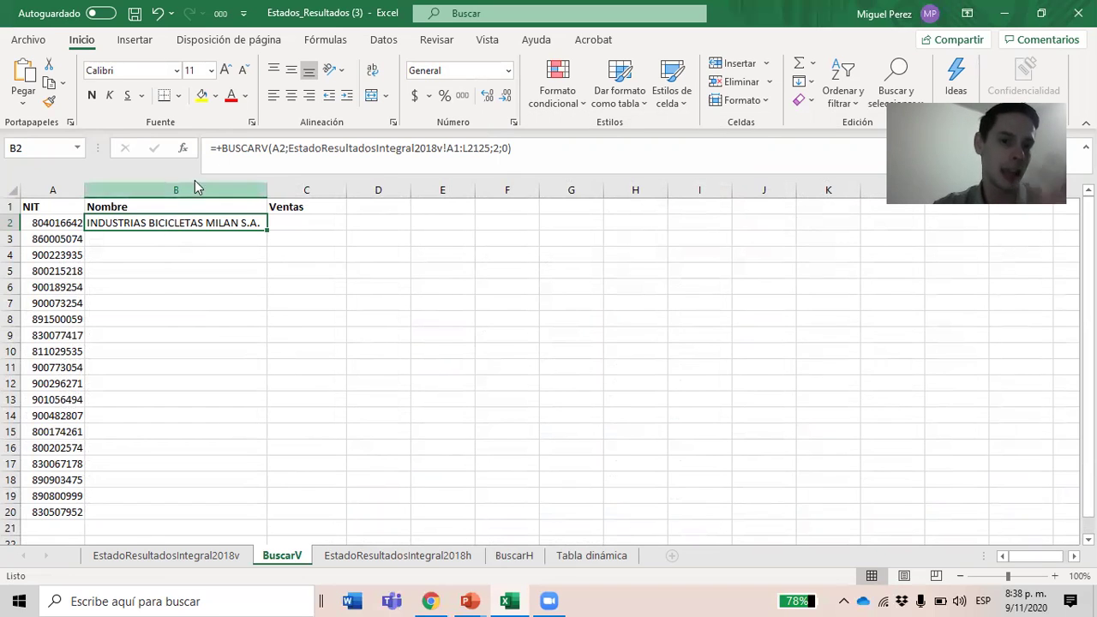
pyautogui.click(81, 224)
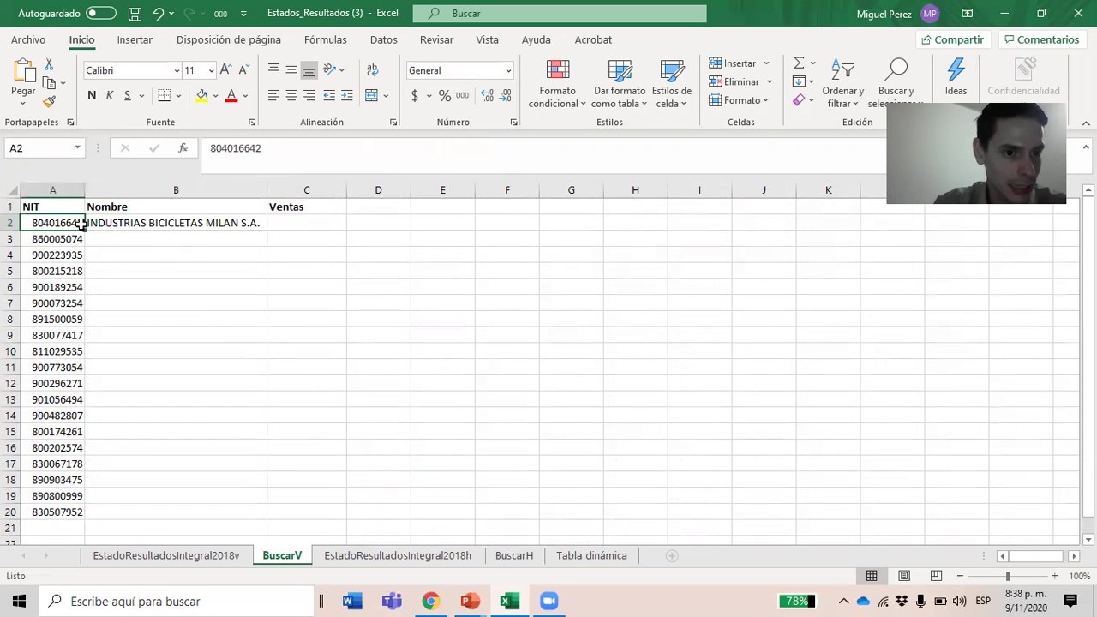
pyautogui.click(229, 554)
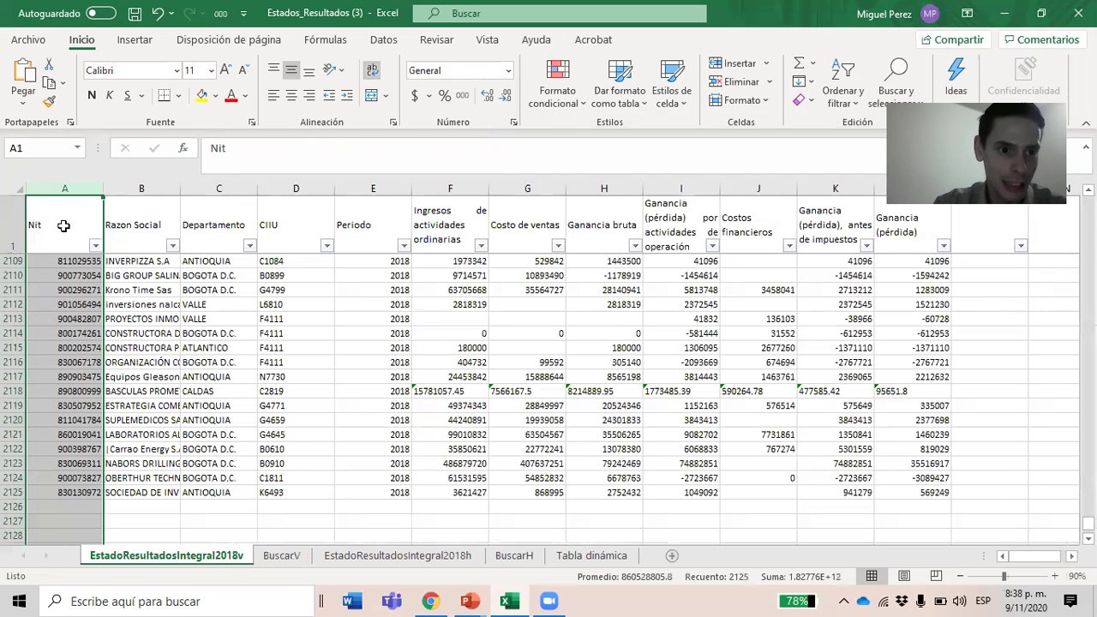
pyautogui.moveTo(71, 200); pyautogui.dragTo(903, 278)
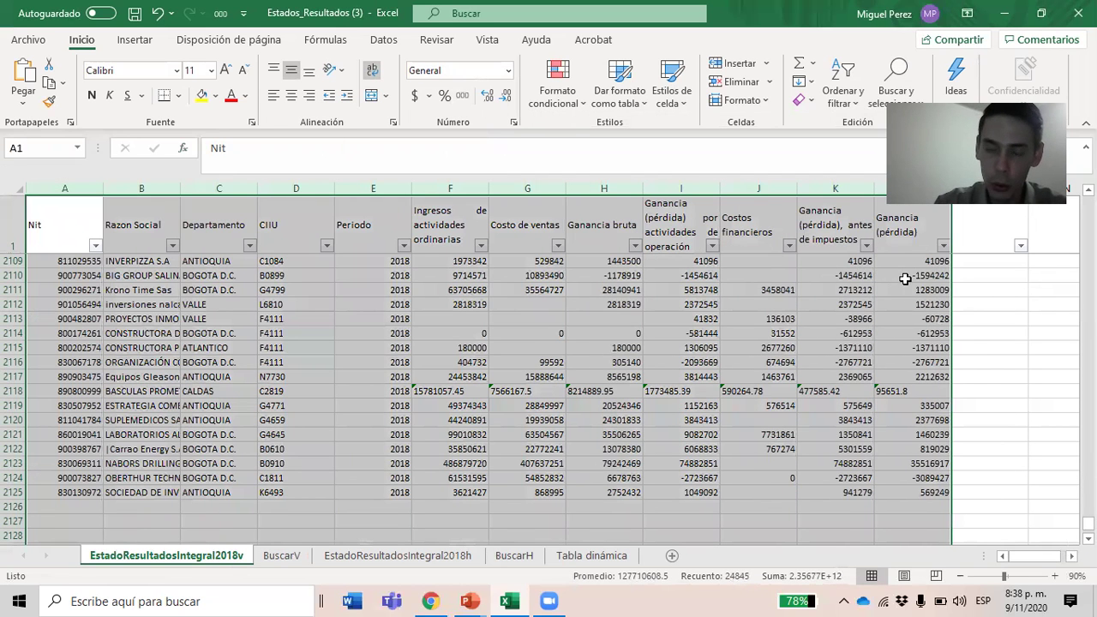
pyautogui.click(149, 187)
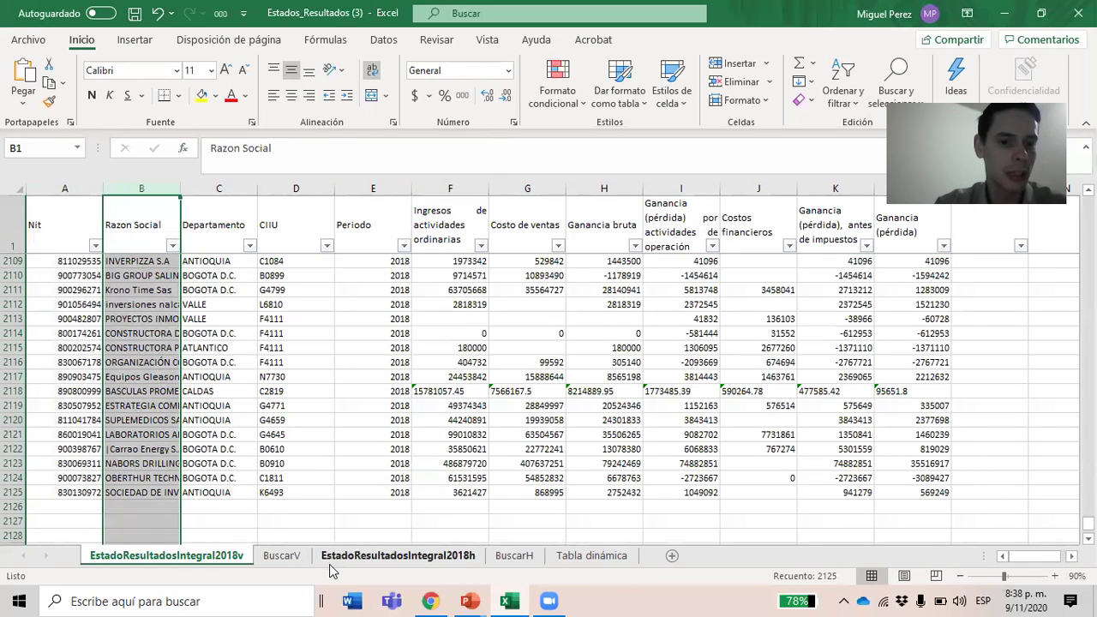
pyautogui.click(294, 557)
pyautogui.click(187, 230)
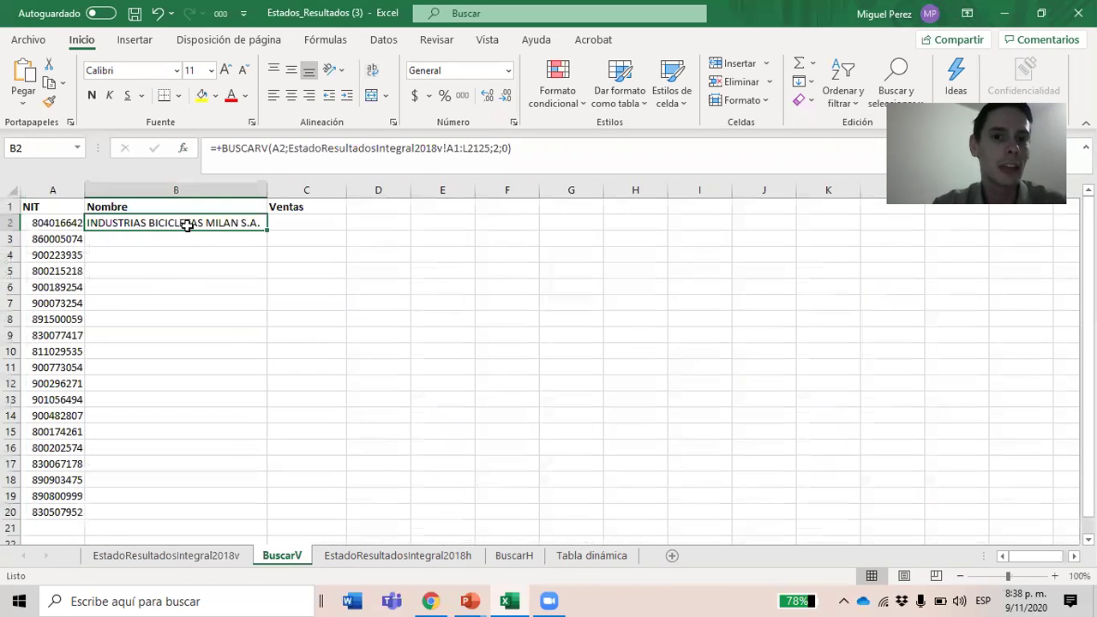
# - Make the table range in B2's formula absolute as $A$1:$L$2125 and fill the formula down to B20
pyautogui.moveTo(270, 180); pyautogui.dragTo(266, 198)
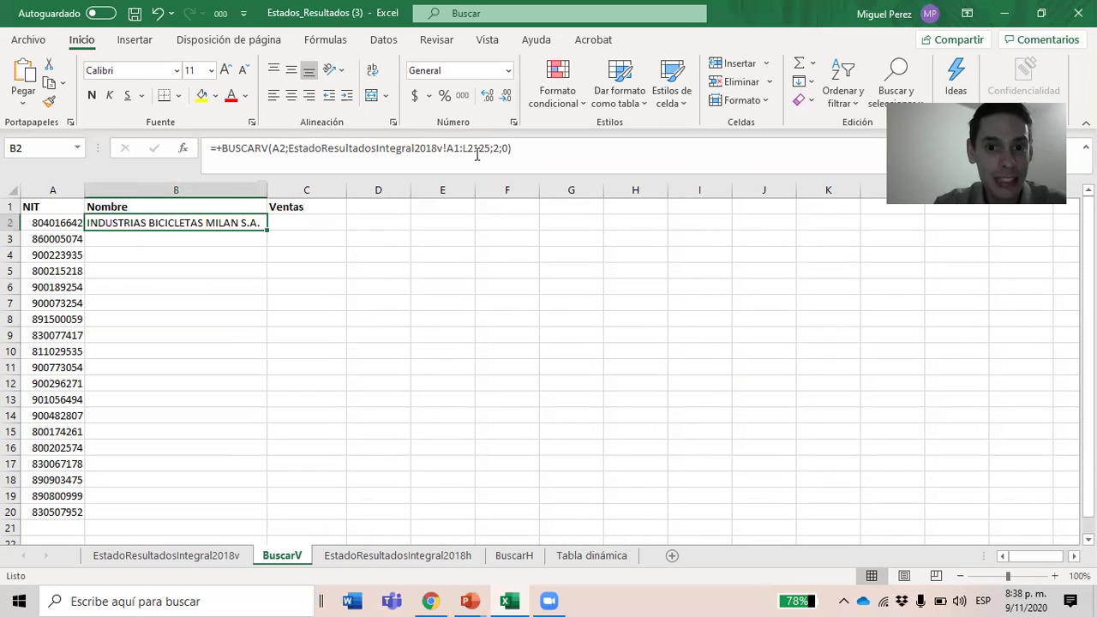
pyautogui.moveTo(490, 149); pyautogui.dragTo(288, 140)
pyautogui.press('F4')
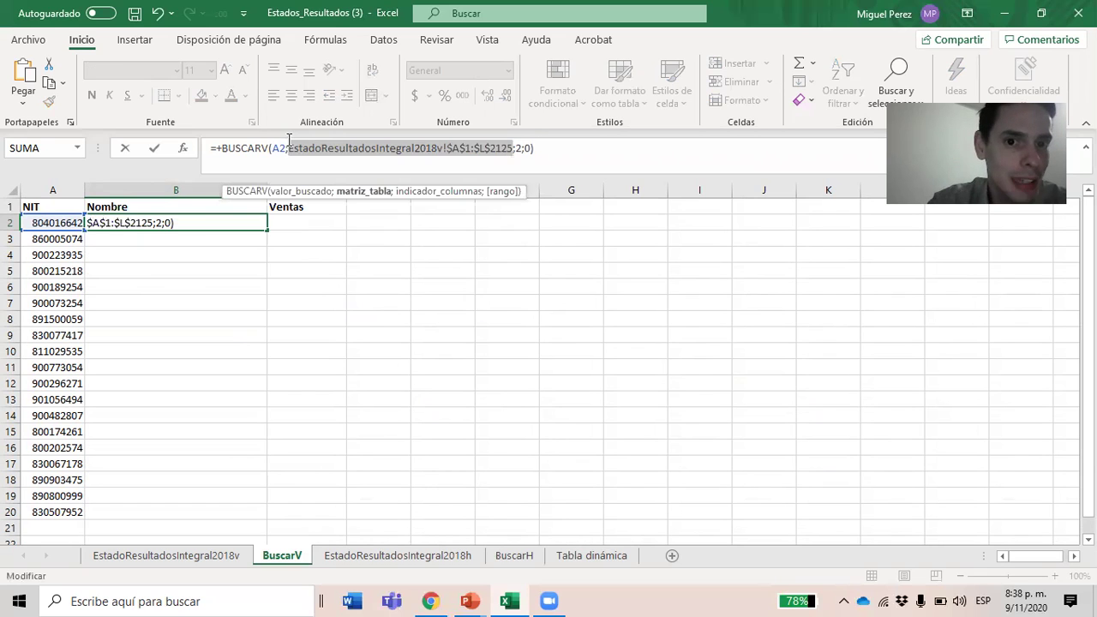
pyautogui.press('Return')
pyautogui.click(257, 225)
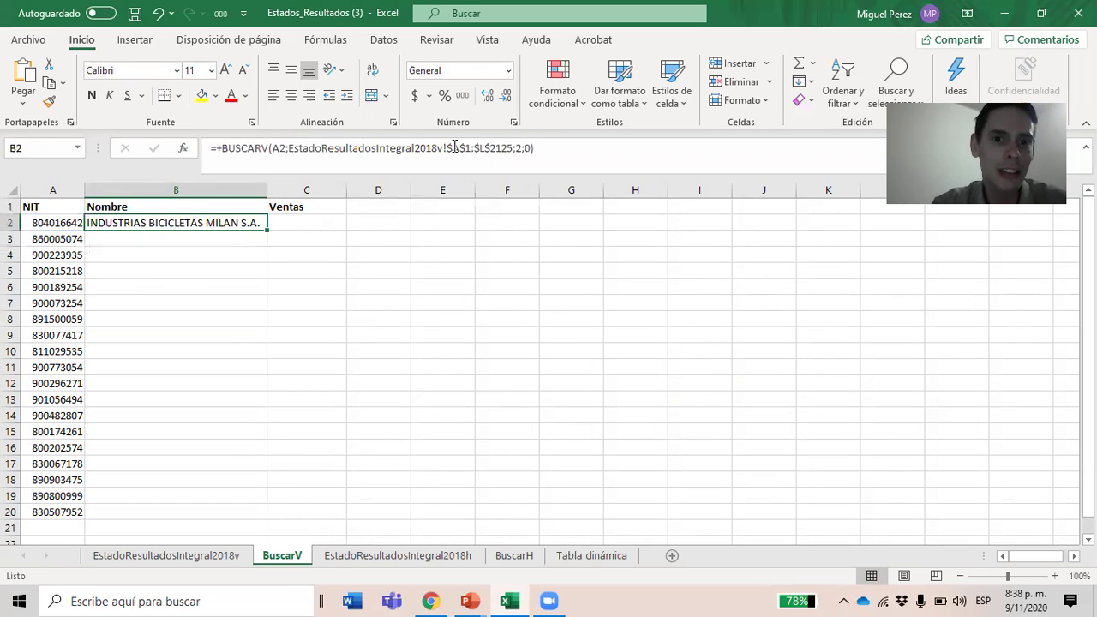
pyautogui.doubleClick(266, 229)
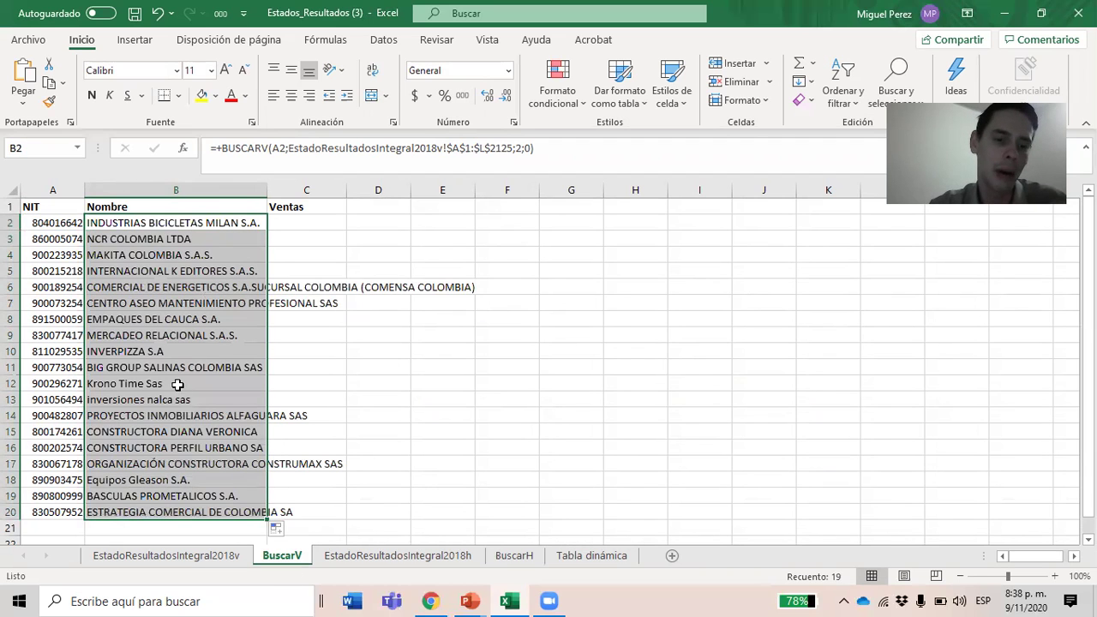
# - Inspect the fixed table range in B2's formula and the lookup formula of B15 with its NIT
pyautogui.moveTo(512, 148); pyautogui.dragTo(291, 147)
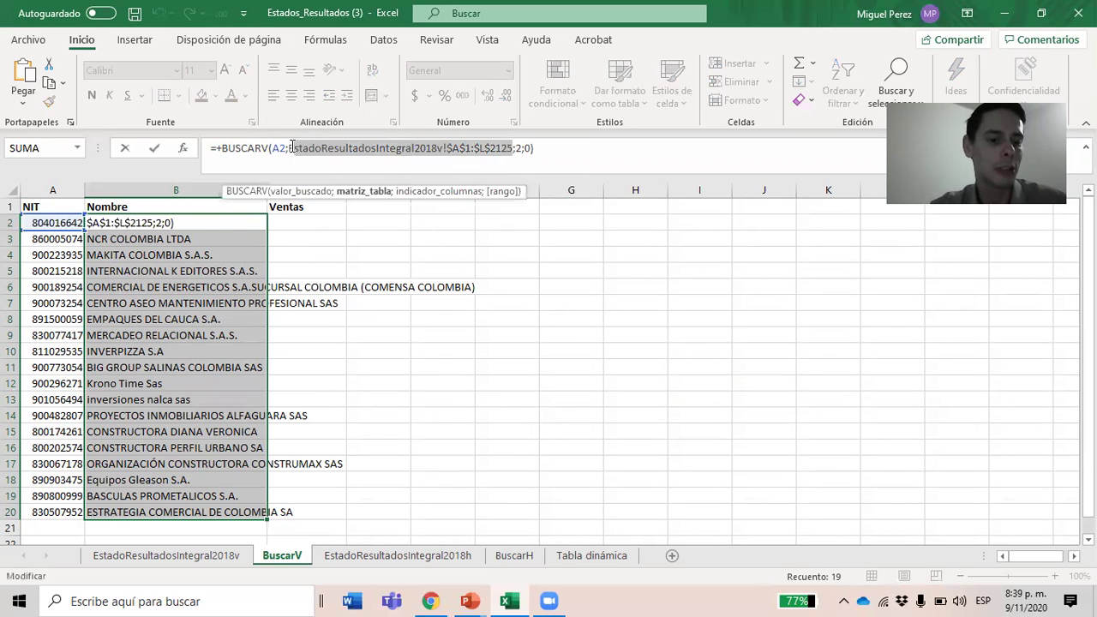
pyautogui.press('Escape')
pyautogui.click(172, 431)
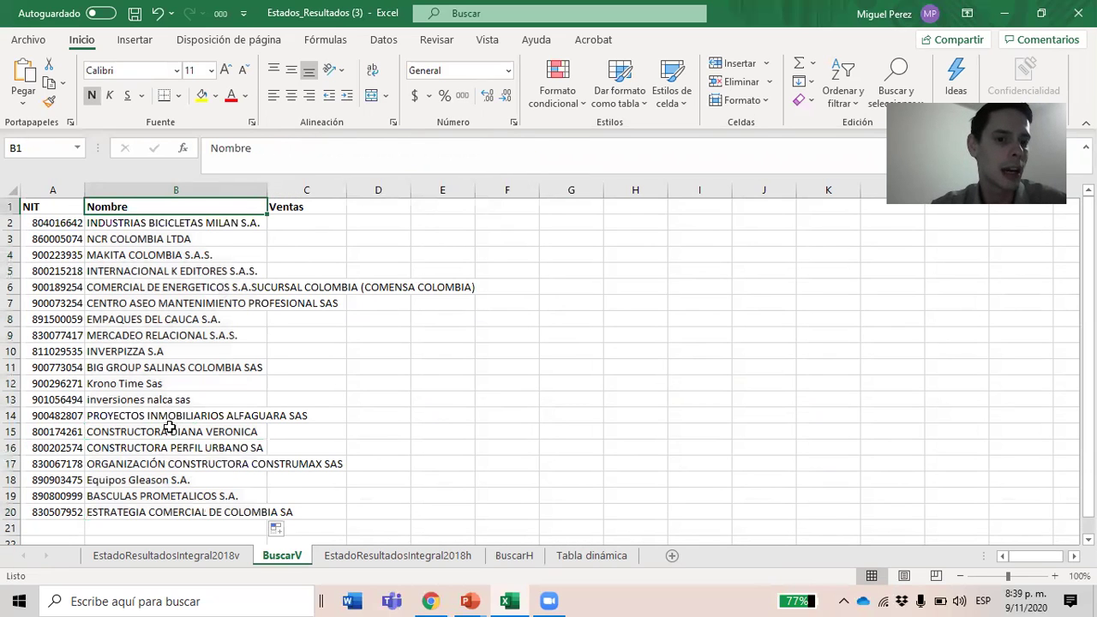
pyautogui.doubleClick(172, 431)
pyautogui.press('Return')
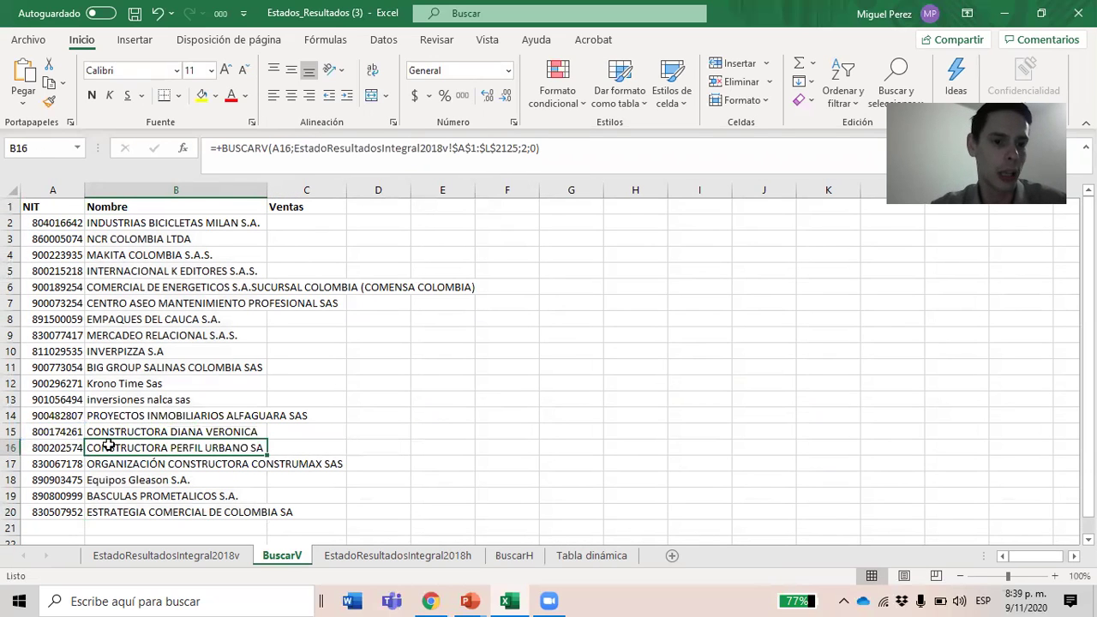
pyautogui.click(36, 429)
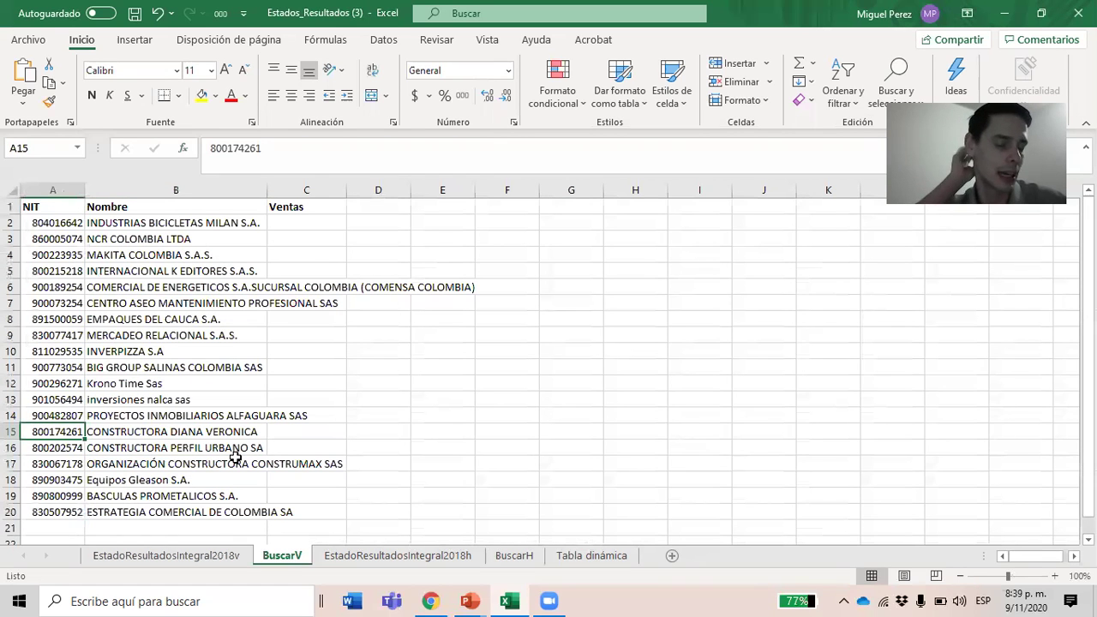
# - Start a BUSCARV formula in cell C2 of the Ventas column with A2 as the lookup value
pyautogui.click(315, 221)
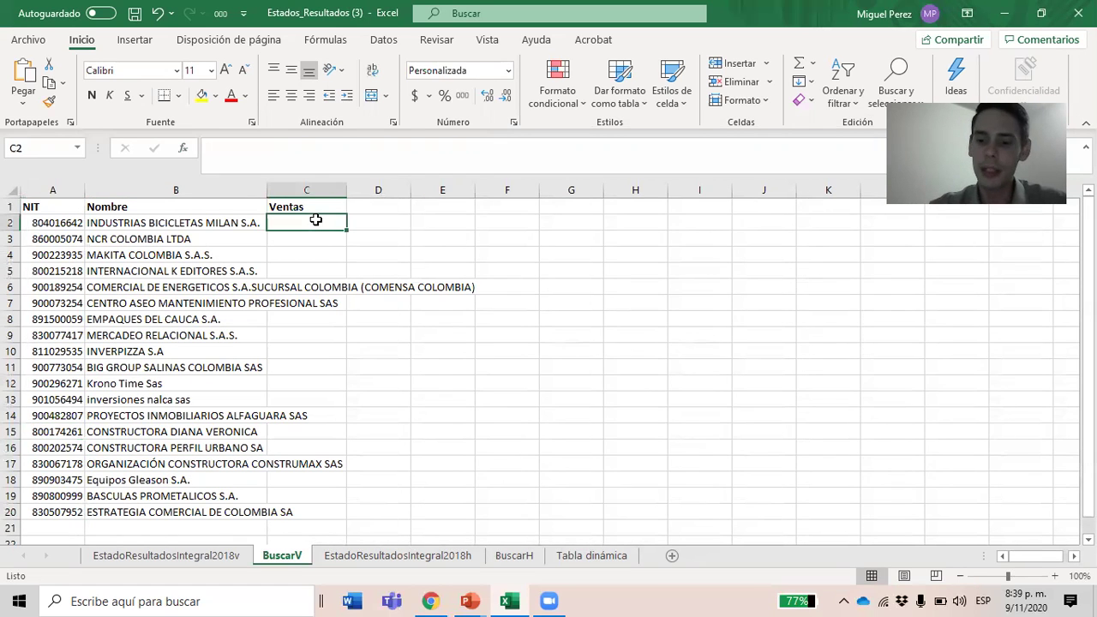
pyautogui.write('+bus')
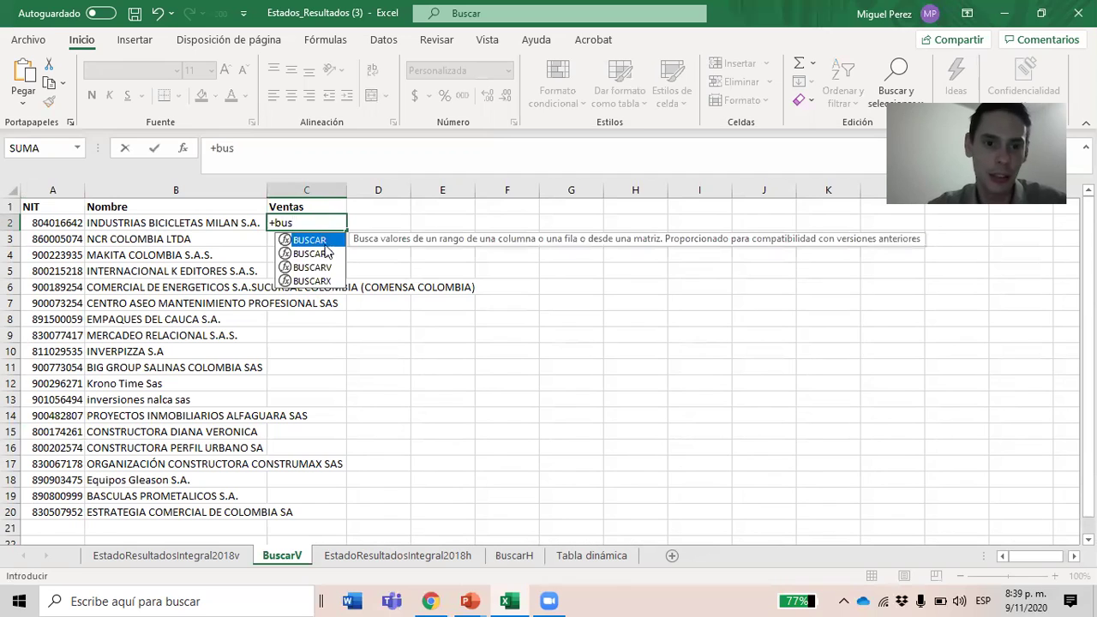
pyautogui.doubleClick(326, 268)
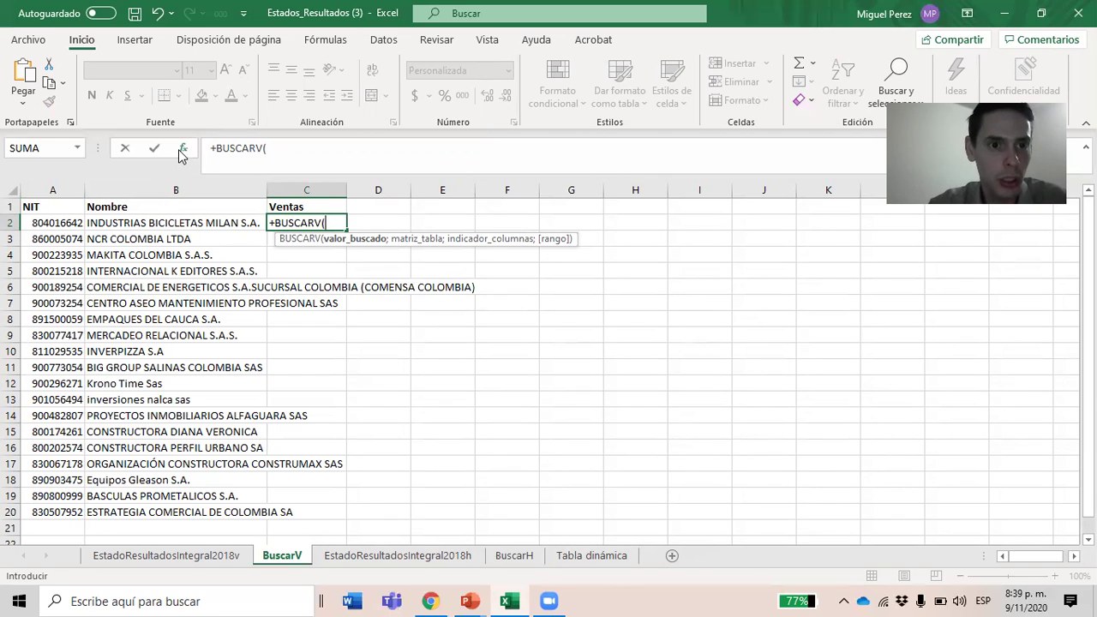
pyautogui.click(53, 223)
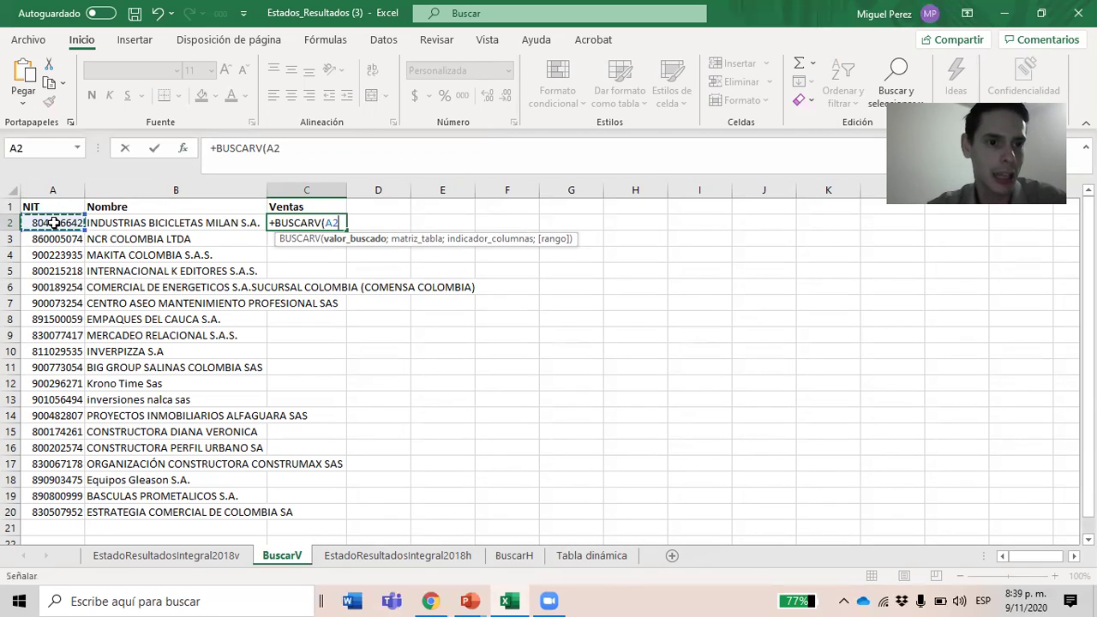
pyautogui.write(';')
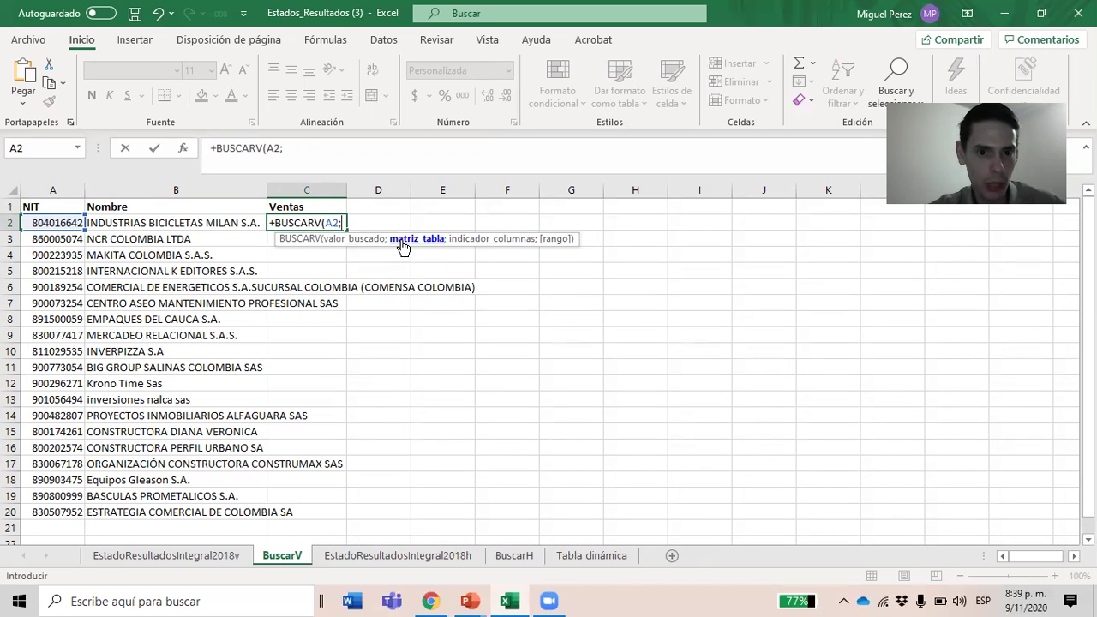
# - Complete the C2 formula with table range A1:L2125 of EstadoResultadosIntegral2018v, column index 6 and 0 for an exact match
pyautogui.click(166, 558)
pyautogui.click(76, 239)
pyautogui.hotkey('ctrl', 'shift', 'Right')
pyautogui.hotkey('ctrl', 'shift', 'Down')
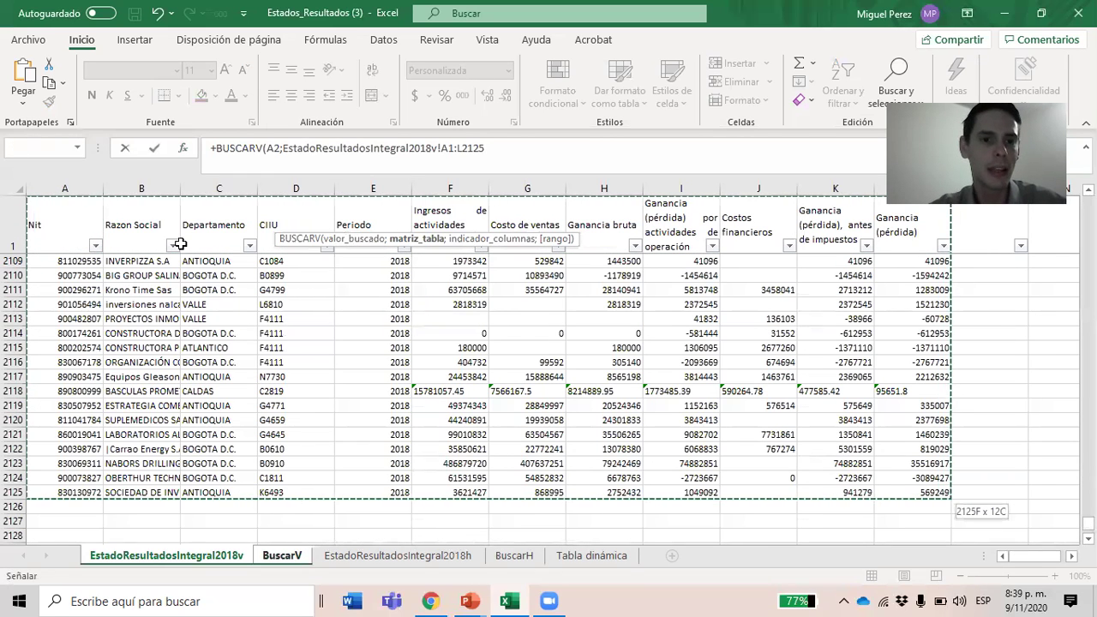
pyautogui.click(497, 149)
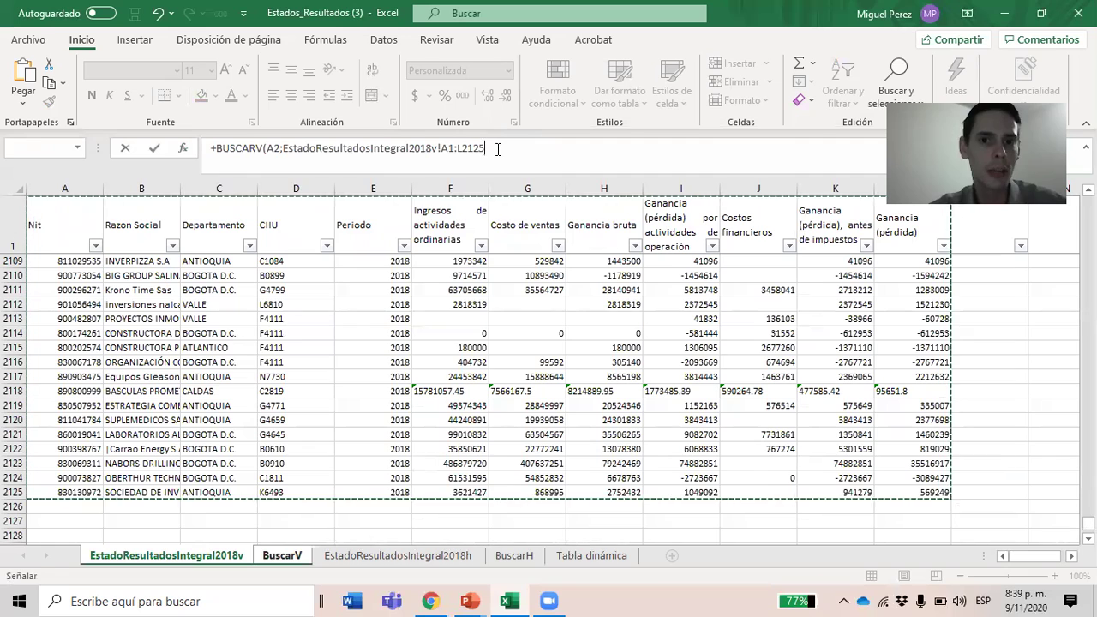
pyautogui.write(';')
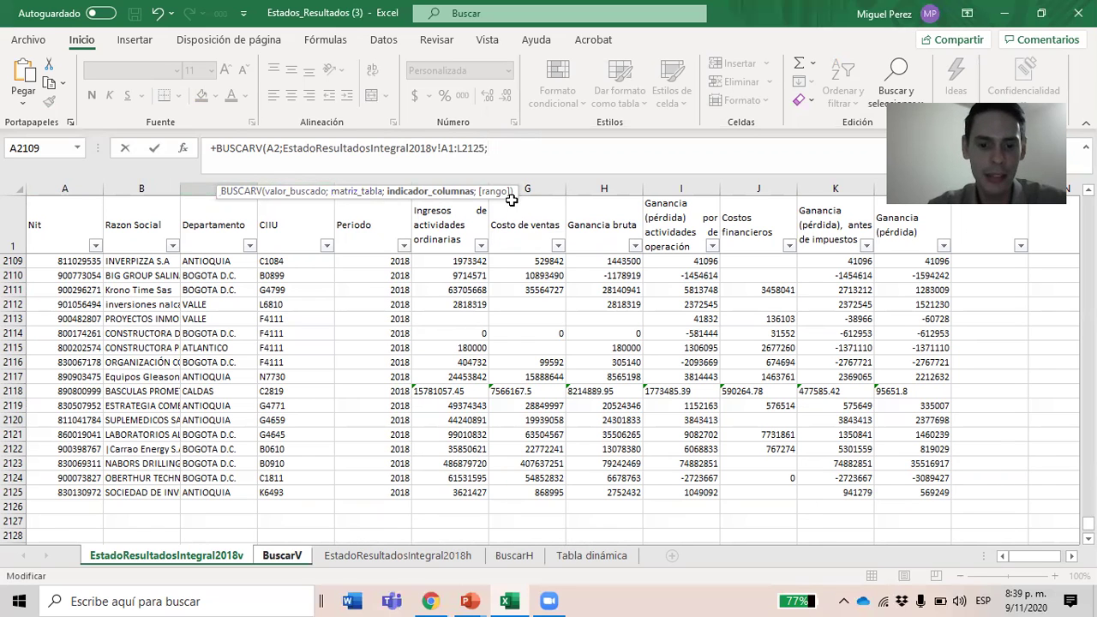
pyautogui.write(';0')
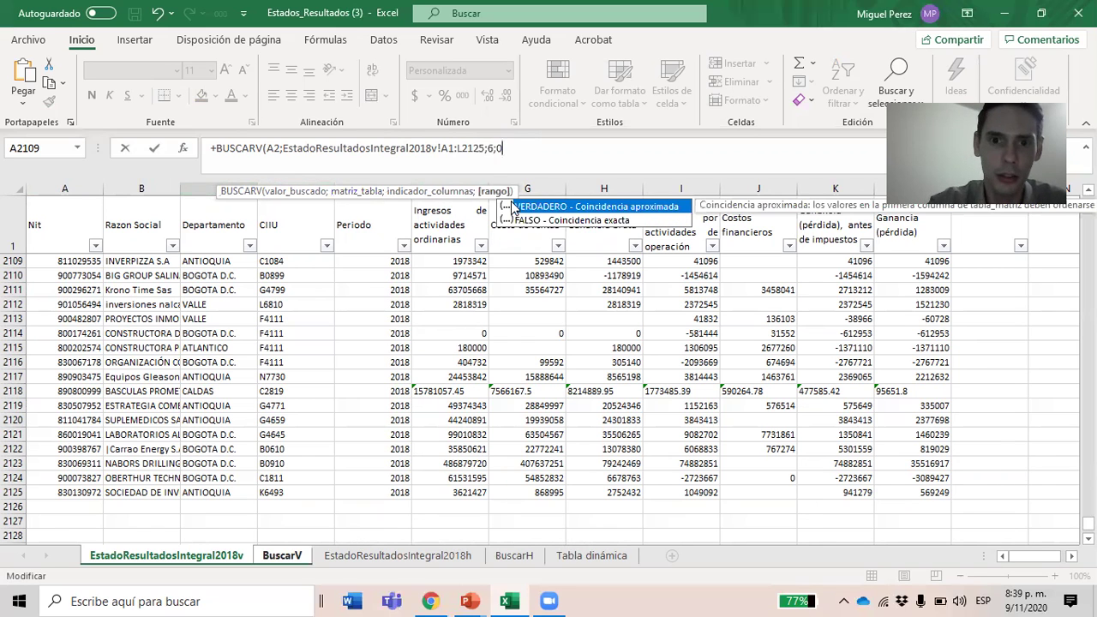
pyautogui.press('Return')
# - Make the table range in C2's formula absolute as $A$1:$L$2125 and fill the formula down to C20
pyautogui.click(336, 224)
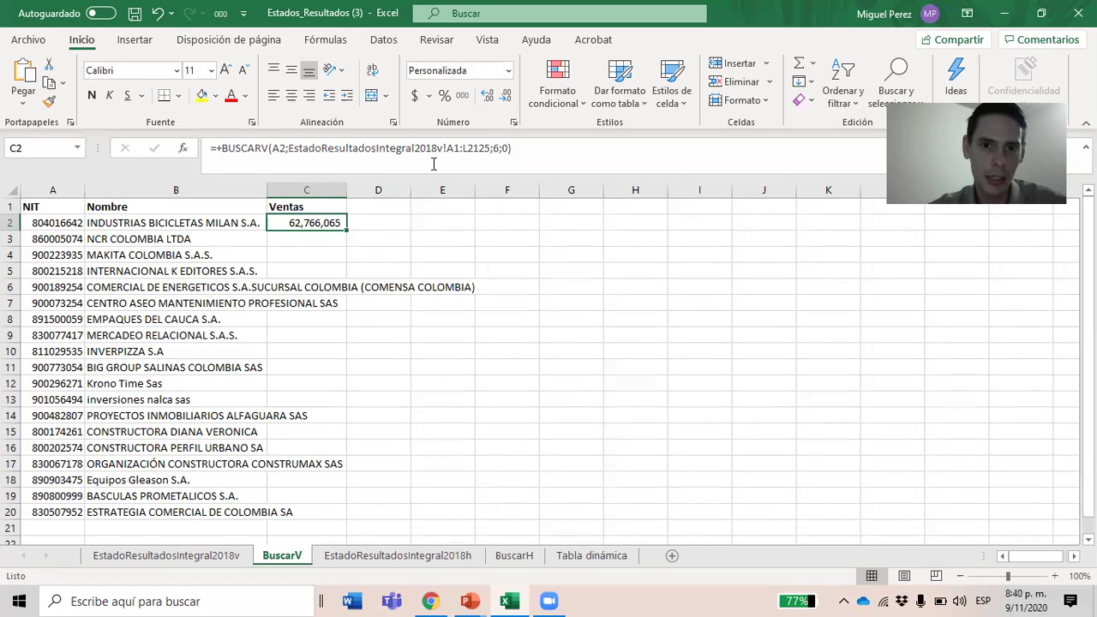
pyautogui.moveTo(490, 148); pyautogui.dragTo(290, 148)
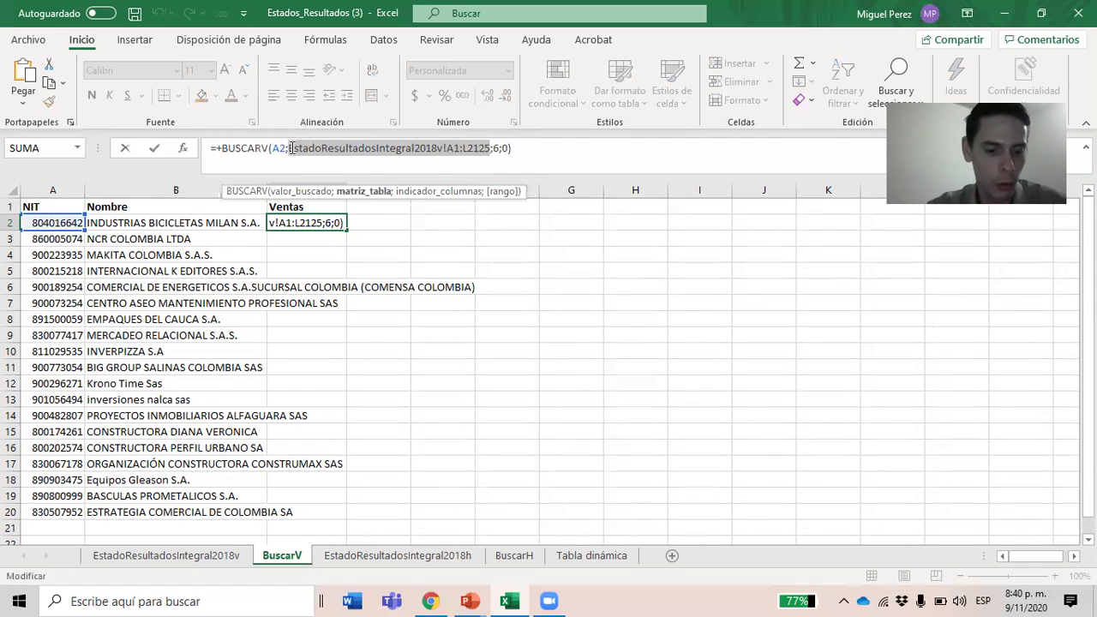
pyautogui.press('F4')
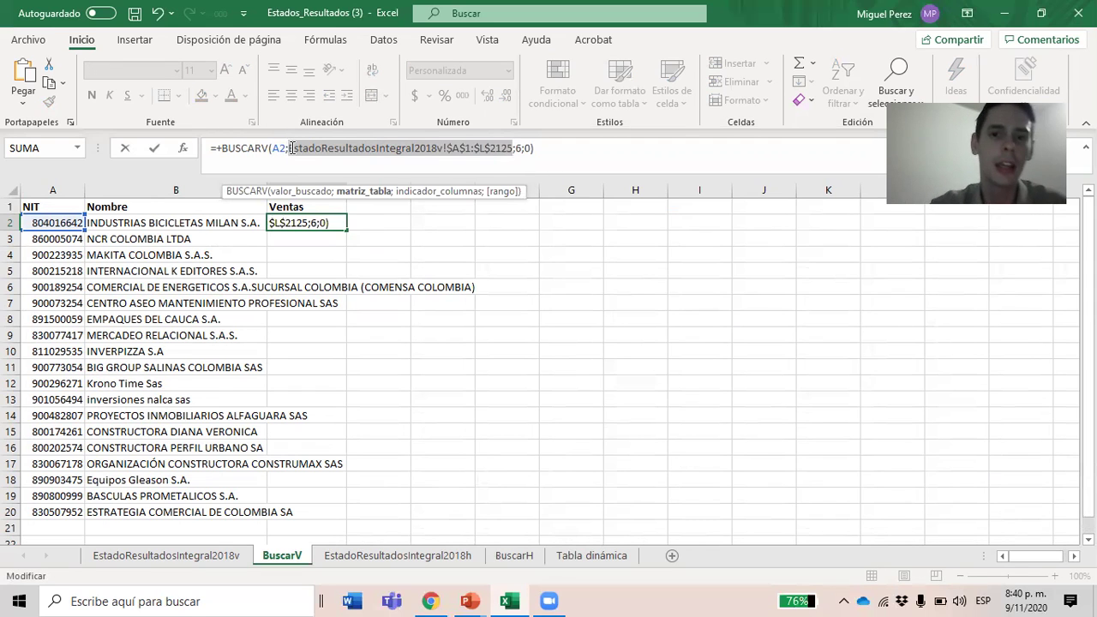
pyautogui.press('Return')
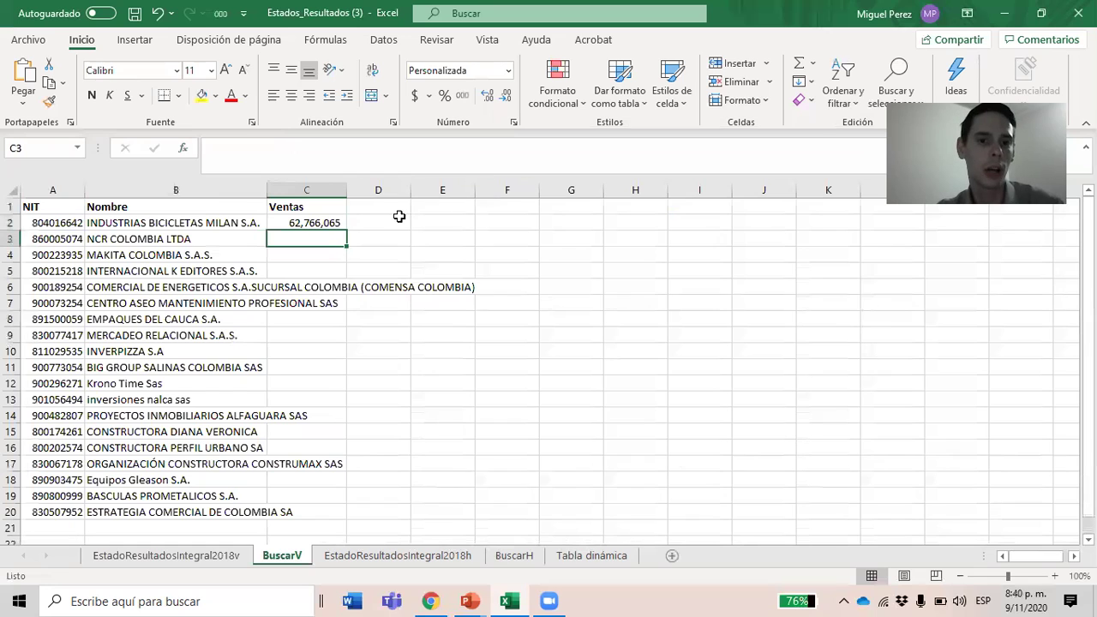
pyautogui.click(341, 222)
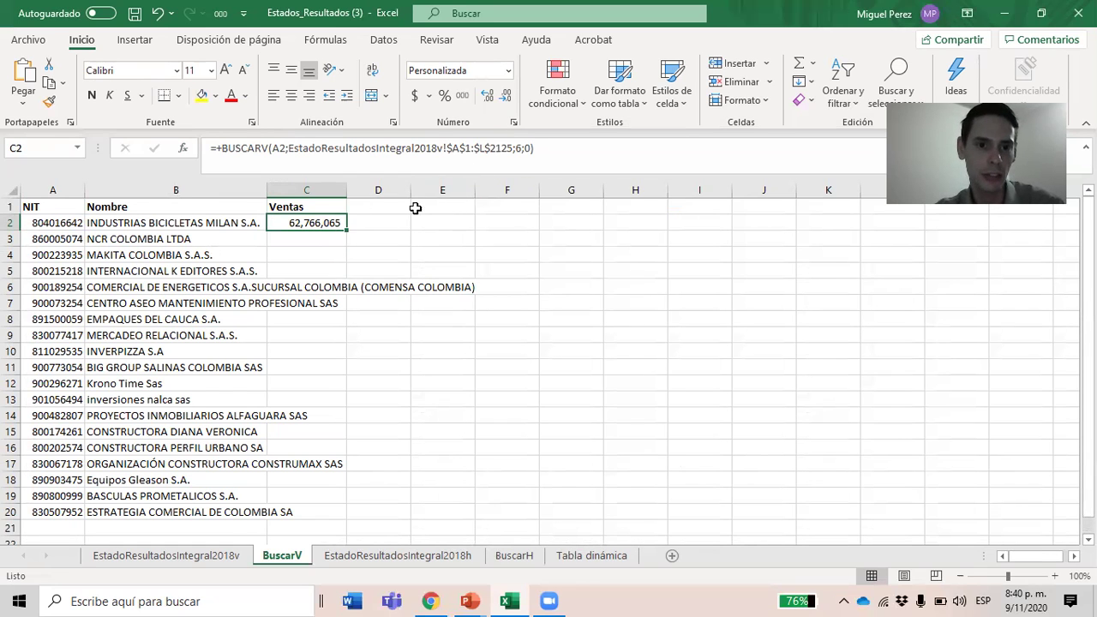
pyautogui.doubleClick(345, 230)
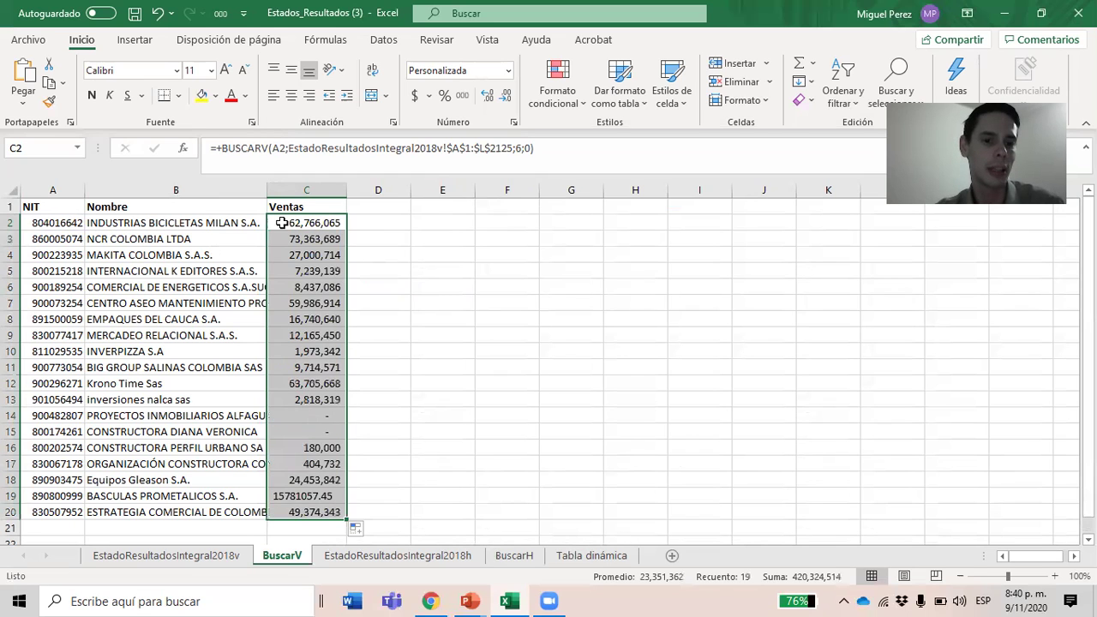
# - Copy the number format of C18 onto C19 and select the Ventas values in C2:C20
pyautogui.click(319, 480)
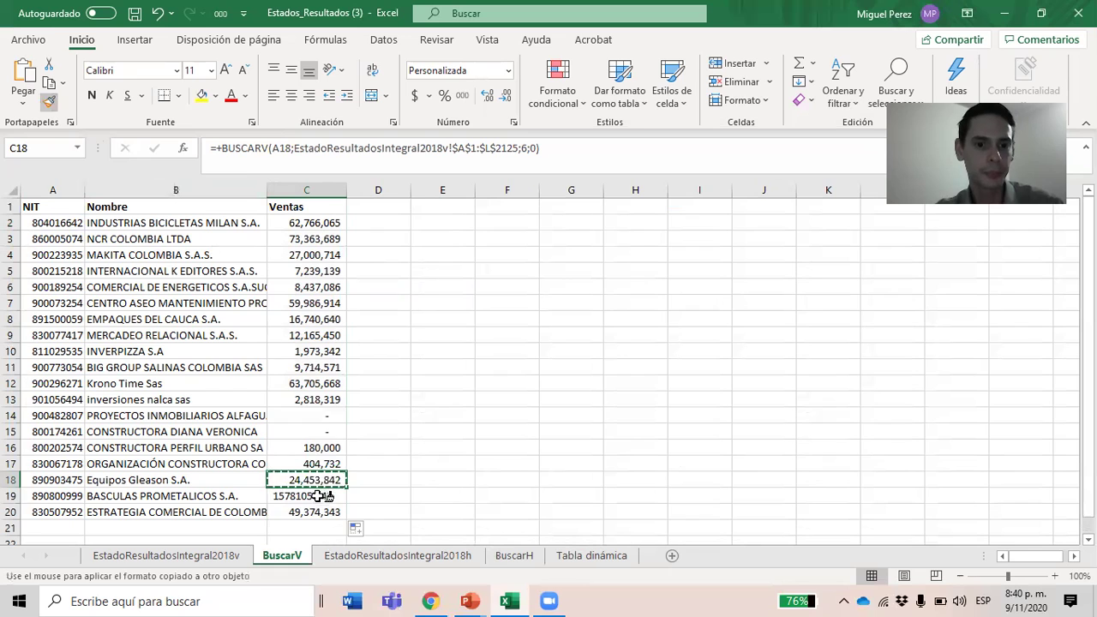
pyautogui.click(340, 497)
pyautogui.moveTo(312, 222); pyautogui.dragTo(313, 511)
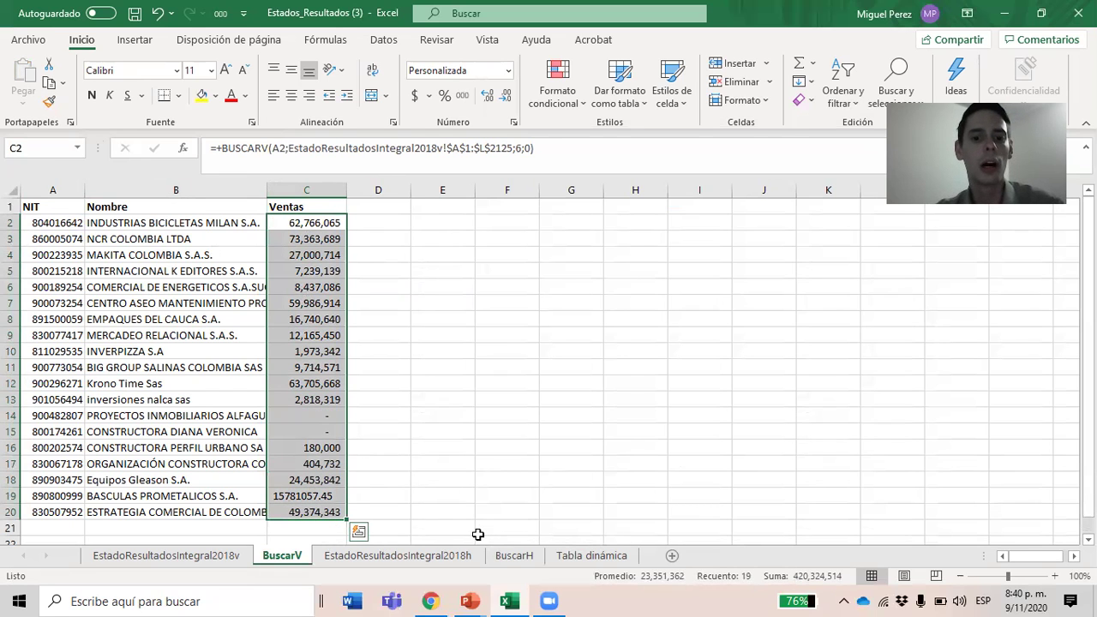
# - Look at the BuscarH sheet and examine the Nit row of the horizontally arranged EstadoResultadosIntegral2018h data
pyautogui.click(511, 556)
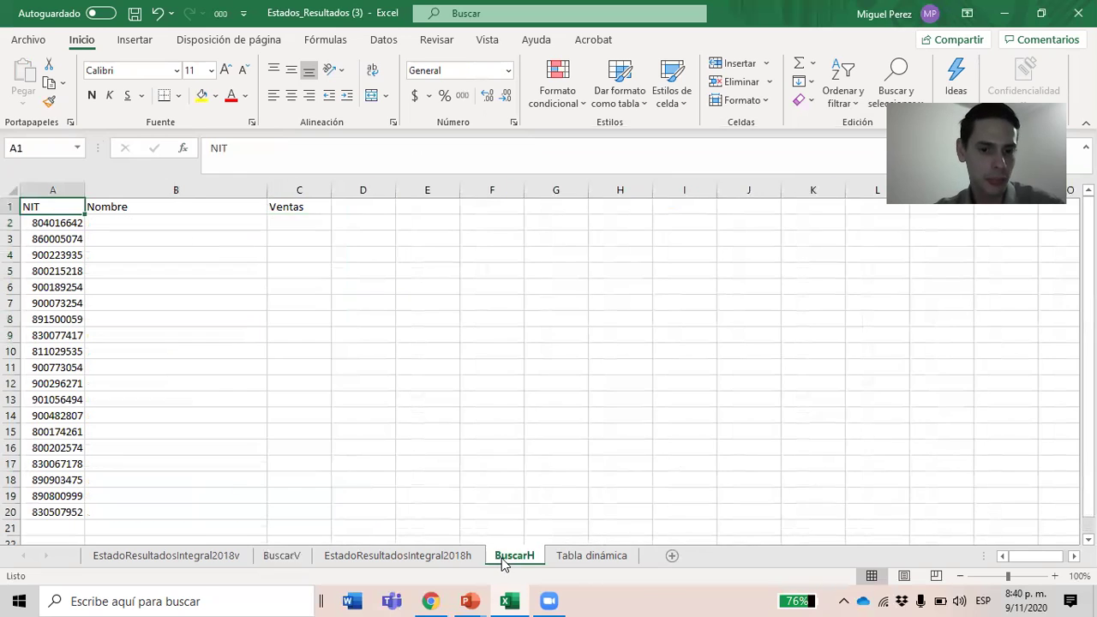
pyautogui.click(453, 563)
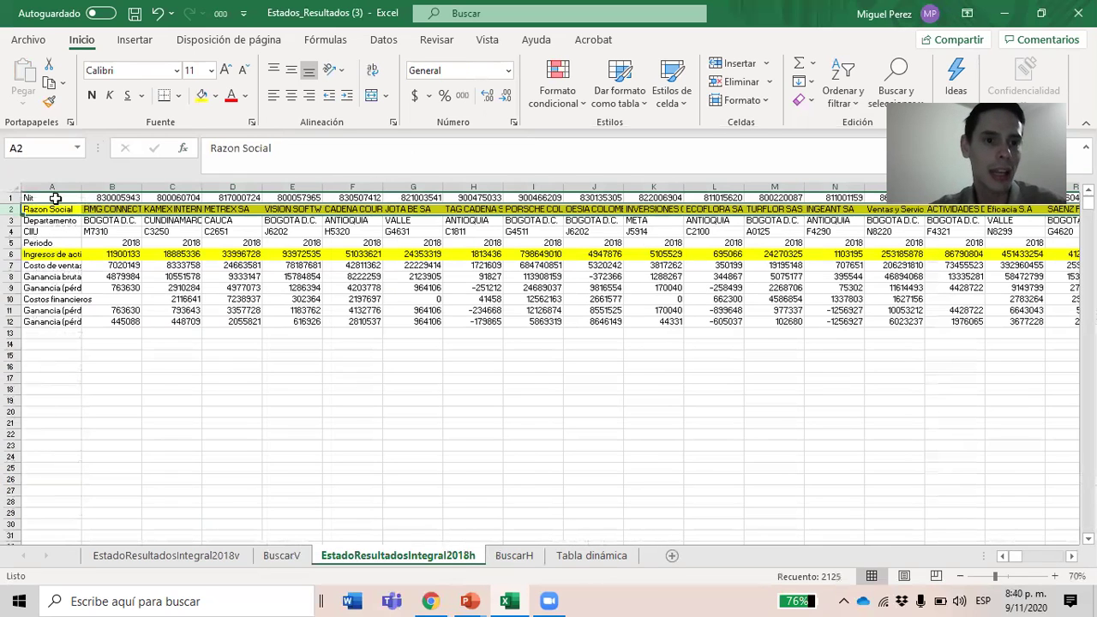
pyautogui.click(11, 198)
pyautogui.click(118, 197)
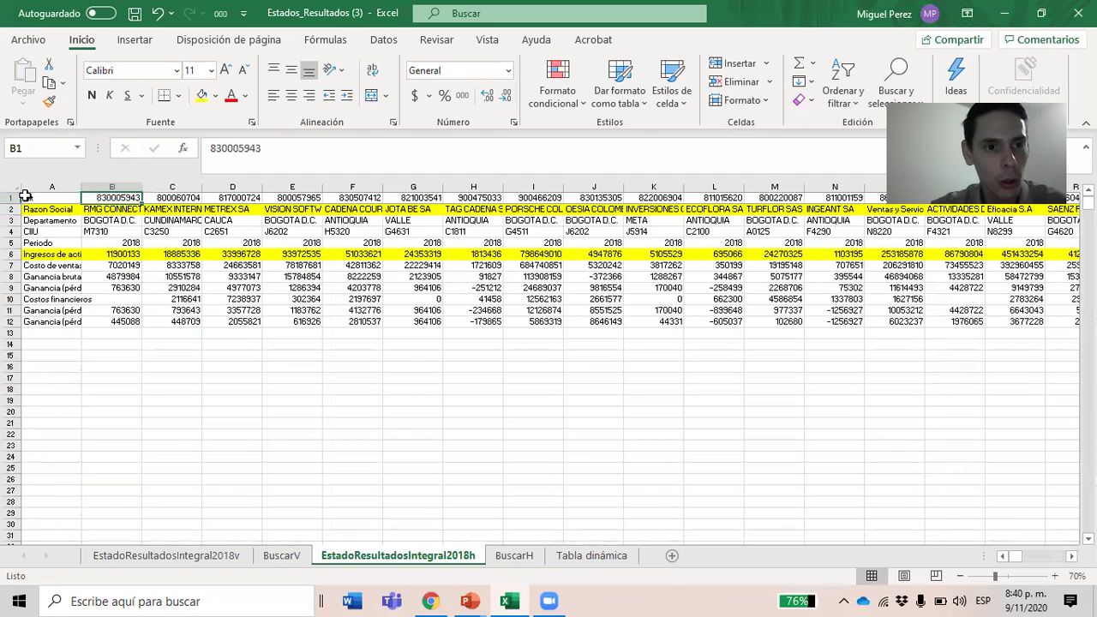
pyautogui.click(10, 198)
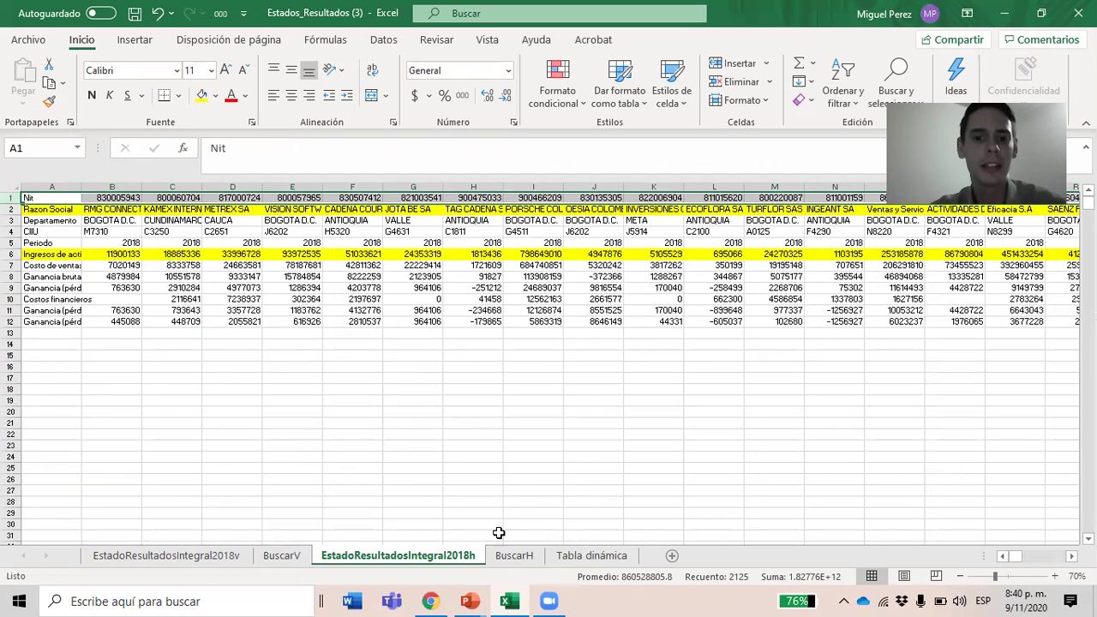
# - Begin a BUSCARH formula in cell B2 of the BuscarH sheet and open its function arguments
pyautogui.click(514, 555)
pyautogui.moveTo(37, 207); pyautogui.dragTo(314, 509)
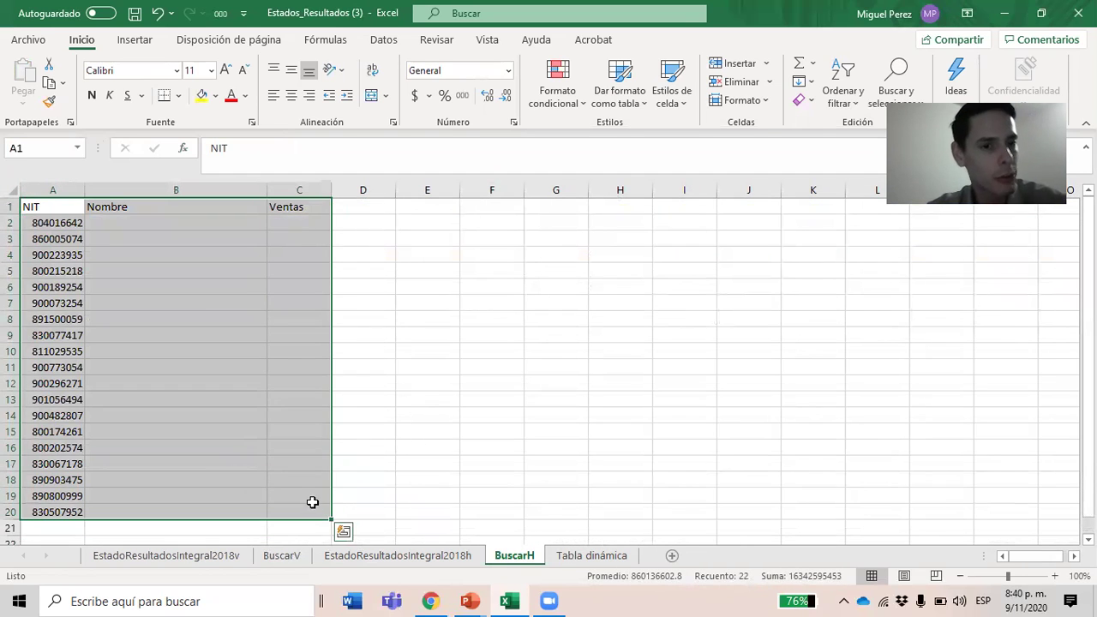
pyautogui.click(281, 557)
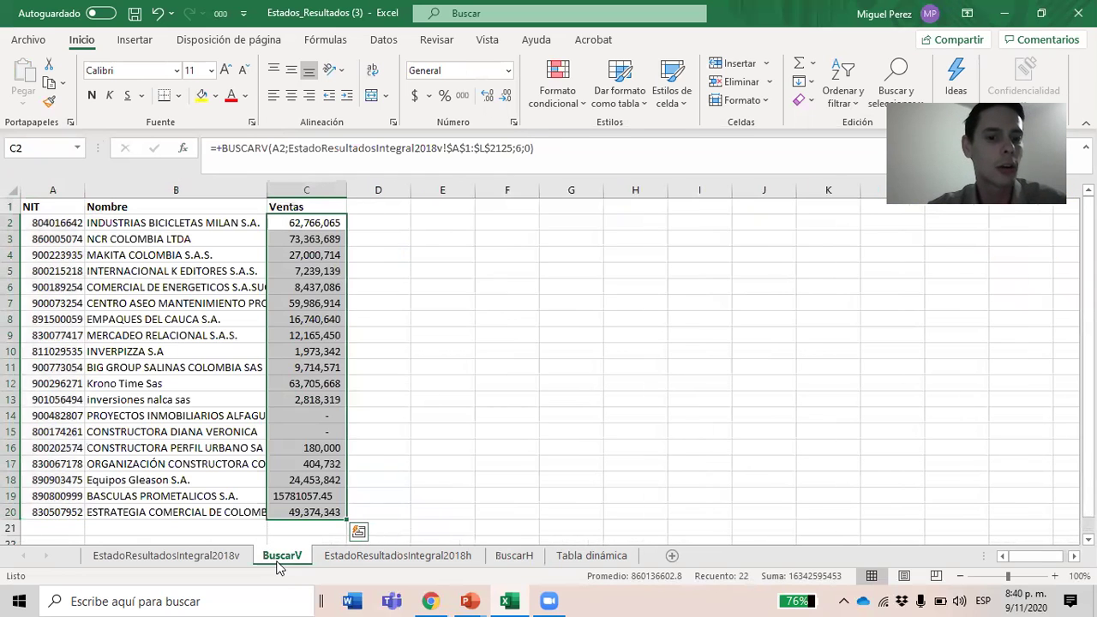
pyautogui.click(384, 559)
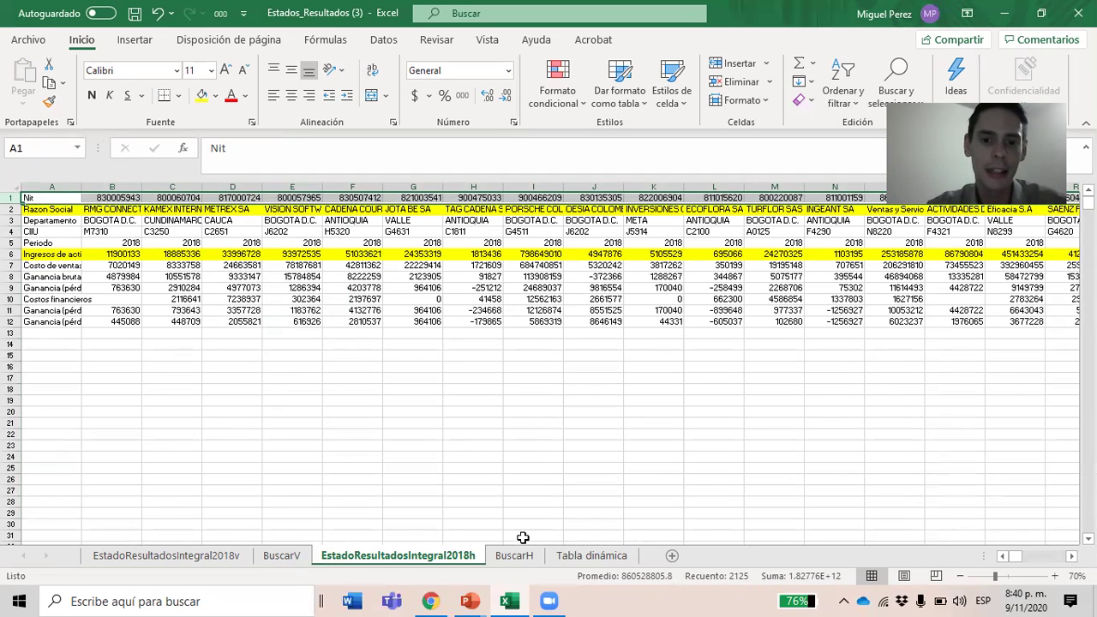
pyautogui.click(514, 555)
pyautogui.click(175, 225)
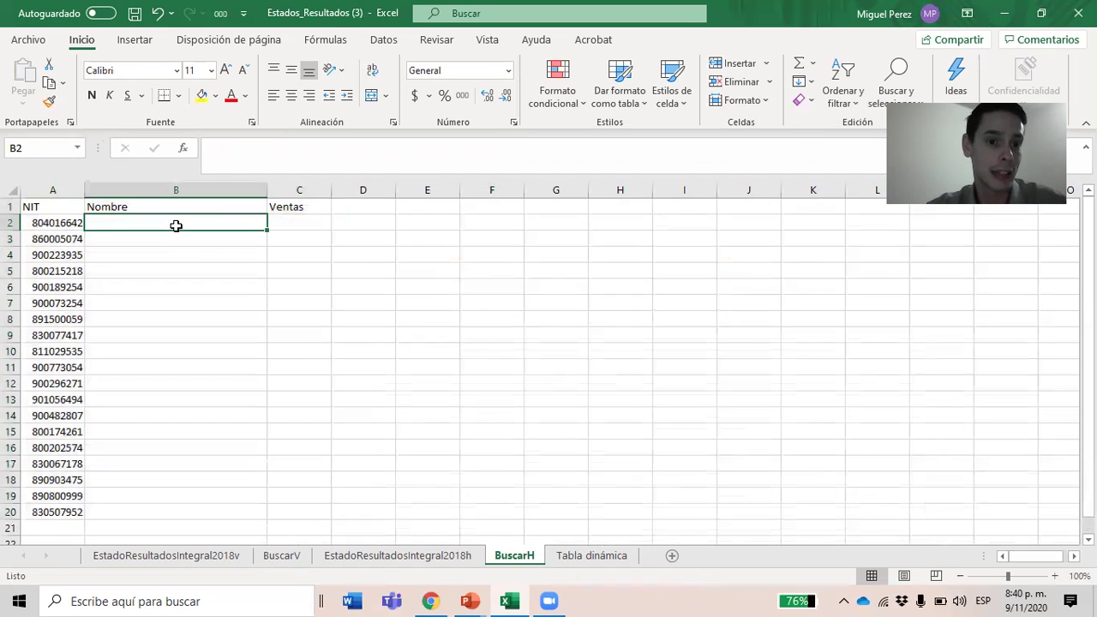
pyautogui.write('+bus')
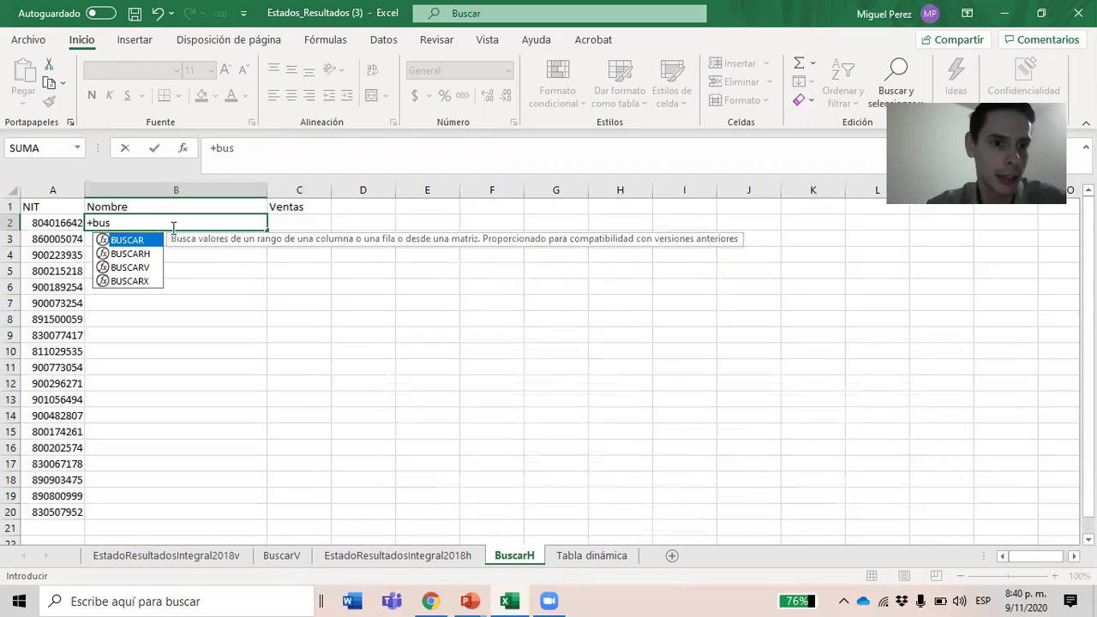
pyautogui.doubleClick(130, 253)
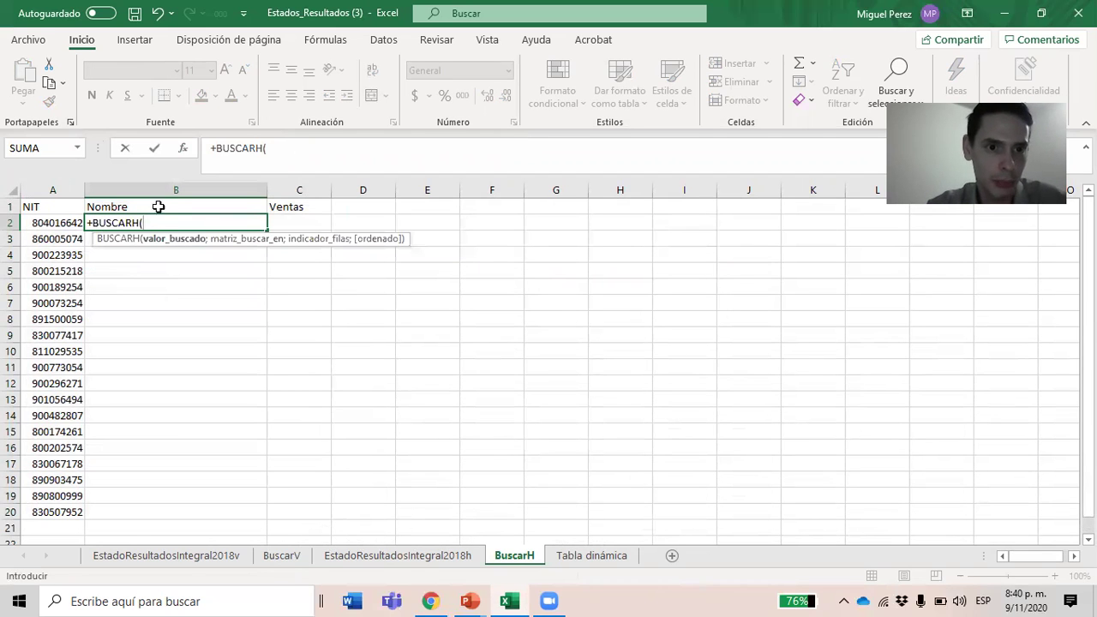
pyautogui.click(181, 146)
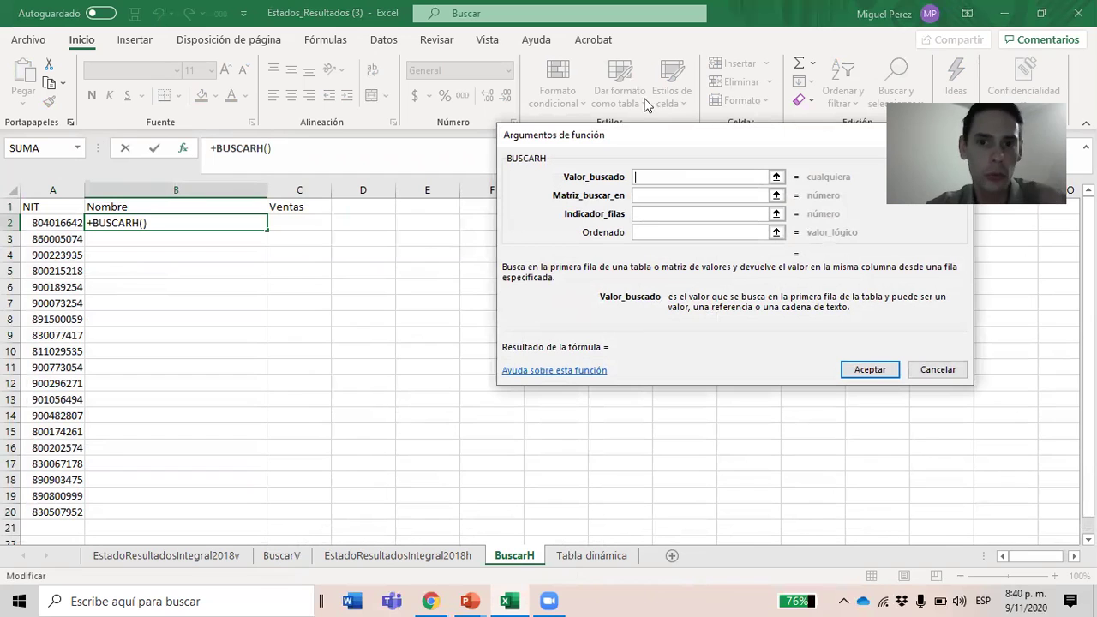
# - Set BUSCARH's lookup value to A2 and go to the EstadoResultadosIntegral2018h sheet for the table range
pyautogui.click(43, 222)
pyautogui.click(640, 194)
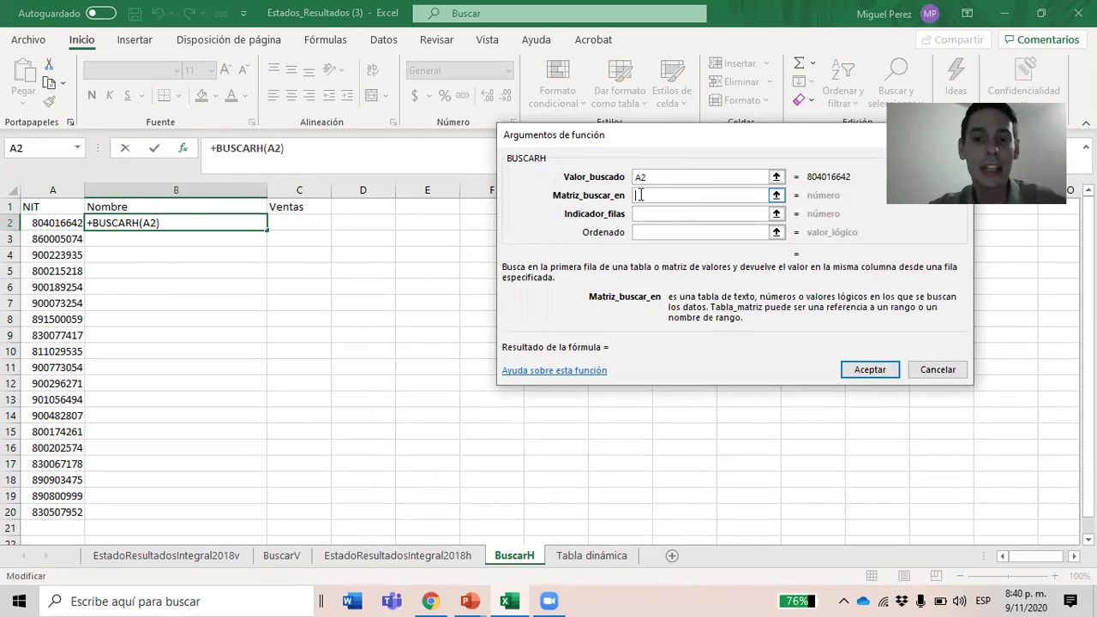
pyautogui.click(368, 560)
pyautogui.click(57, 199)
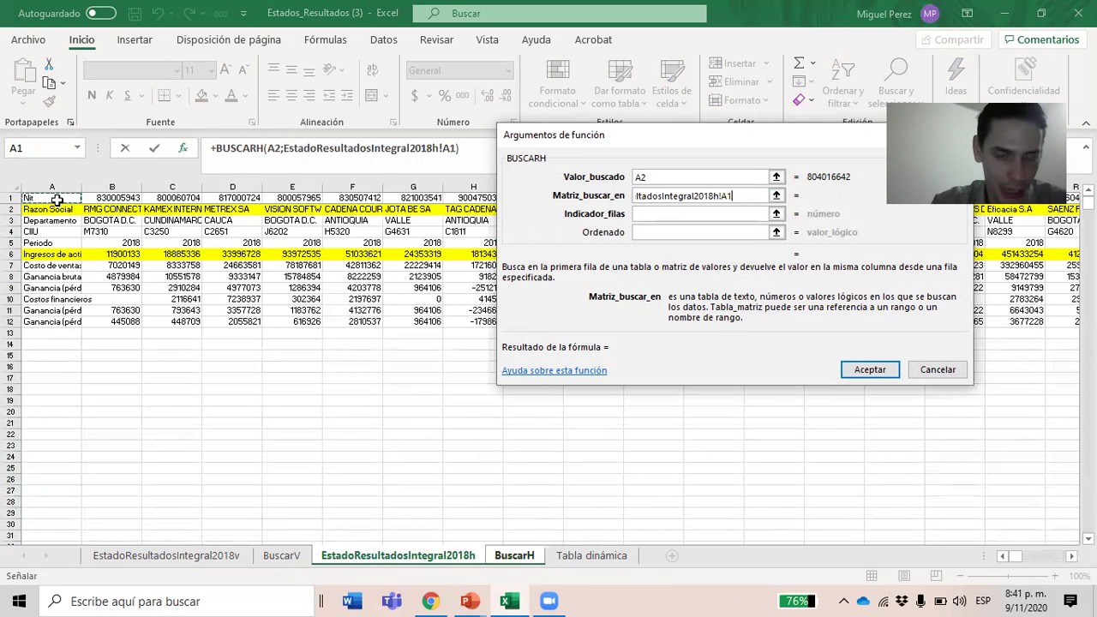
pyautogui.hotkey('ctrl', 'shift', 'Right')
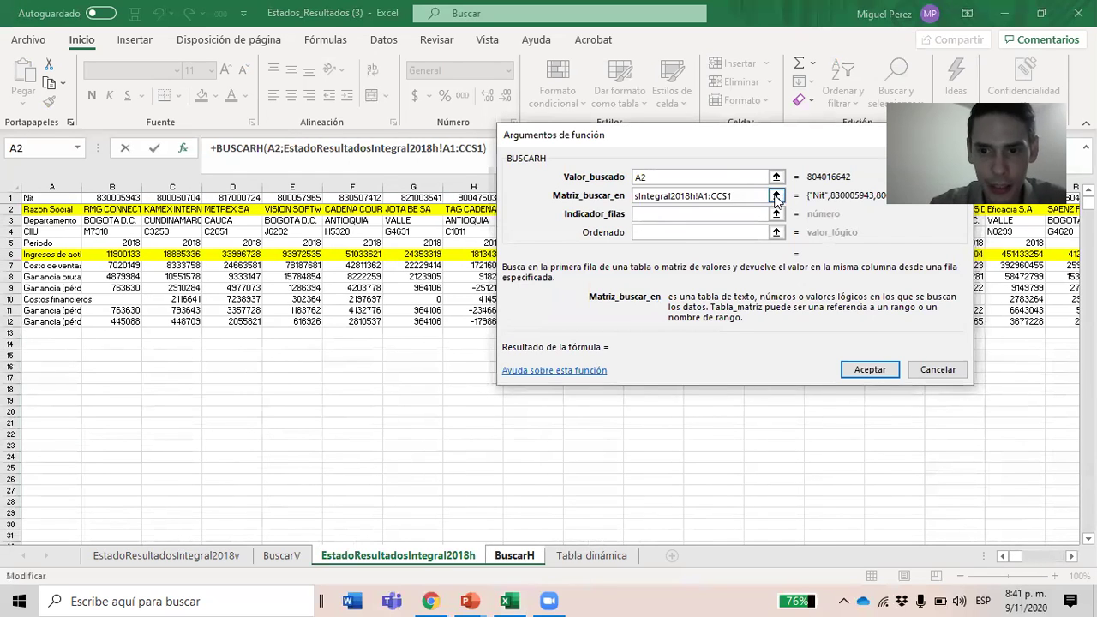
pyautogui.click(777, 195)
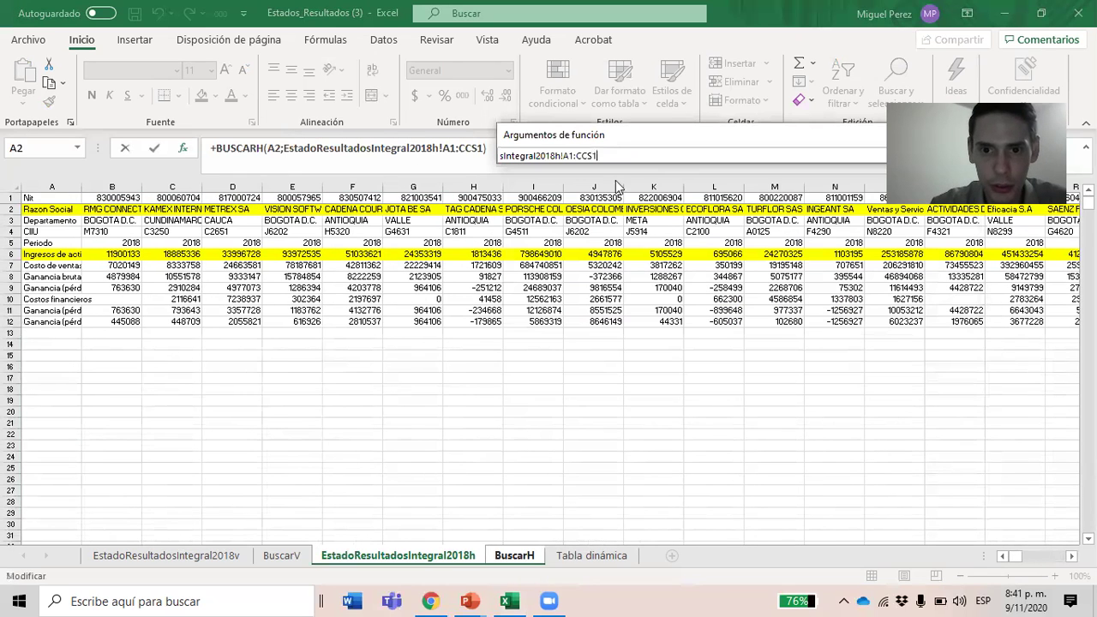
pyautogui.press('BackSpace')
pyautogui.press('BackSpace')
pyautogui.press('BackSpace')
pyautogui.press('BackSpace')
pyautogui.press('BackSpace')
pyautogui.press('BackSpace')
pyautogui.press('BackSpace')
pyautogui.press('BackSpace')
pyautogui.press('BackSpace')
pyautogui.press('BackSpace')
pyautogui.press('BackSpace')
pyautogui.press('BackSpace')
pyautogui.press('BackSpace')
pyautogui.press('BackSpace')
pyautogui.press('BackSpace')
pyautogui.press('BackSpace')
pyautogui.press('BackSpace')
pyautogui.press('BackSpace')
pyautogui.press('BackSpace')
pyautogui.press('BackSpace')
pyautogui.press('BackSpace')
pyautogui.press('BackSpace')
pyautogui.press('BackSpace')
pyautogui.press('BackSpace')
pyautogui.press('BackSpace')
pyautogui.press('BackSpace')
pyautogui.press('BackSpace')
pyautogui.press('BackSpace')
# - Set BUSCARH's table range to A1:CCS12 of EstadoResultadosIntegral2018h and return to the full arguments dialog
pyautogui.click(61, 198)
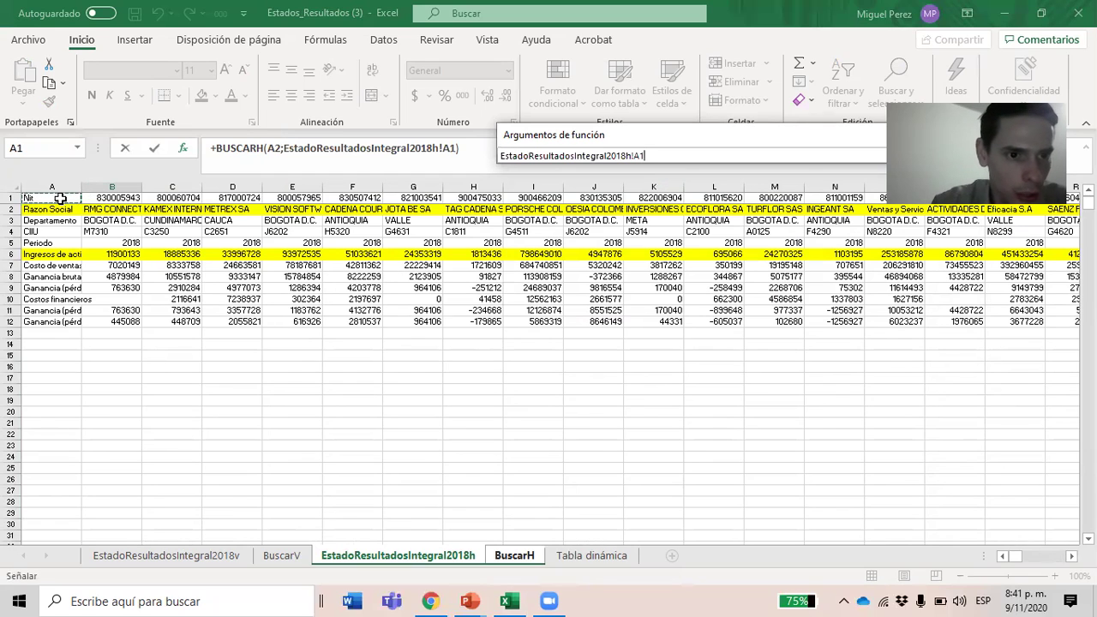
pyautogui.hotkey('ctrl', 'shift', 'Right')
pyautogui.hotkey('ctrl', 'shift', 'Down')
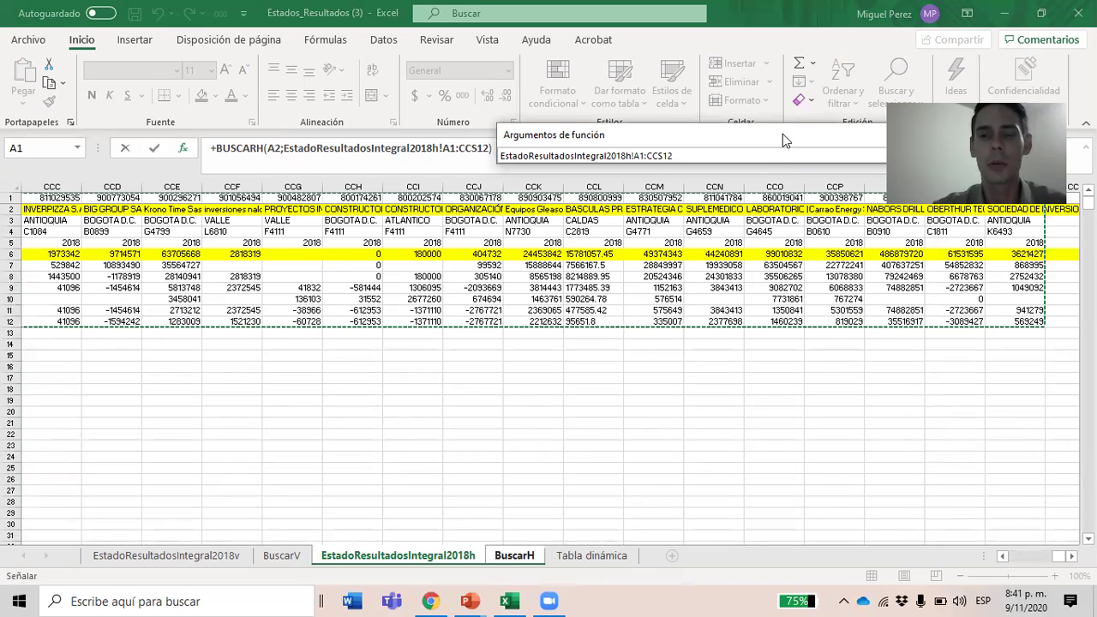
pyautogui.moveTo(782, 134); pyautogui.dragTo(501, 129)
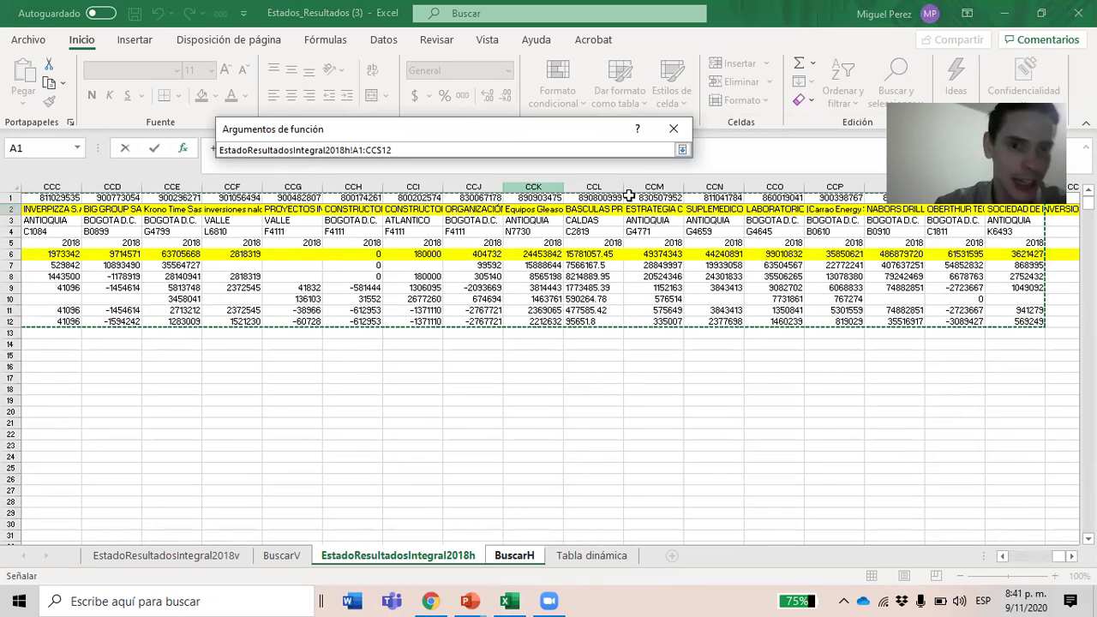
pyautogui.click(681, 150)
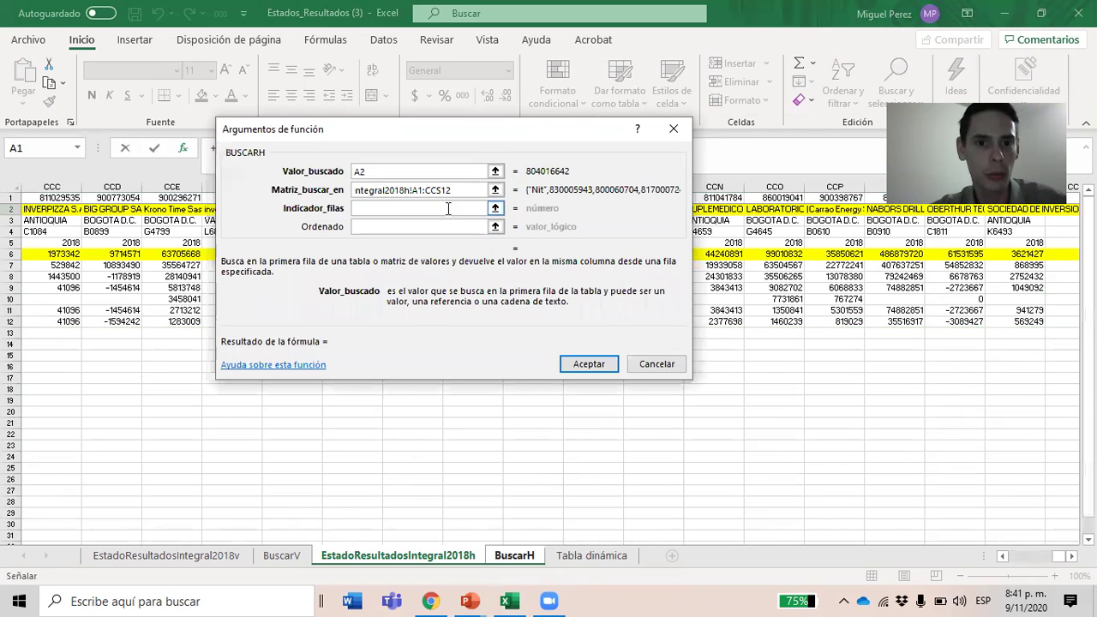
# - Set the row index to 2 and the match argument to 0, and accept the B2 formula
pyautogui.click(447, 208)
pyautogui.write('2')
pyautogui.press('Tab')
pyautogui.write('0')
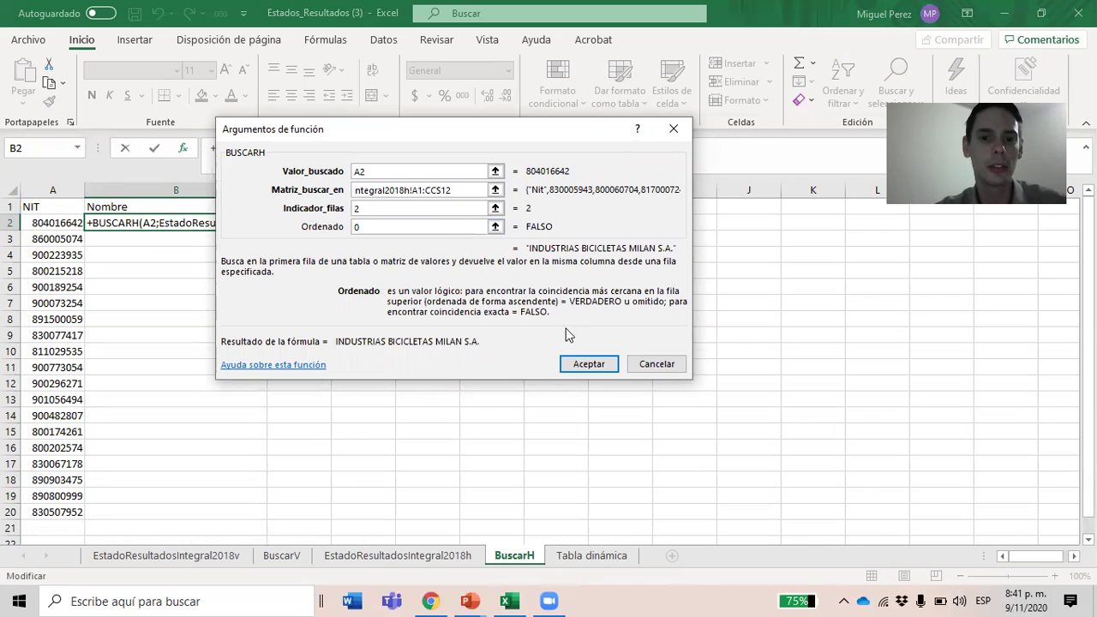
pyautogui.click(579, 361)
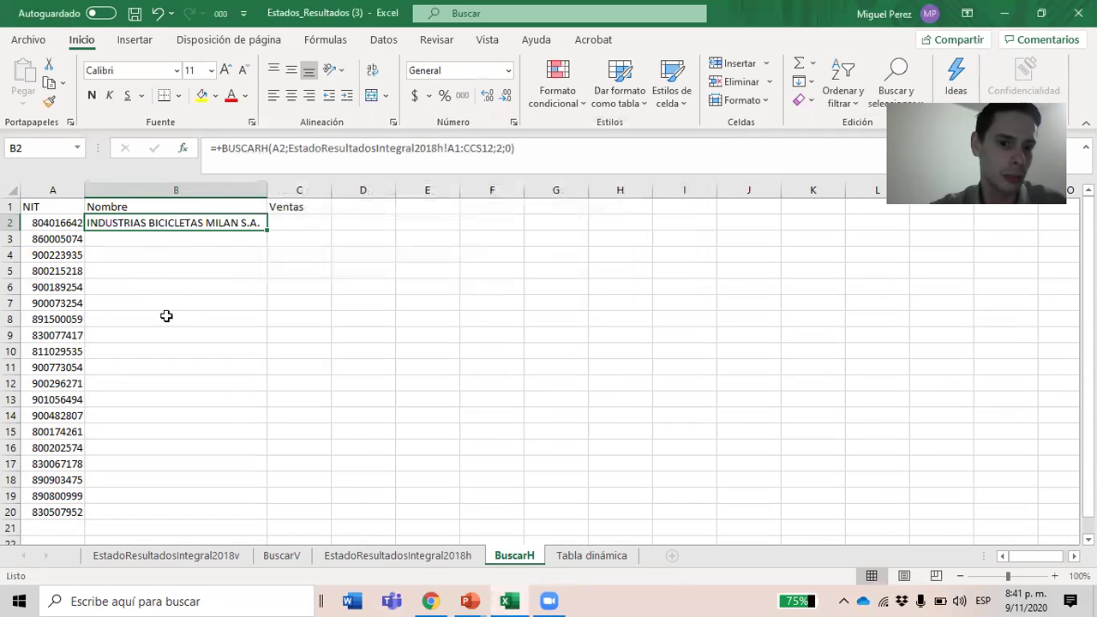
# - Make the table range in the BuscarH sheet's B2 formula absolute as $A$1:$CCS$12, checking the matching name in BuscarV first
pyautogui.click(283, 557)
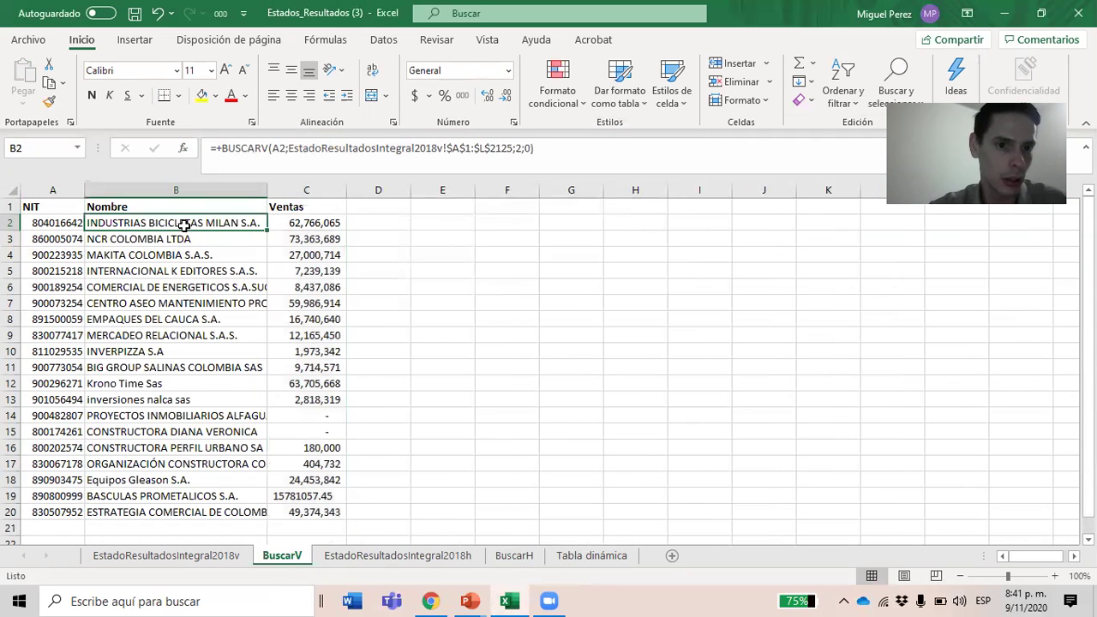
pyautogui.click(514, 555)
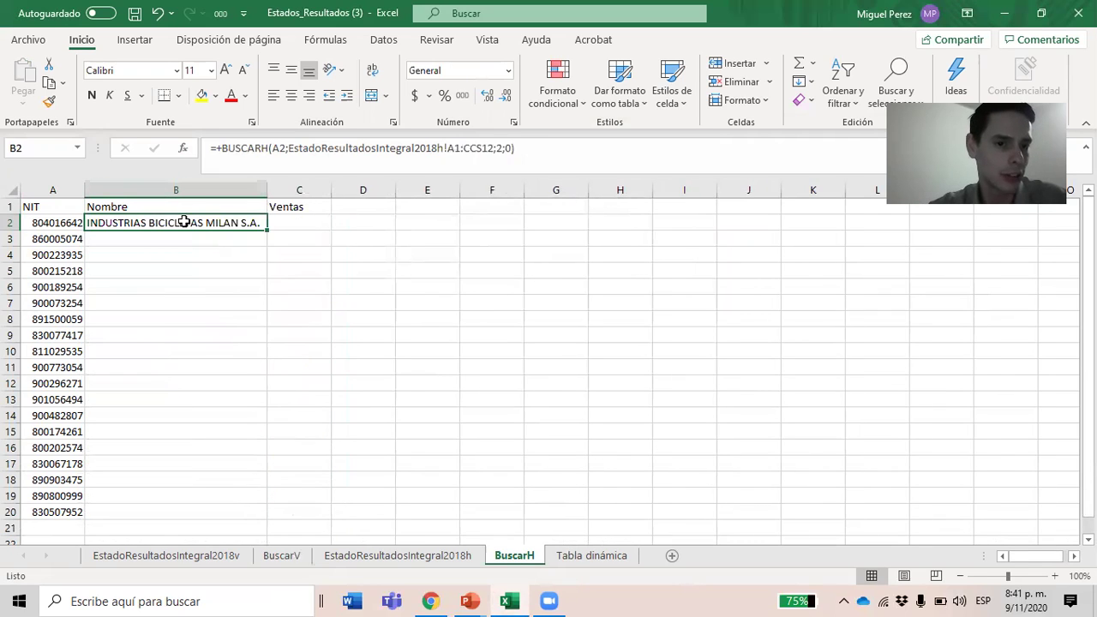
pyautogui.moveTo(496, 147); pyautogui.dragTo(296, 147)
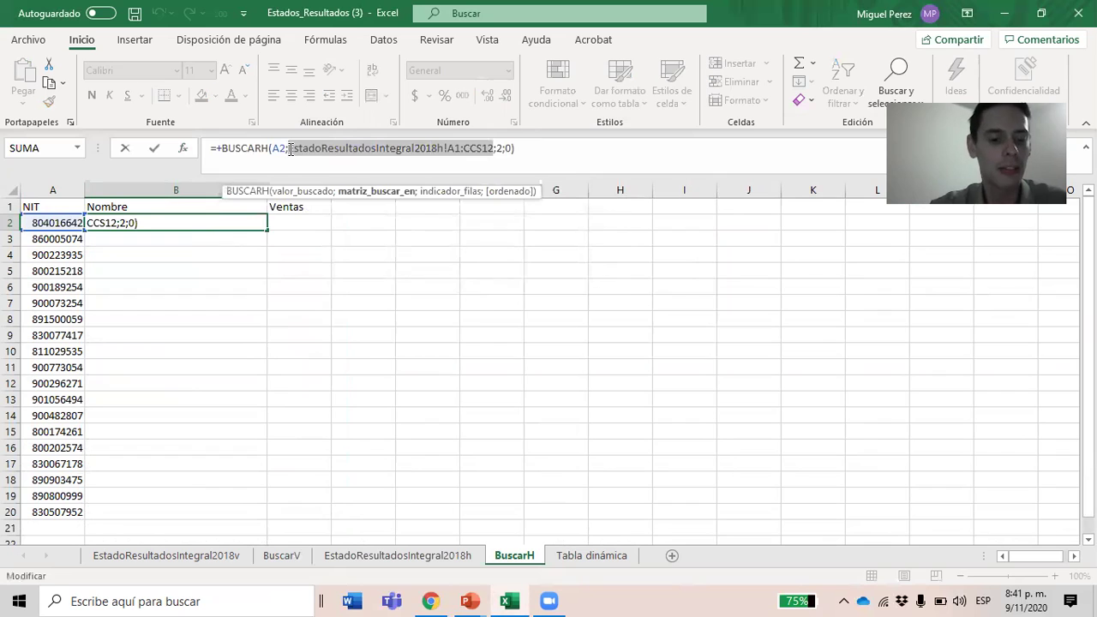
pyautogui.press('F4')
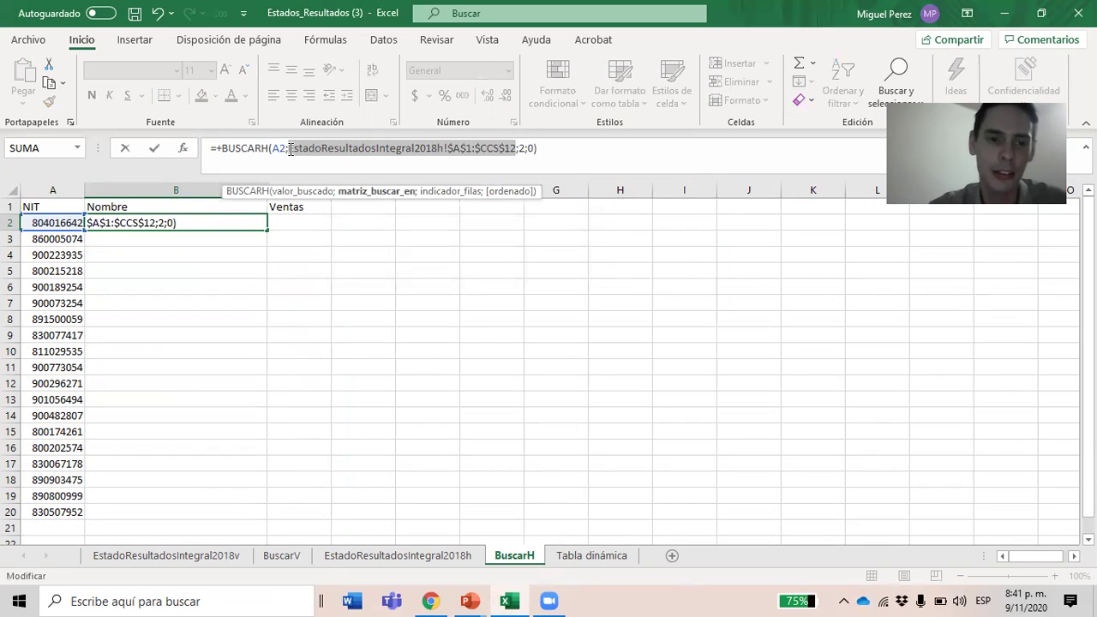
pyautogui.press('Return')
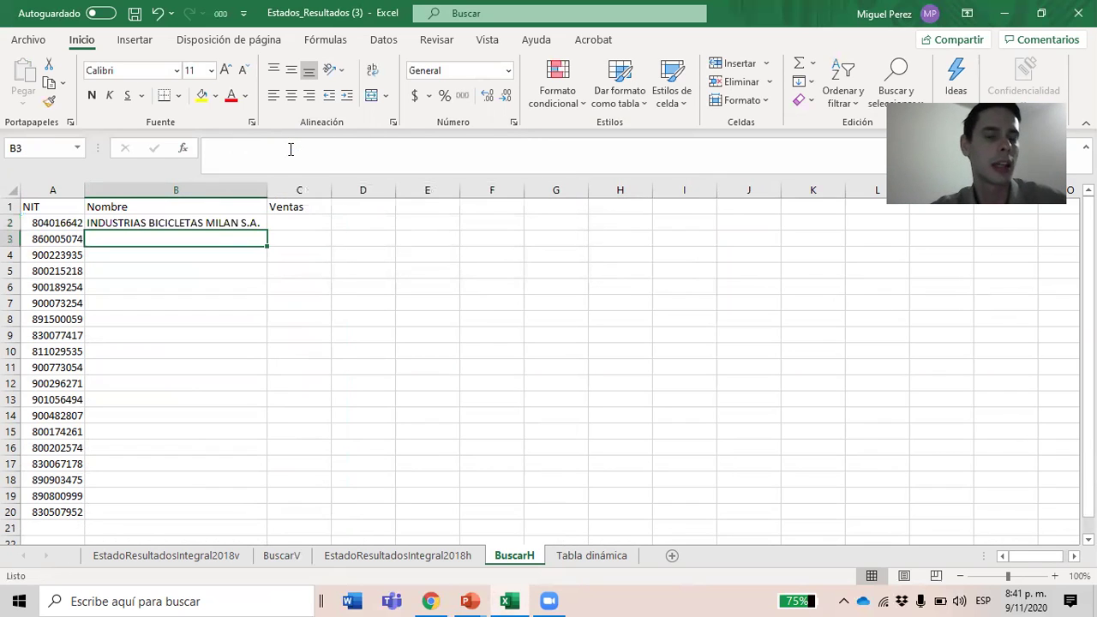
# - Begin a BUSCARH formula in cell C2 under Ventas with A2 as the lookup value
pyautogui.click(303, 222)
pyautogui.write('+bus')
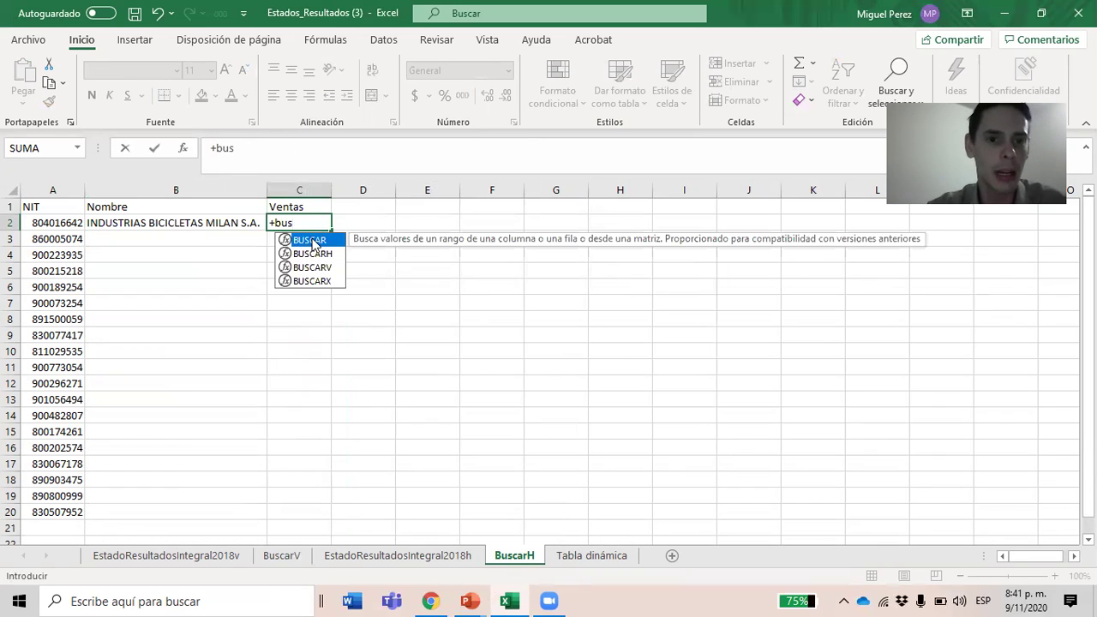
pyautogui.doubleClick(312, 253)
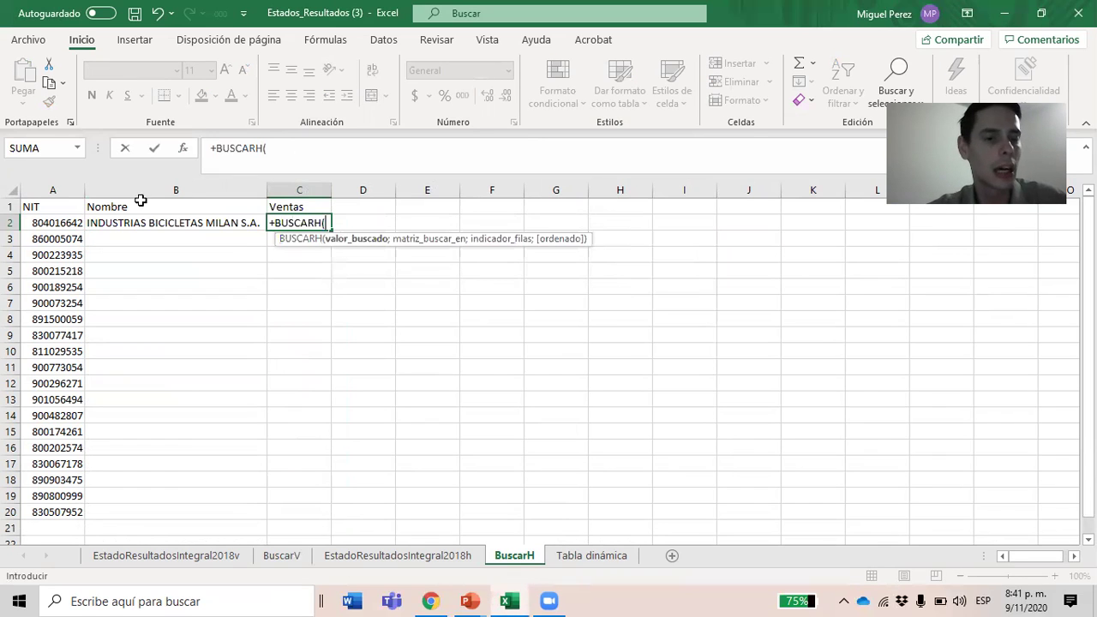
pyautogui.click(65, 225)
pyautogui.write(';')
# - Add A1:CCS12 of EstadoResultadosIntegral2018h as the C2 formula's table range and make it absolute as $A$1:$CCS$12
pyautogui.click(347, 559)
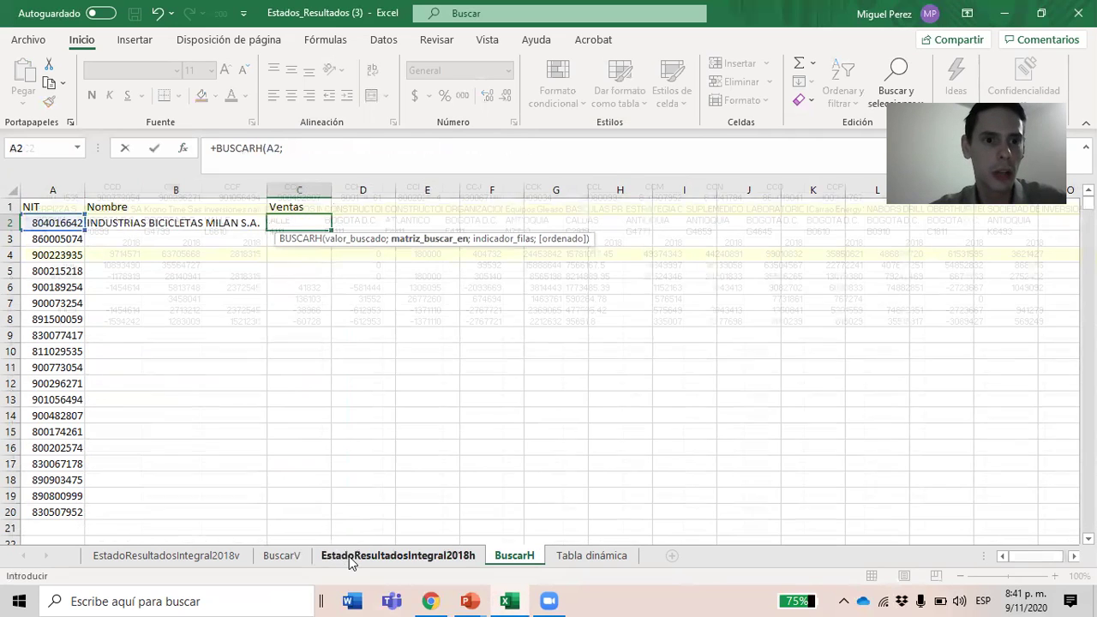
pyautogui.click(45, 198)
pyautogui.hotkey('ctrl', 'Left')
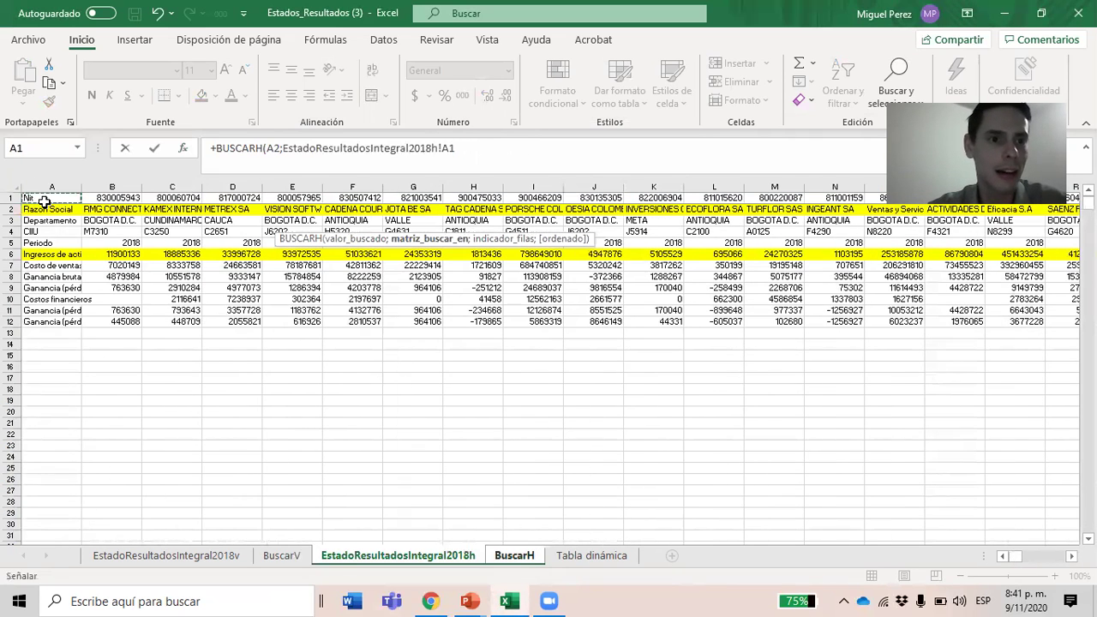
pyautogui.hotkey('ctrl', 'shift', 'Right')
pyautogui.hotkey('ctrl', 'shift', 'Down')
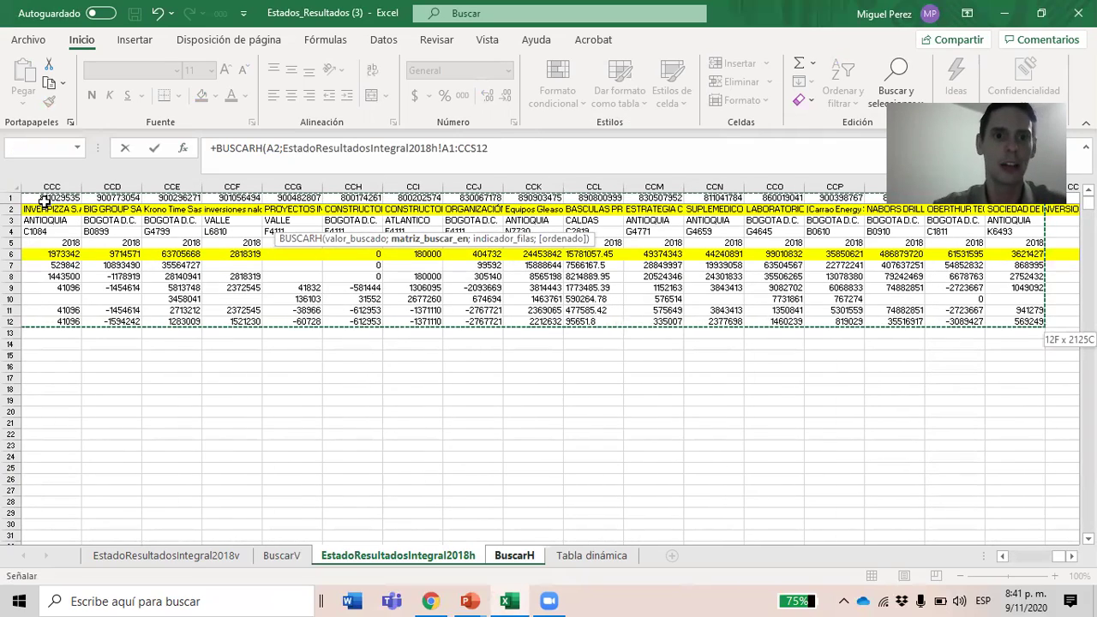
pyautogui.moveTo(509, 159); pyautogui.dragTo(284, 151)
pyautogui.press('F4')
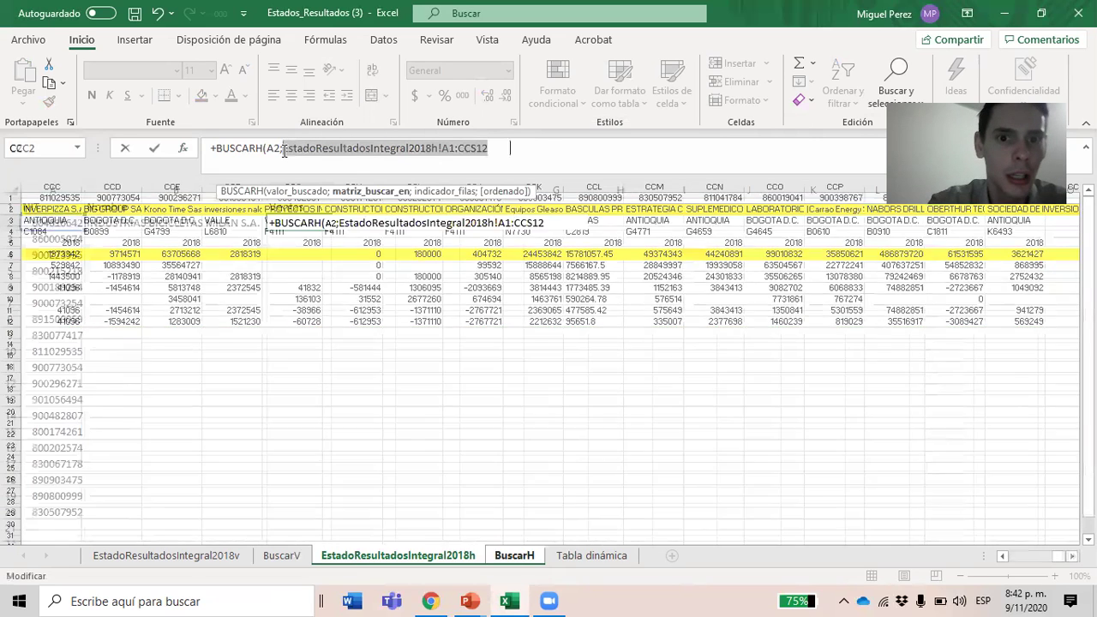
pyautogui.write(';')
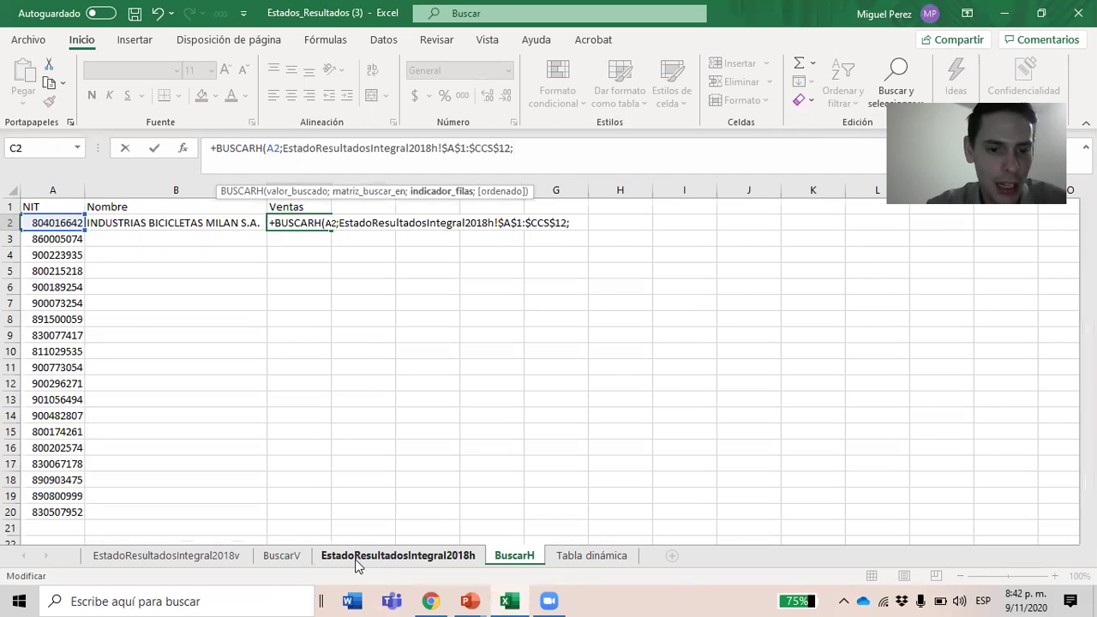
# - Complete the C2 formula with row index 6 for the income row and 0 for an exact match, leaving no stray sheet reference
pyautogui.click(360, 564)
pyautogui.moveTo(1060, 556); pyautogui.dragTo(986, 552)
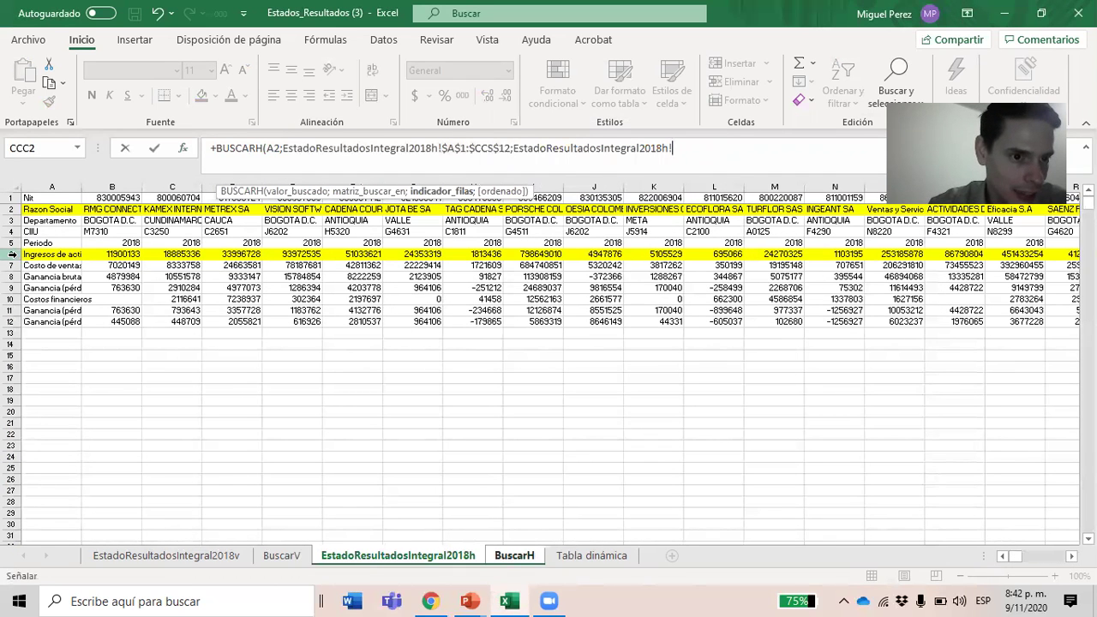
pyautogui.moveTo(673, 147); pyautogui.dragTo(518, 148)
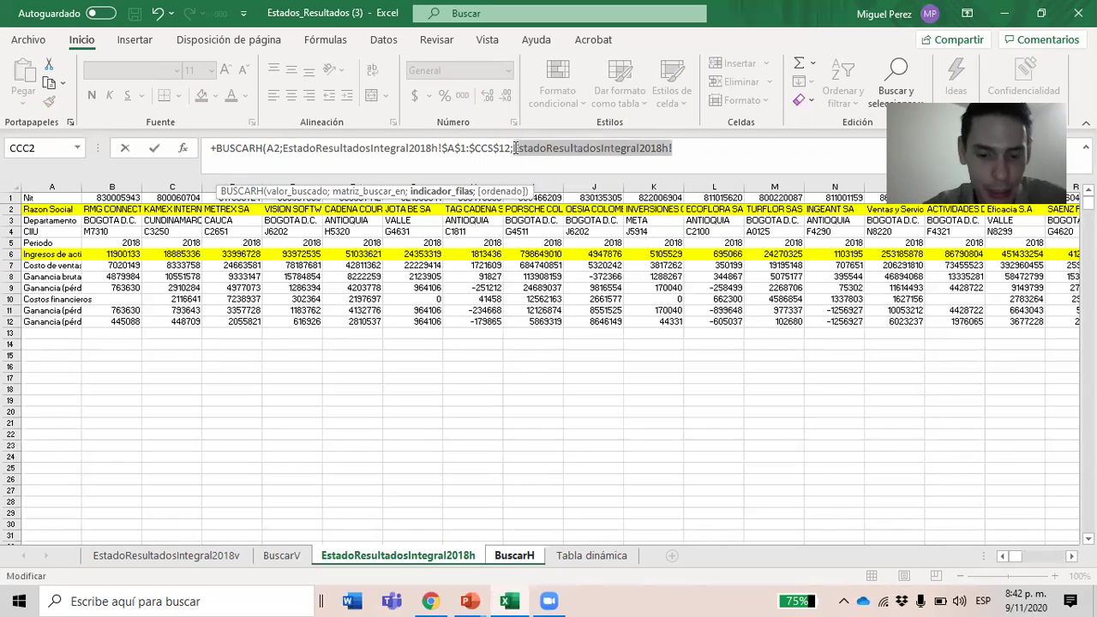
pyautogui.press('BackSpace')
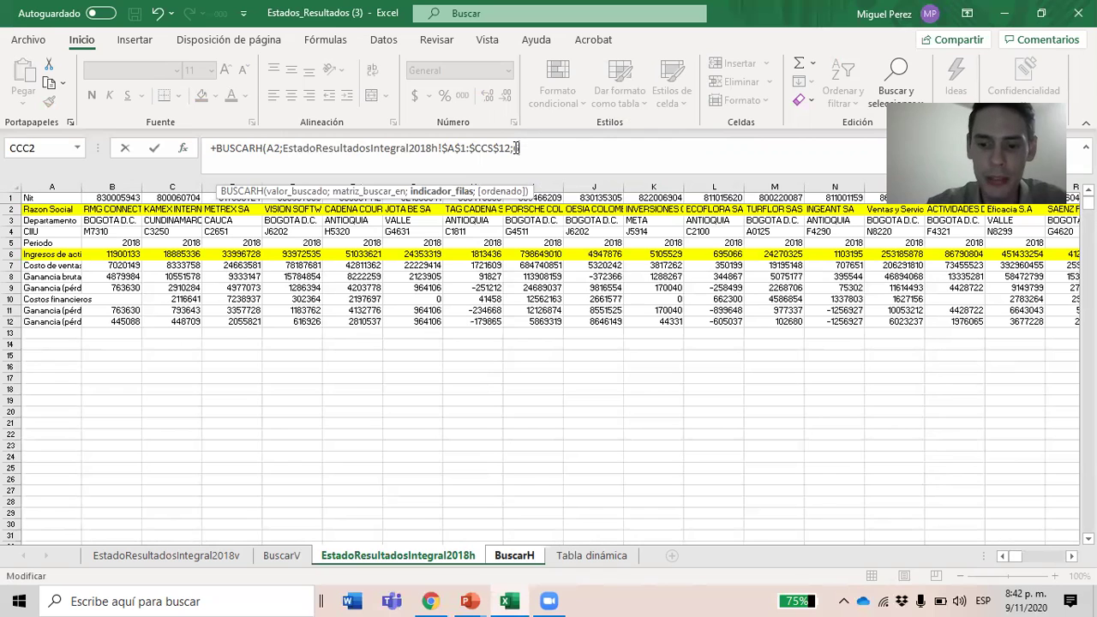
pyautogui.write(';0')
pyautogui.click(515, 147)
pyautogui.write('6')
pyautogui.press('Return')
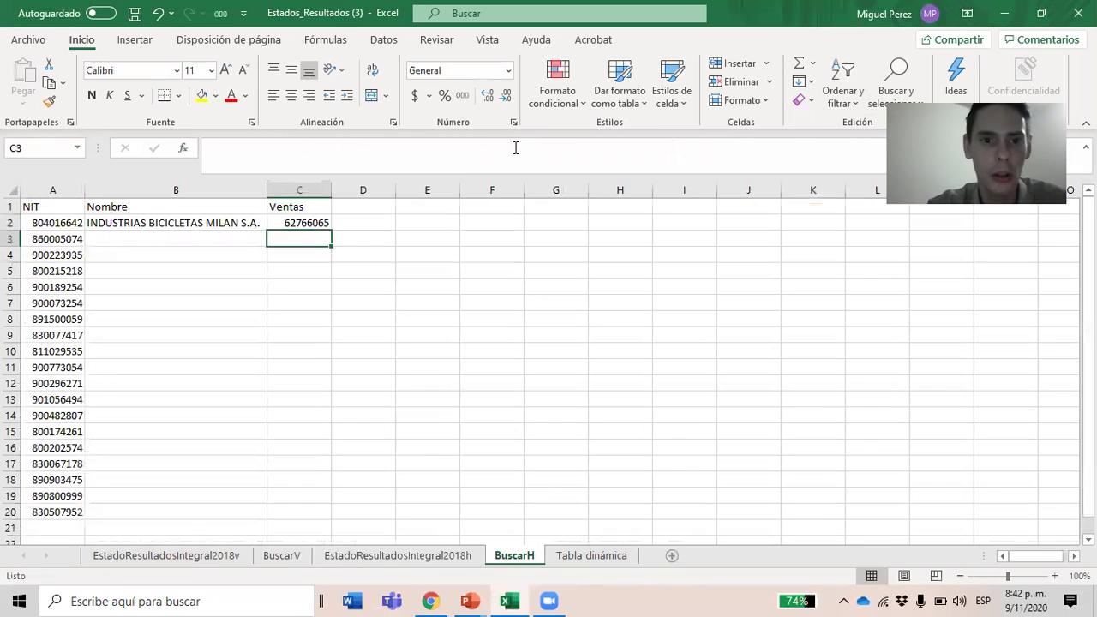
# - Format the Ventas value in C2 with thousands separators and no decimals
pyautogui.click(305, 224)
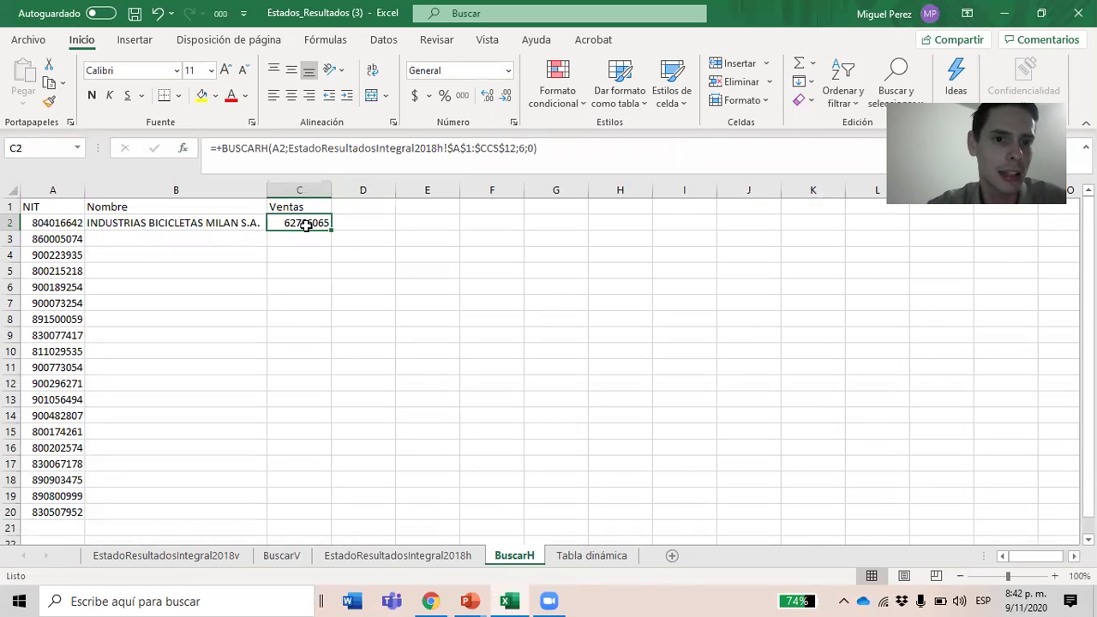
pyautogui.click(462, 95)
pyautogui.click(505, 97)
pyautogui.click(506, 97)
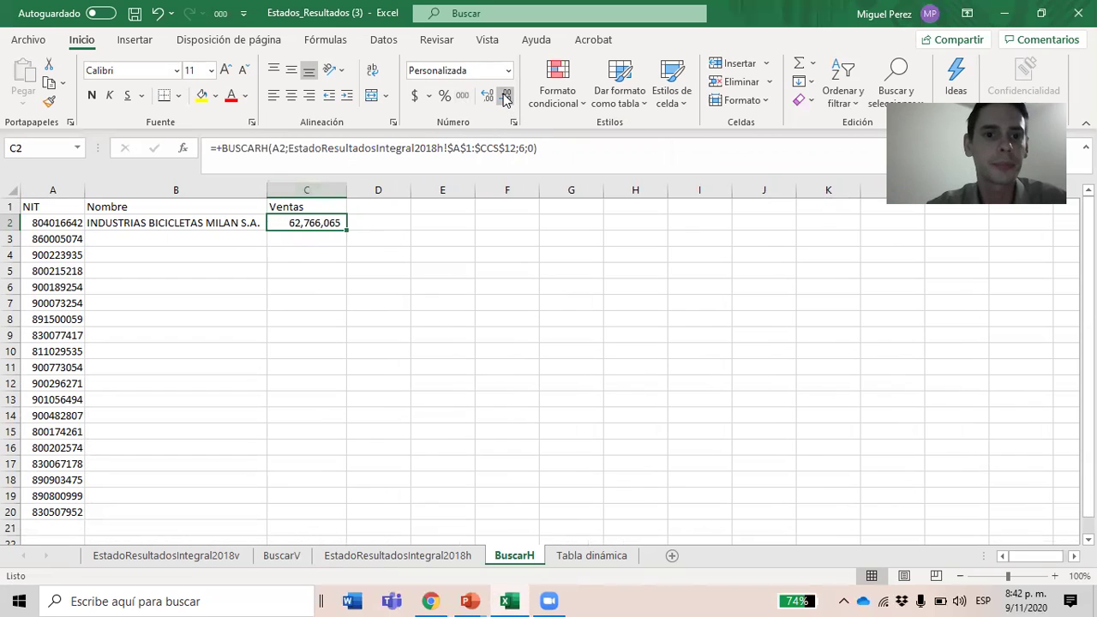
# - Fill the Nombre and Ventas formulas from B2:C2 down to row 20 for all the NITs
pyautogui.moveTo(257, 221); pyautogui.dragTo(340, 223)
pyautogui.doubleClick(345, 229)
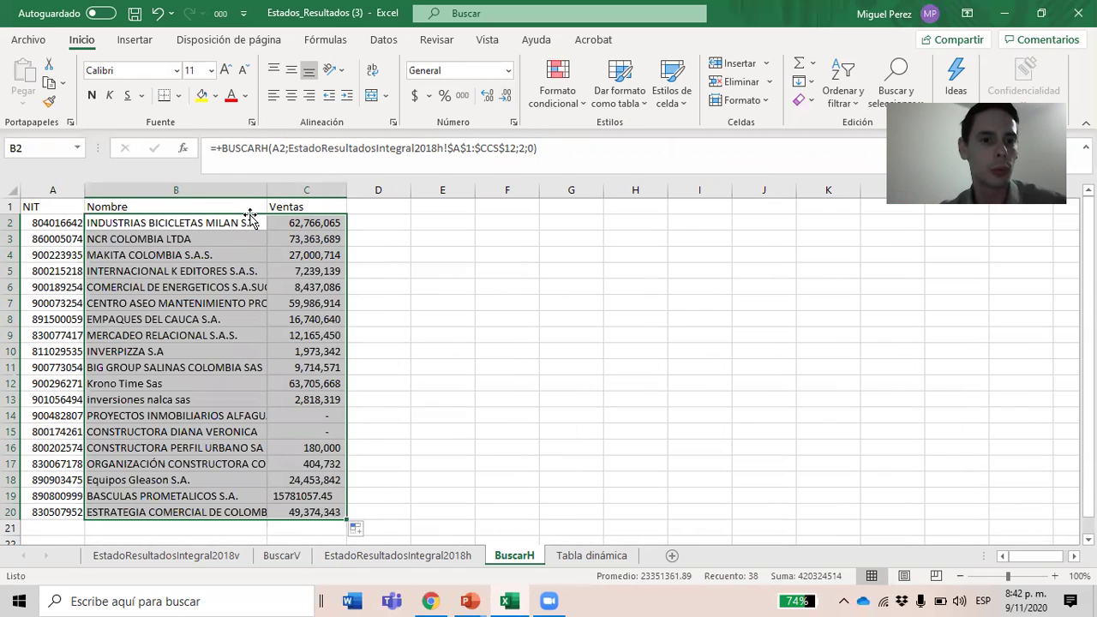
# - Switch to the PowerPoint slide show and advance to the survey slide on the use of "Tablas dinamicas"
pyautogui.click(478, 600)
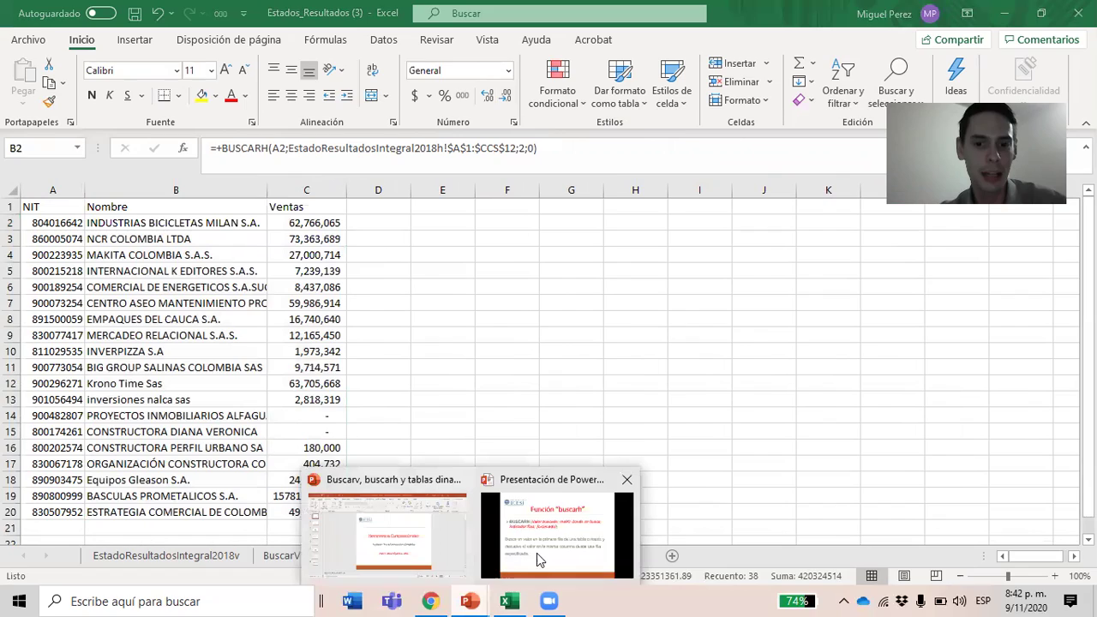
pyautogui.click(541, 558)
pyautogui.press('Right')
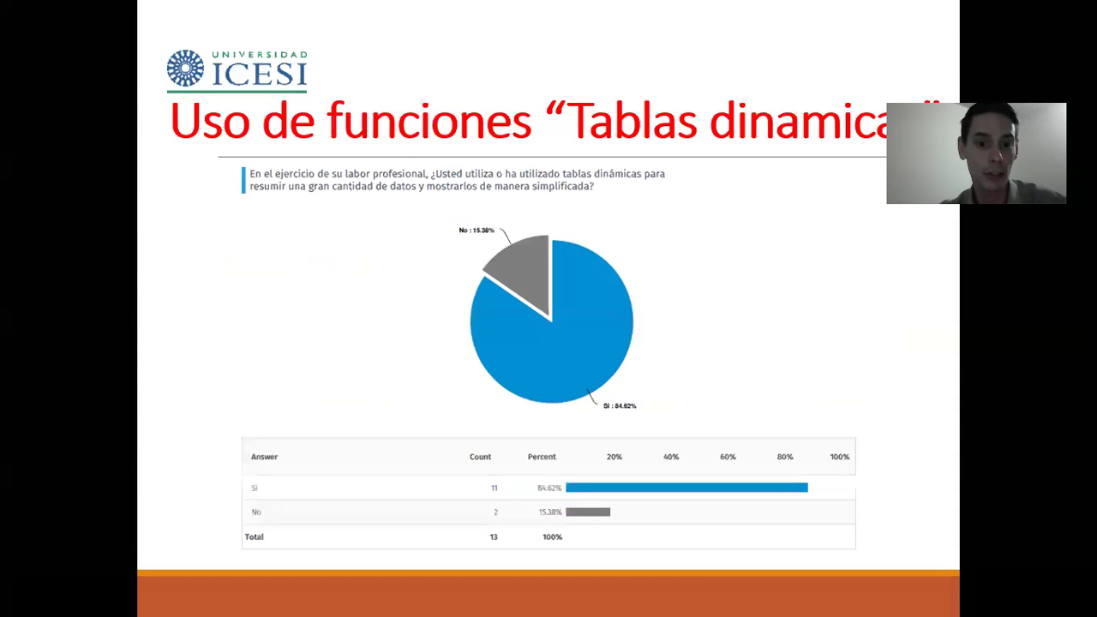
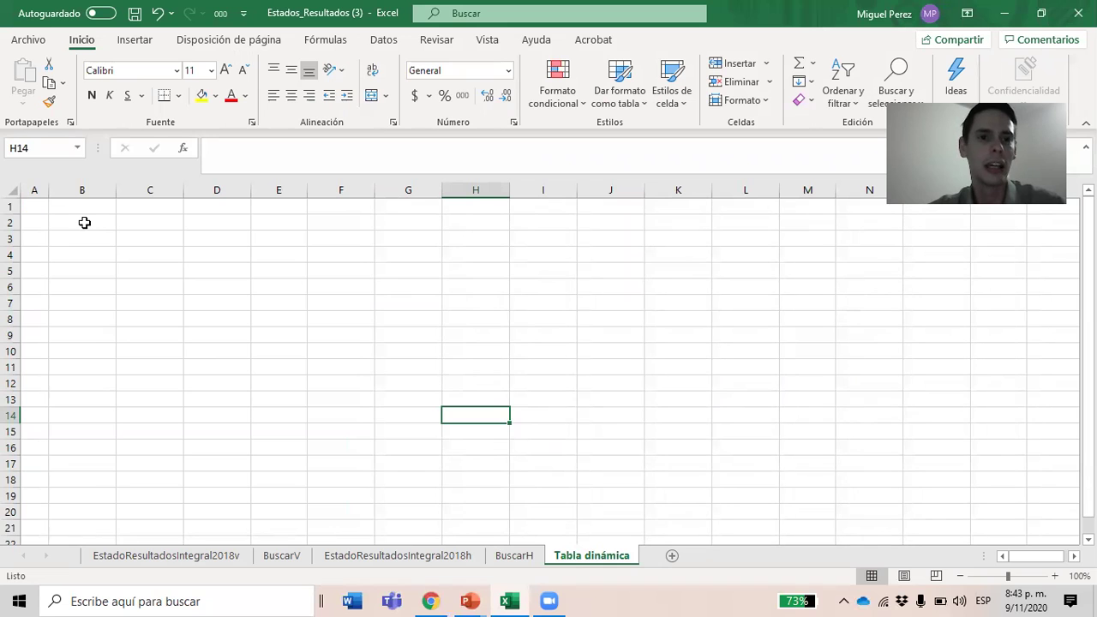
# - Start a new pivot table placed at cell B2 of the existing Tabla dinámica sheet
pyautogui.click(143, 43)
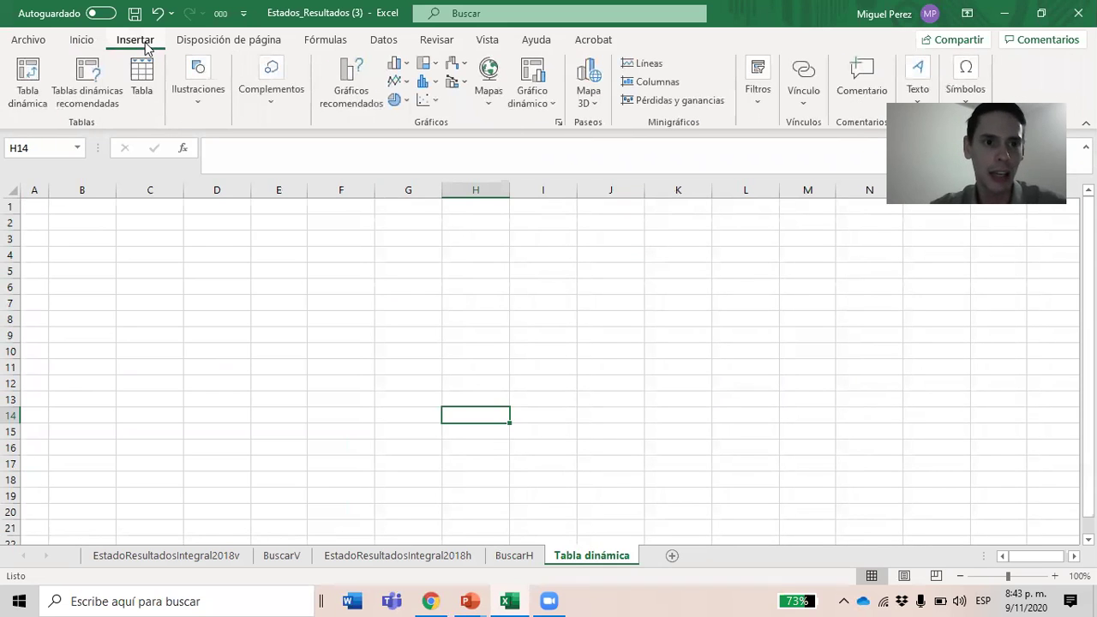
pyautogui.click(35, 101)
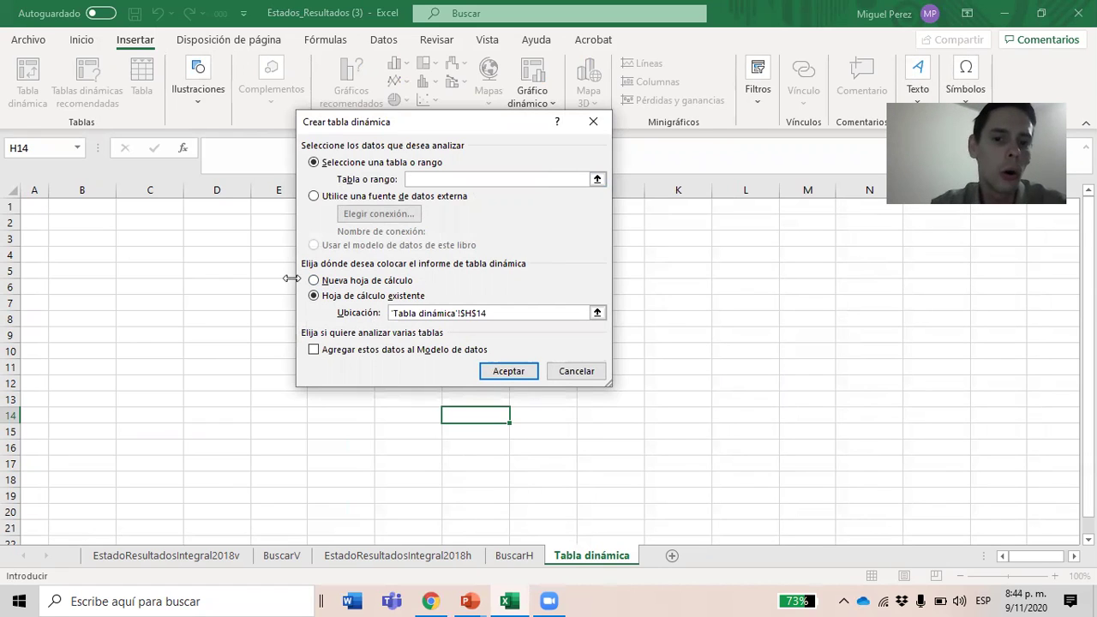
pyautogui.moveTo(497, 313); pyautogui.dragTo(403, 310)
pyautogui.press('BackSpace')
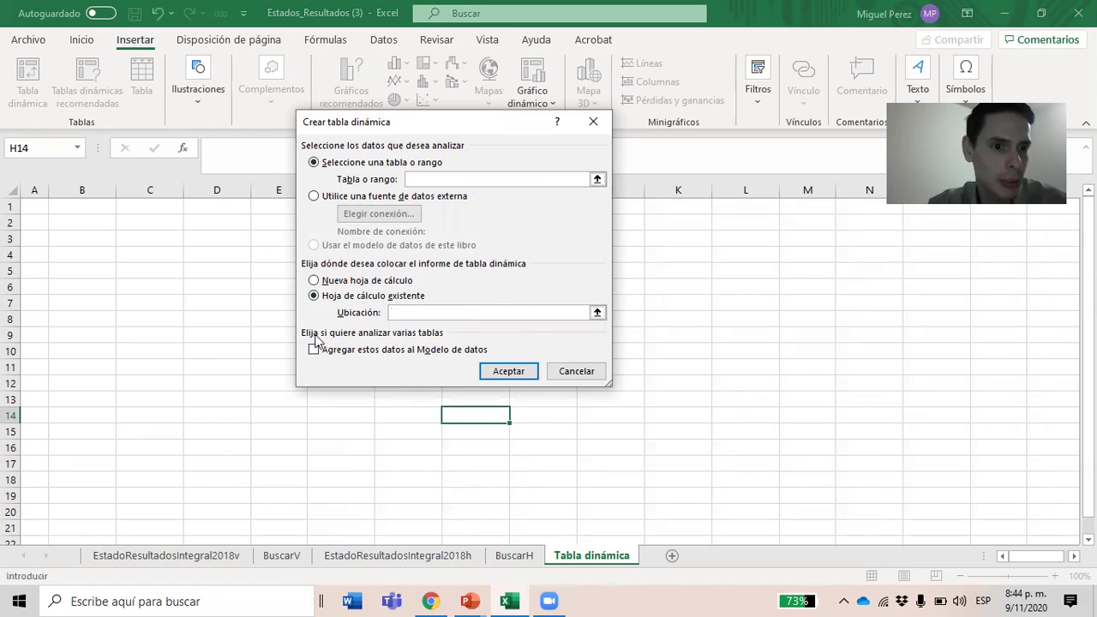
pyautogui.click(85, 223)
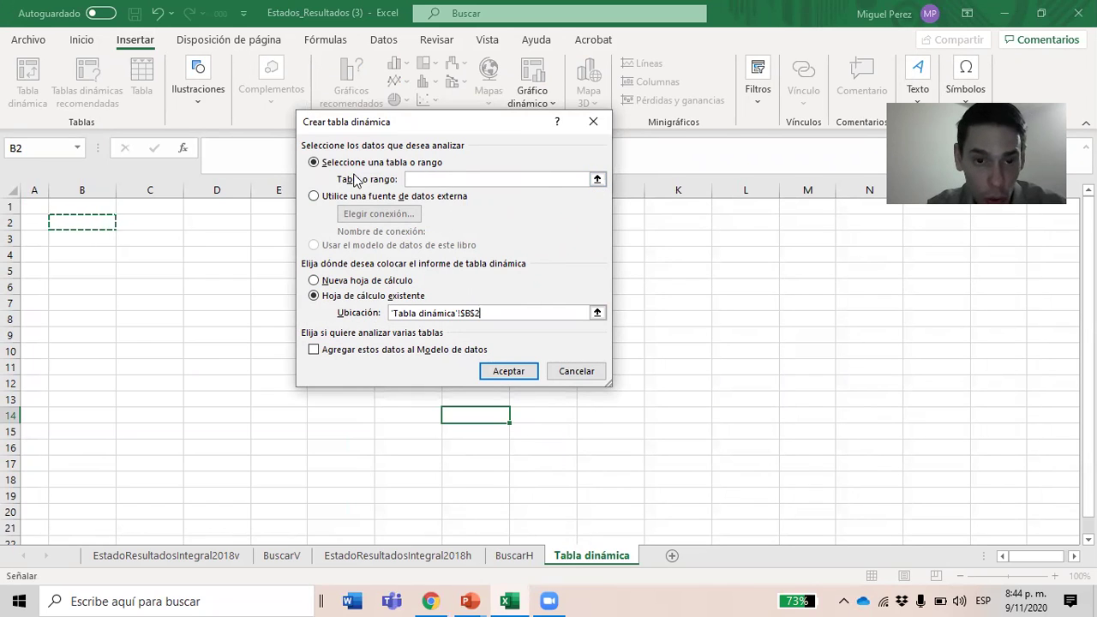
# - Set the pivot table's source to EstadoResultadosIntegral2018v!$A$1:$L$2125 and create the table
pyautogui.click(597, 180)
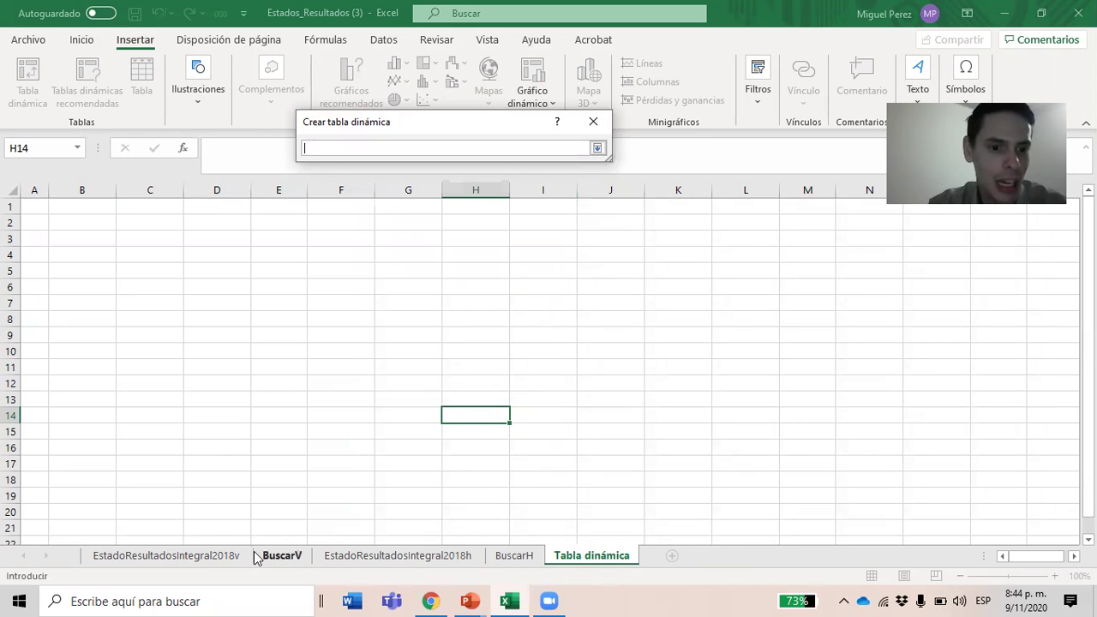
pyautogui.click(213, 559)
pyautogui.click(66, 207)
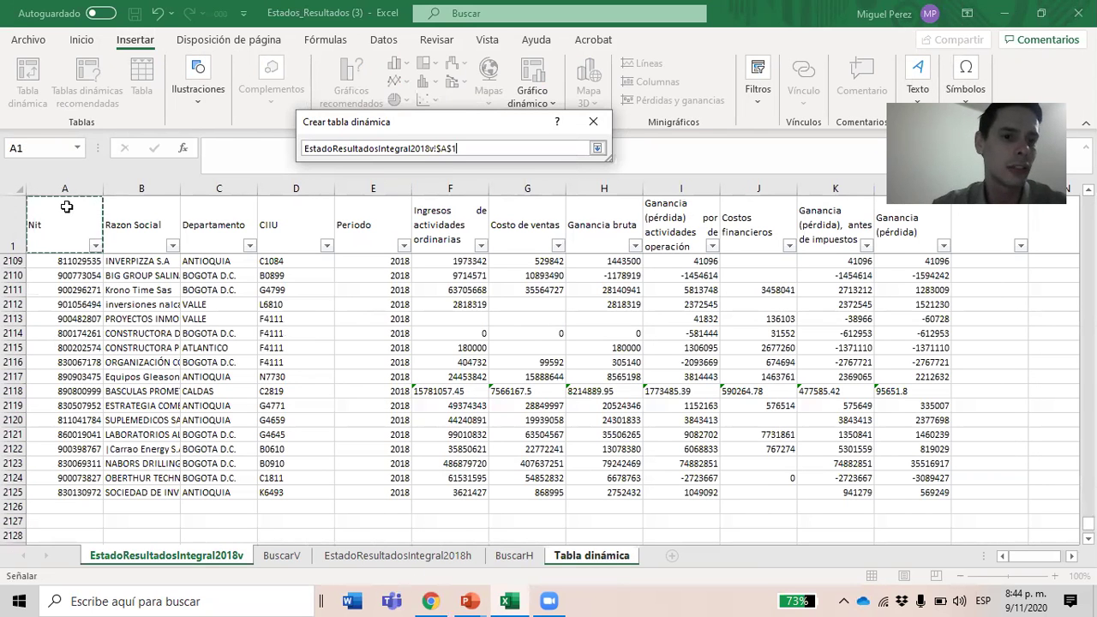
pyautogui.hotkey('ctrl', 'shift', 'Right')
pyautogui.hotkey('ctrl', 'shift', 'Down')
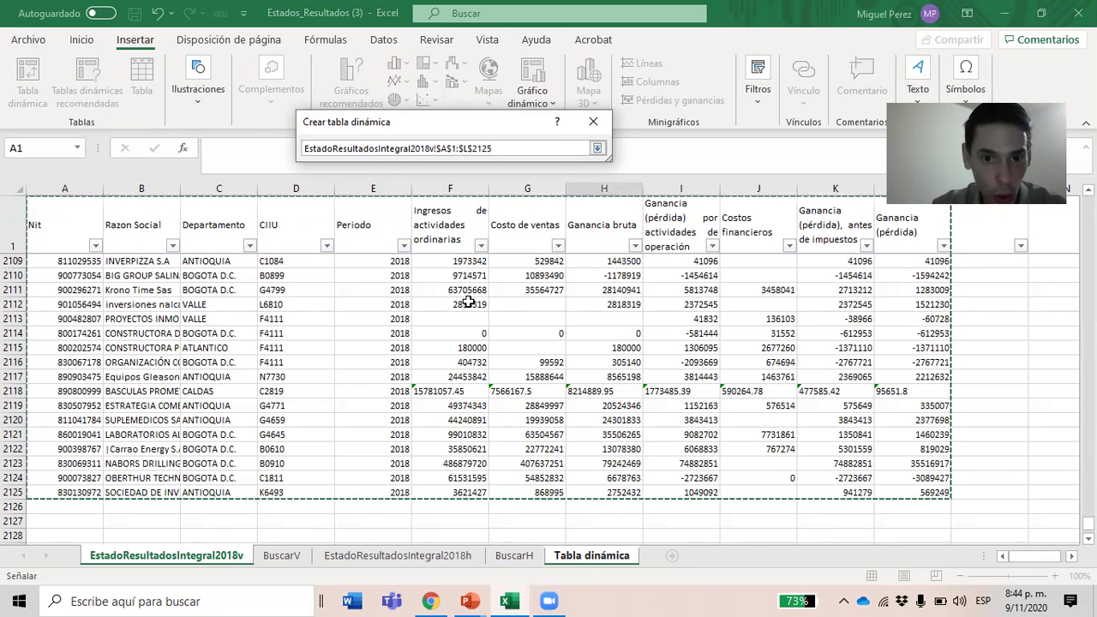
pyautogui.click(597, 150)
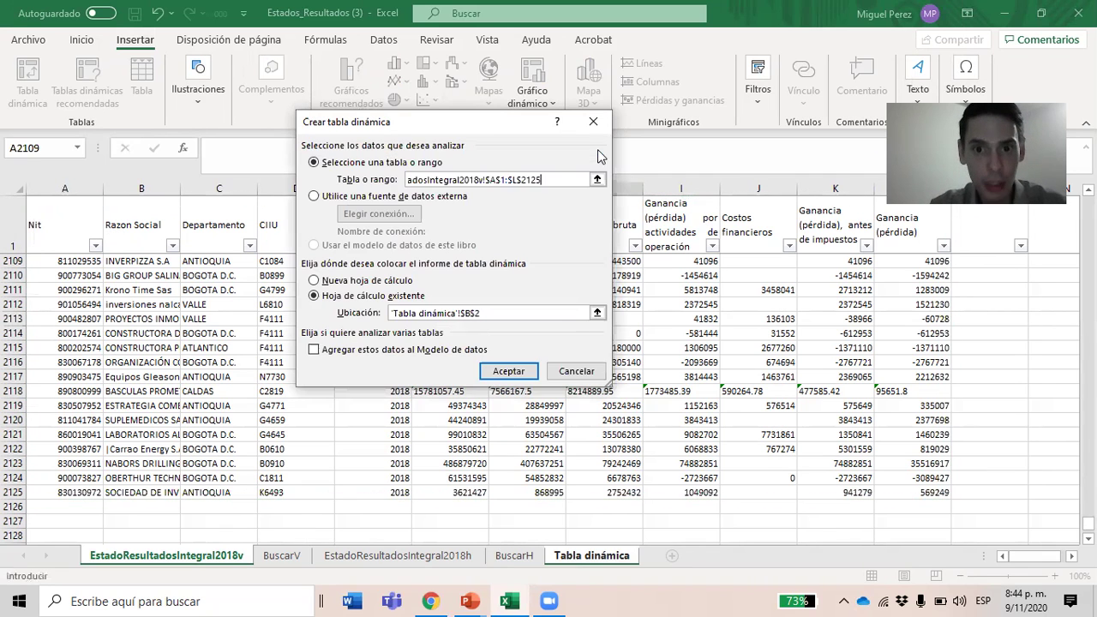
pyautogui.click(509, 371)
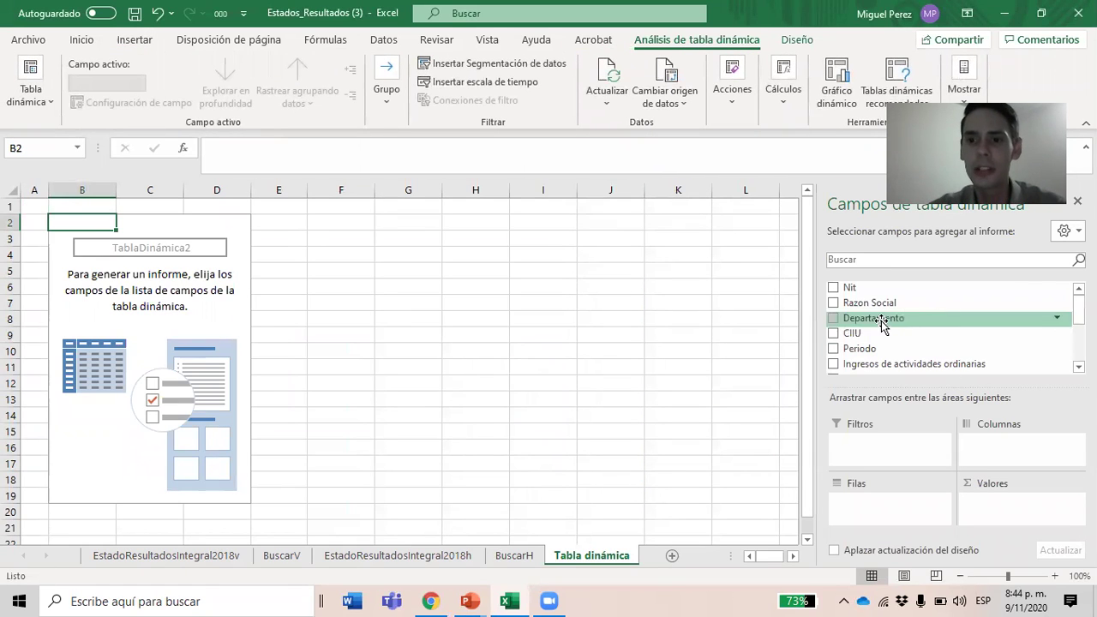
# - Review the available pivot fields and add Departamento as the row field, checking the list of departments
pyautogui.scroll(-3, 951, 325)
pyautogui.scroll(3, 951, 326)
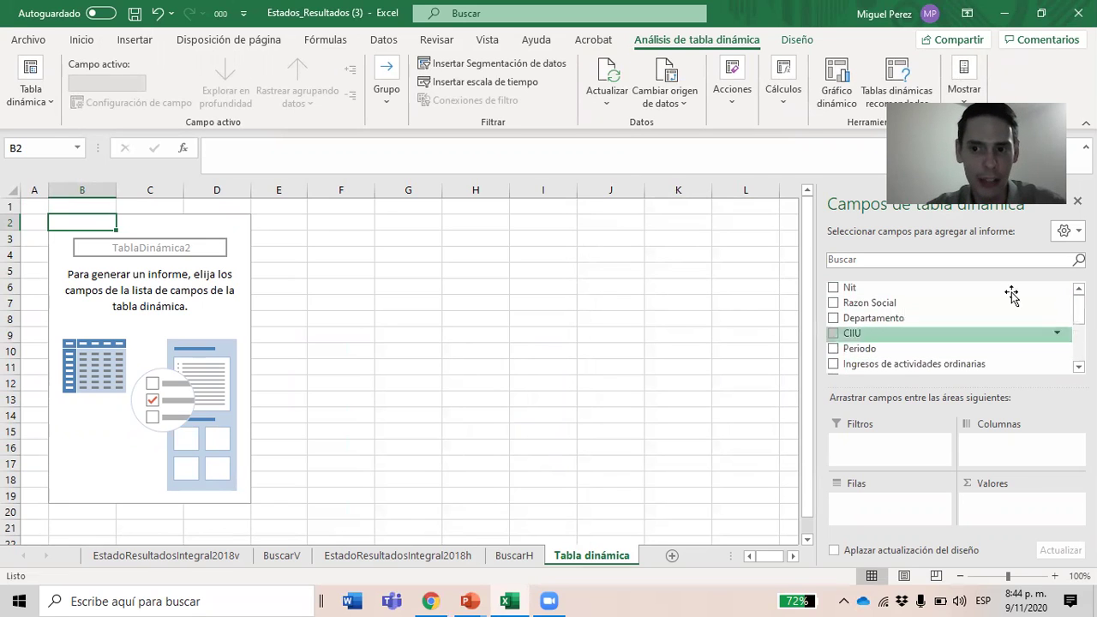
pyautogui.scroll(-3, 951, 325)
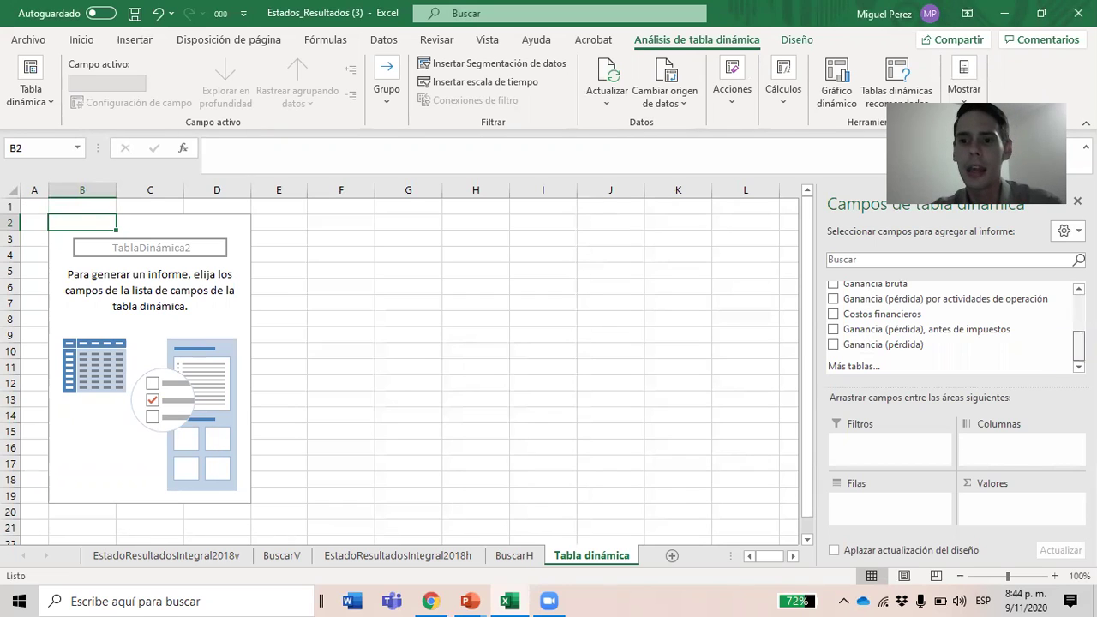
pyautogui.scroll(3, 951, 325)
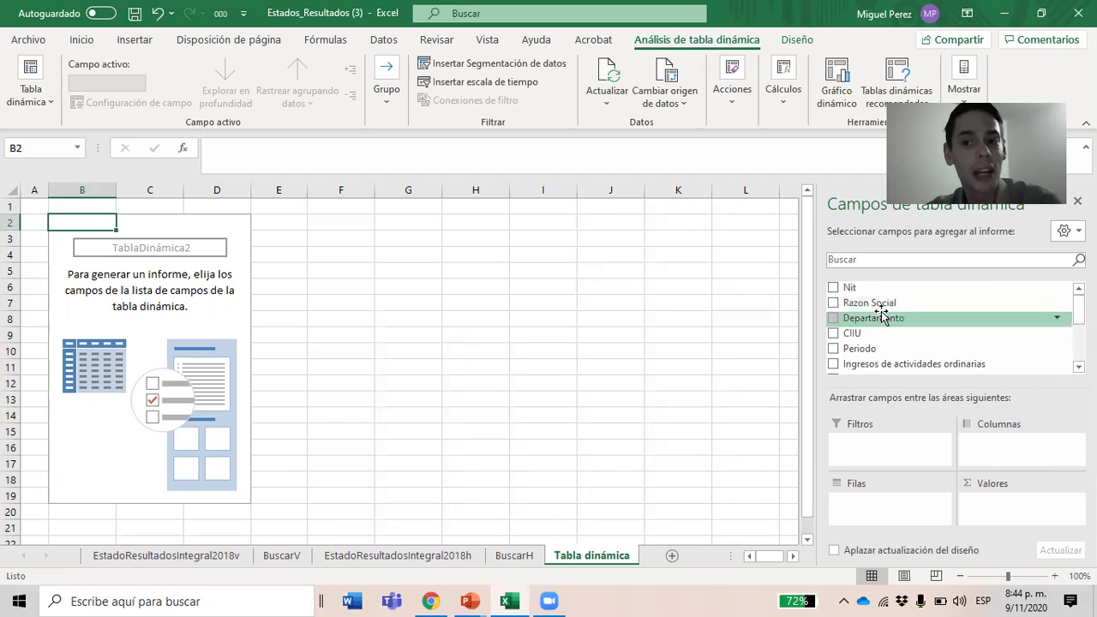
pyautogui.moveTo(881, 319); pyautogui.dragTo(881, 506)
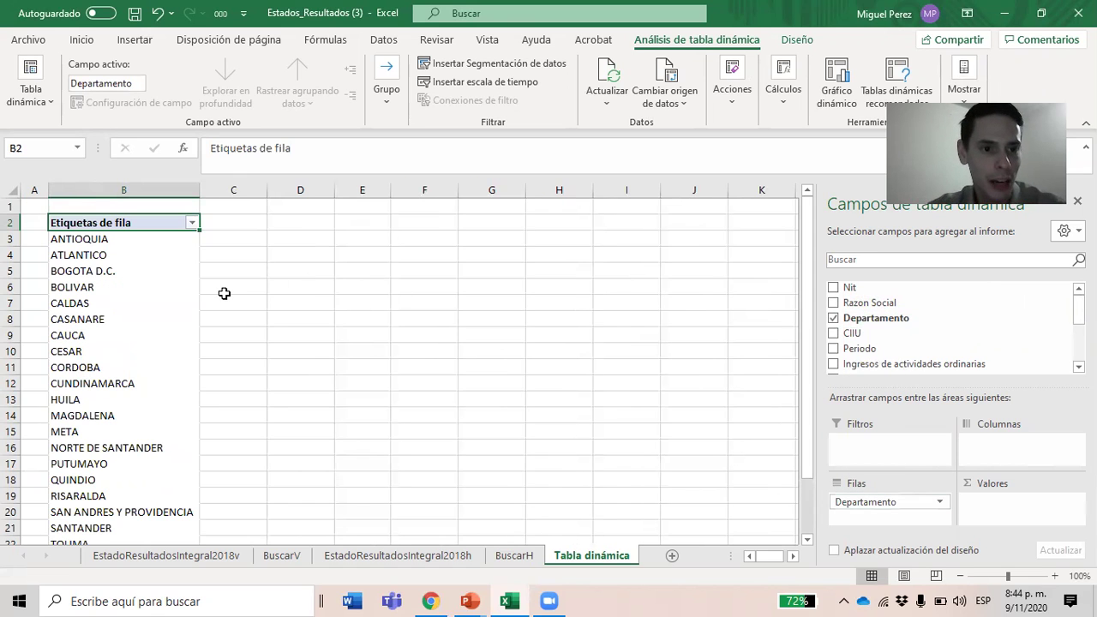
pyautogui.scroll(-7, 99, 431)
pyautogui.scroll(7, 99, 431)
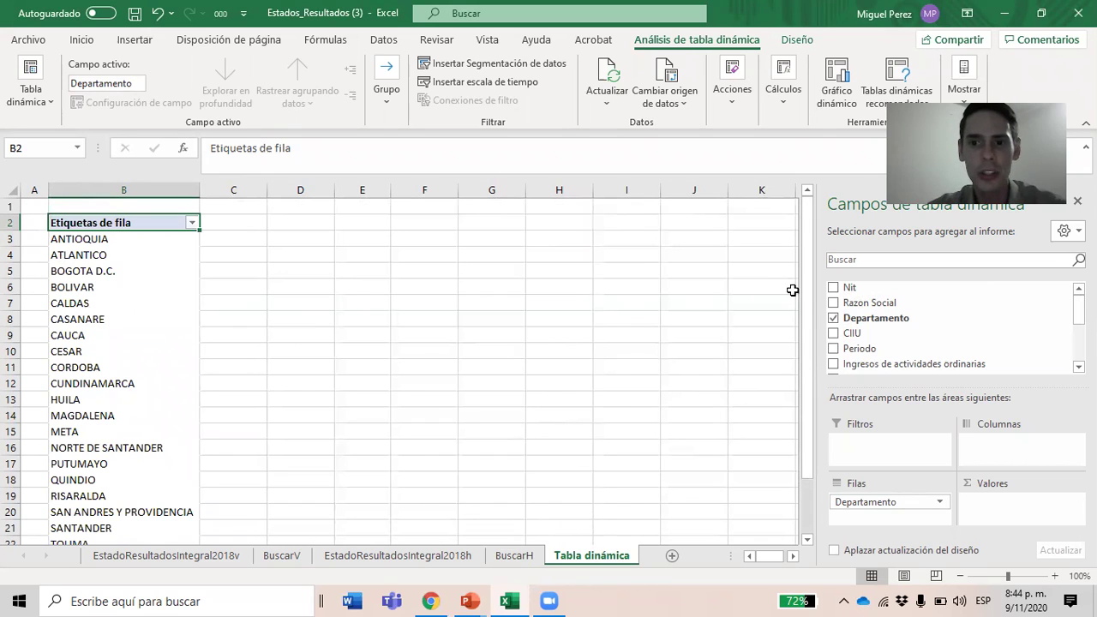
# - Add Nit to the pivot table's values and inspect how it is summed for each department
pyautogui.moveTo(848, 291); pyautogui.dragTo(1021, 506)
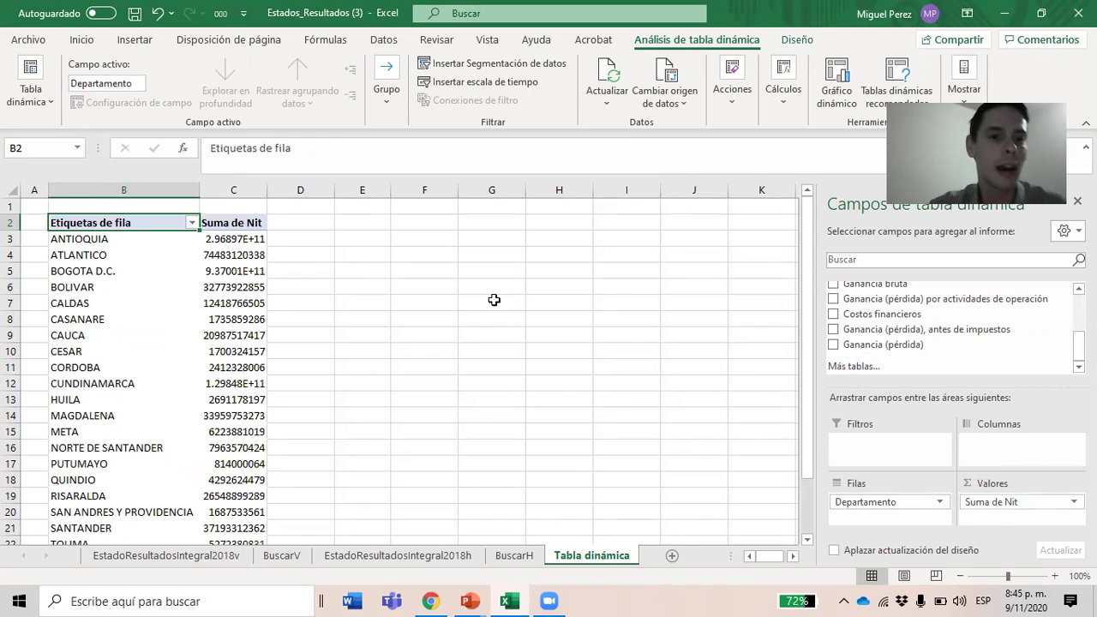
pyautogui.moveTo(128, 238); pyautogui.dragTo(226, 239)
pyautogui.click(227, 239)
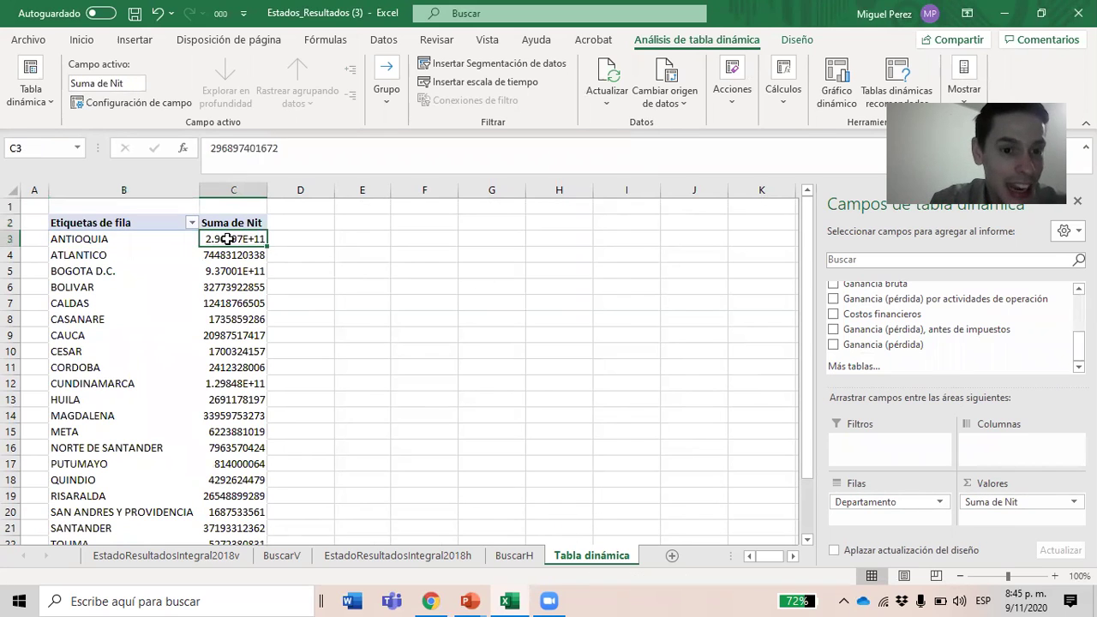
pyautogui.click(227, 224)
pyautogui.click(226, 239)
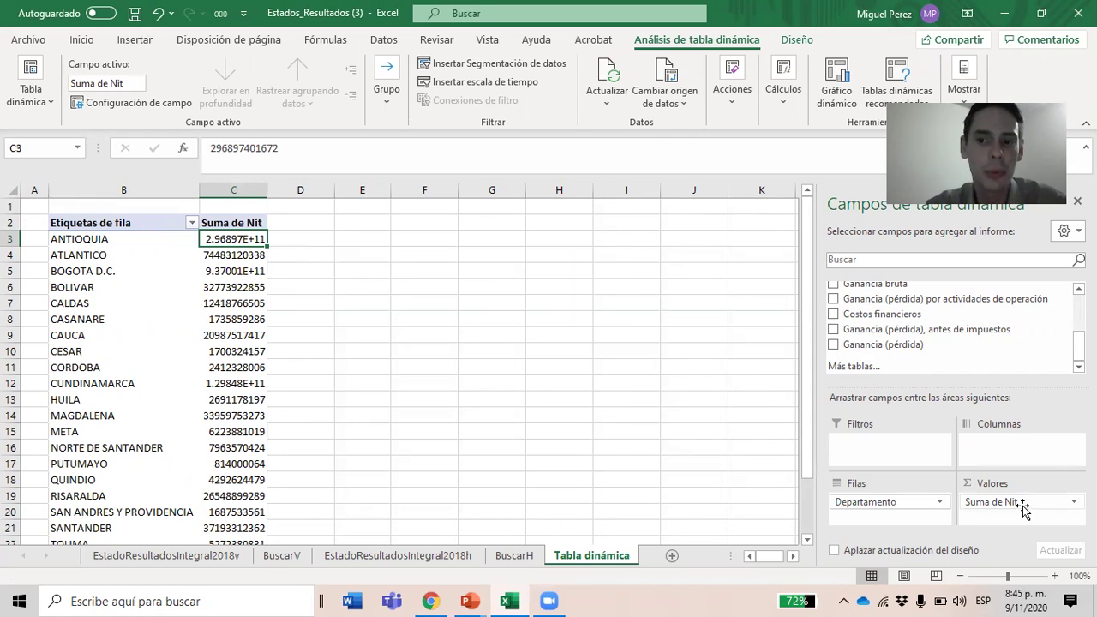
pyautogui.click(1062, 501)
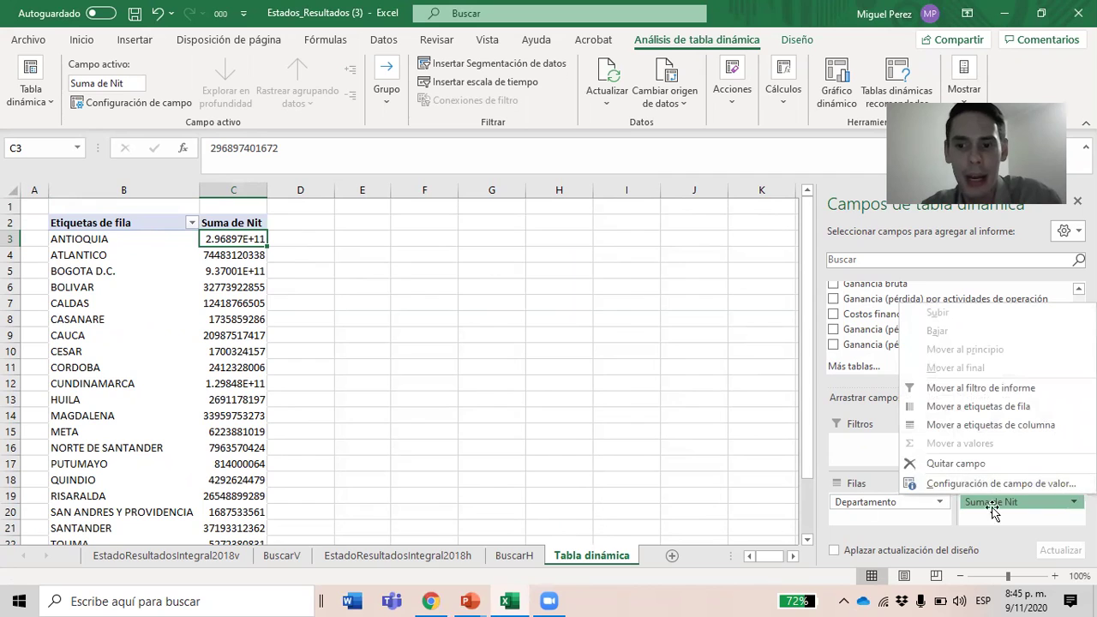
pyautogui.click(225, 269)
pyautogui.moveTo(227, 243); pyautogui.dragTo(225, 368)
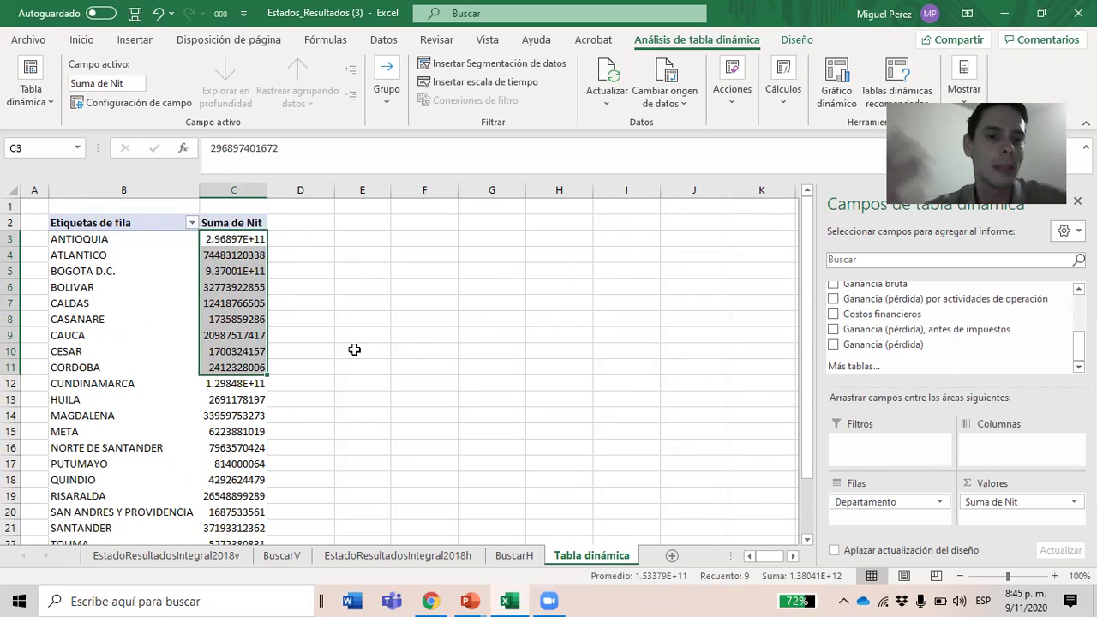
pyautogui.click(241, 234)
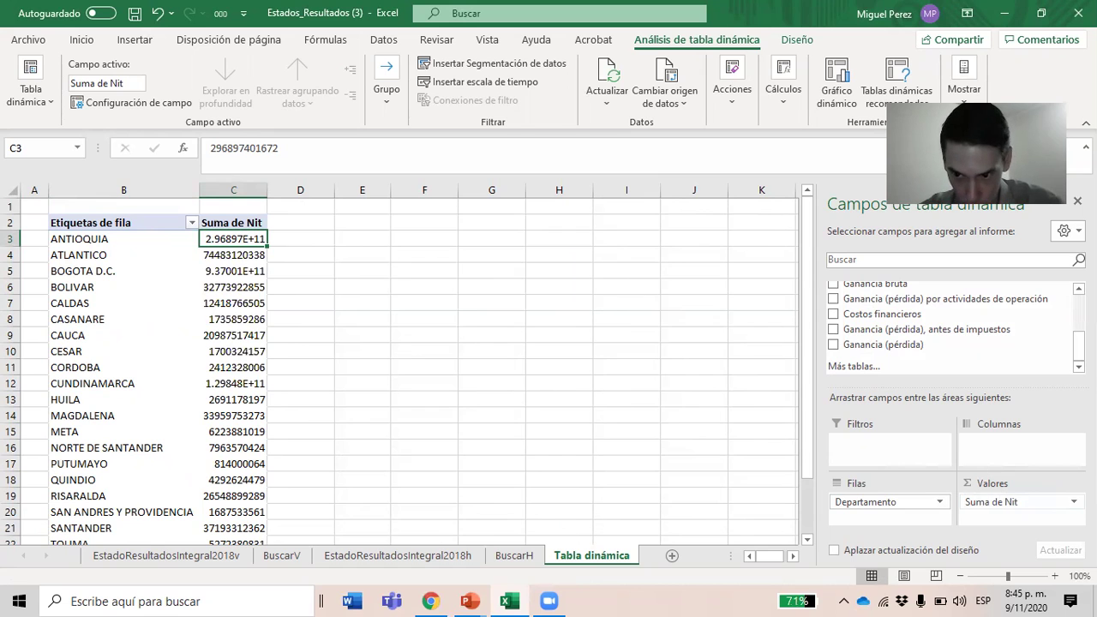
# - Change the Nit value field's summary calculation to Recuento
pyautogui.click(1066, 504)
pyautogui.click(1039, 484)
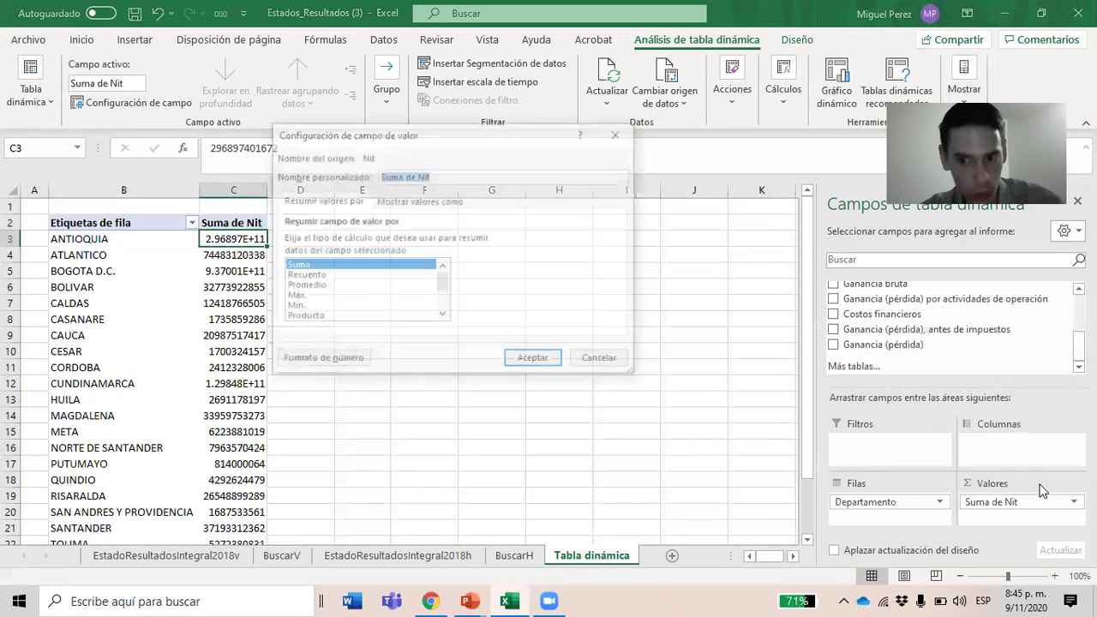
pyautogui.click(305, 276)
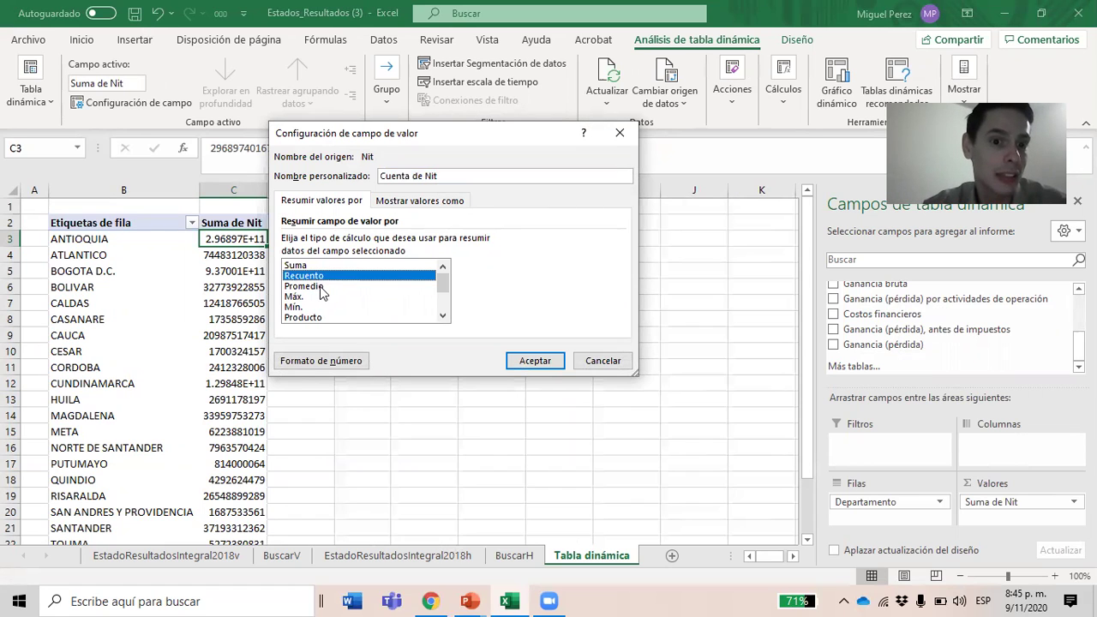
pyautogui.click(322, 287)
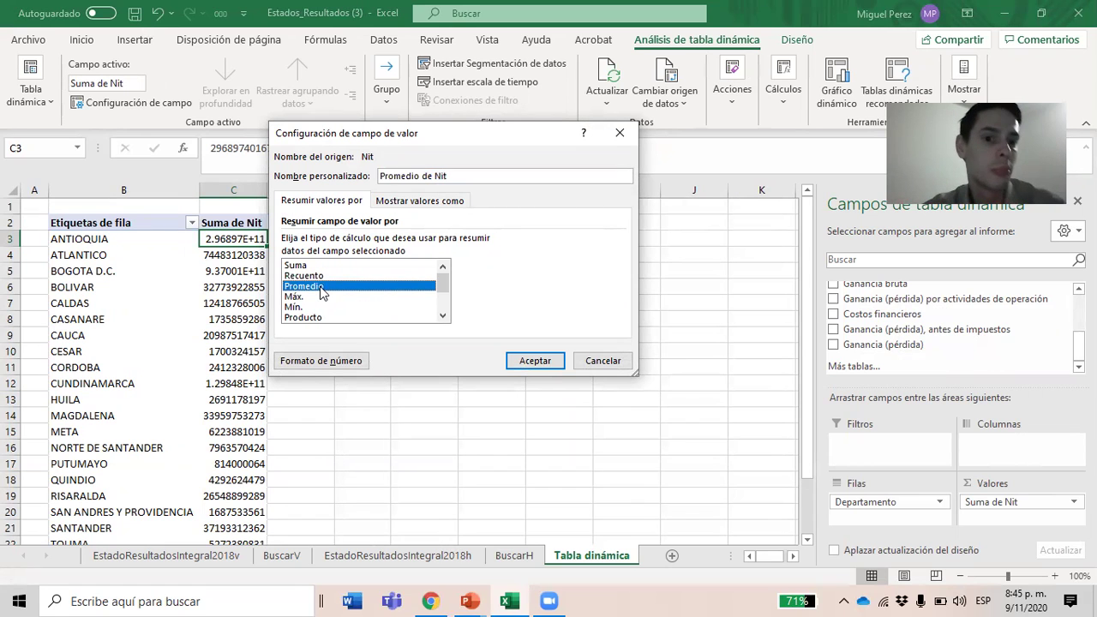
pyautogui.click(316, 298)
pyautogui.click(311, 309)
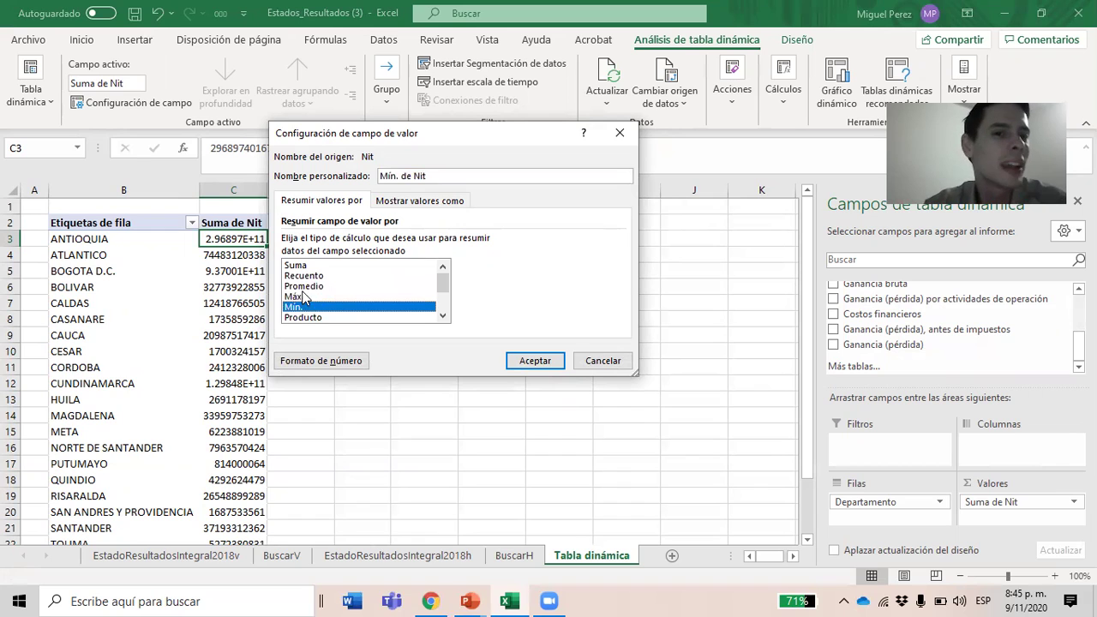
pyautogui.click(303, 276)
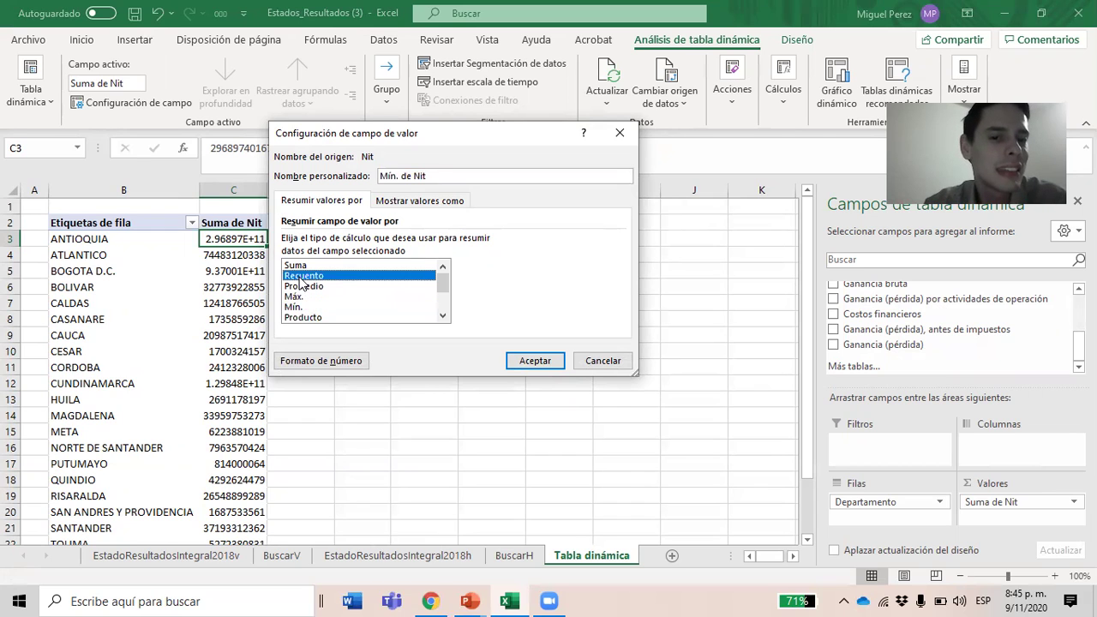
pyautogui.click(533, 360)
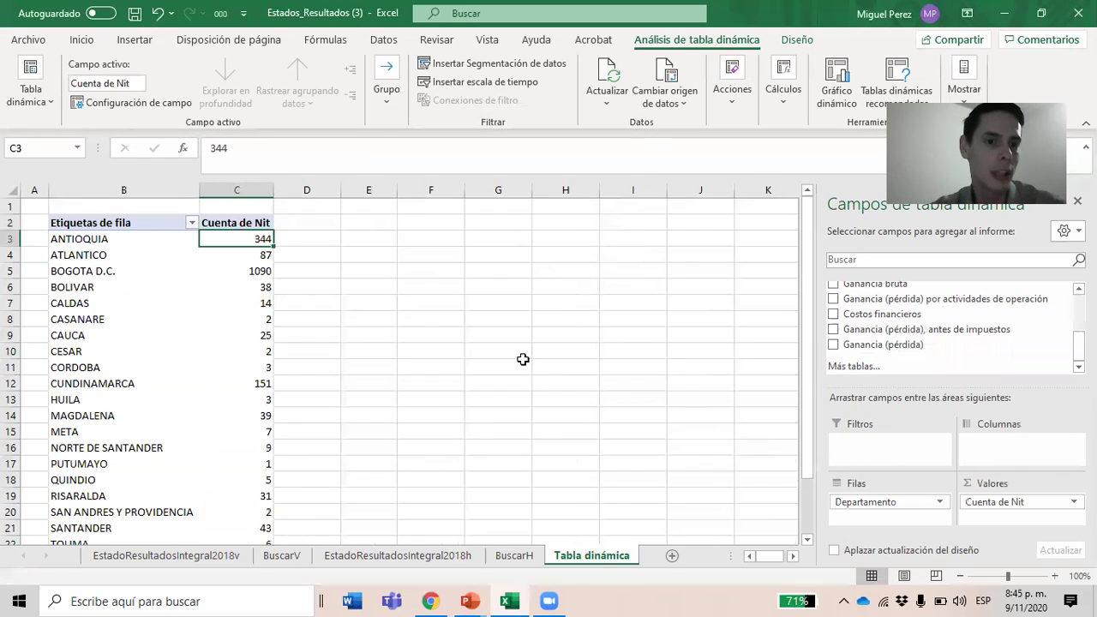
# - Hide the pivot table's field list and show it again
pyautogui.click(115, 241)
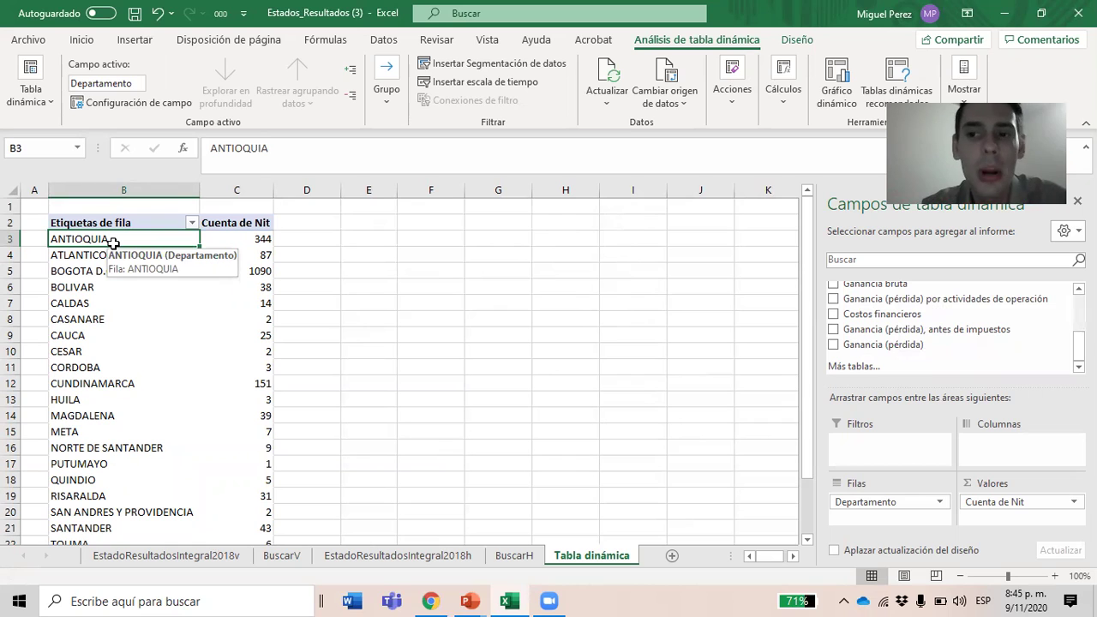
pyautogui.rightClick(226, 299)
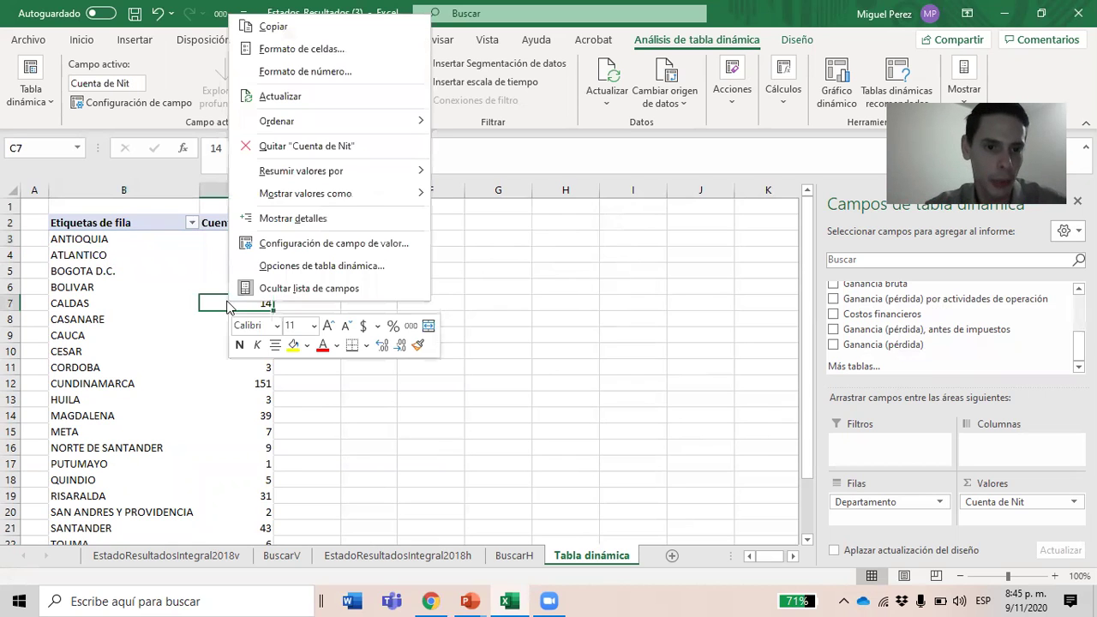
pyautogui.click(268, 291)
pyautogui.click(264, 335)
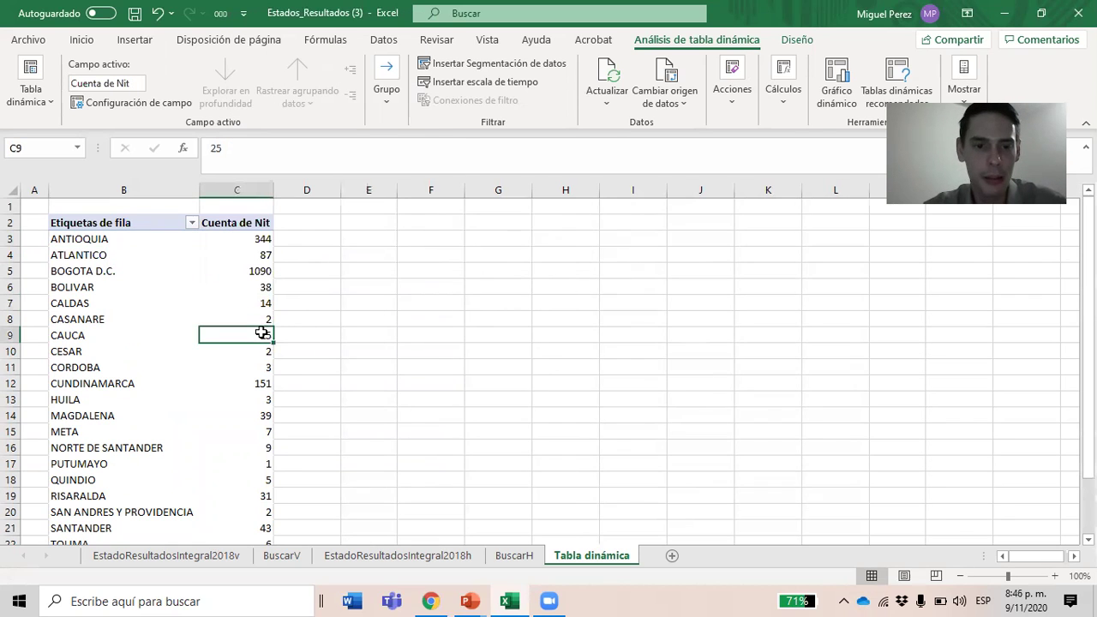
pyautogui.rightClick(262, 336)
pyautogui.click(301, 320)
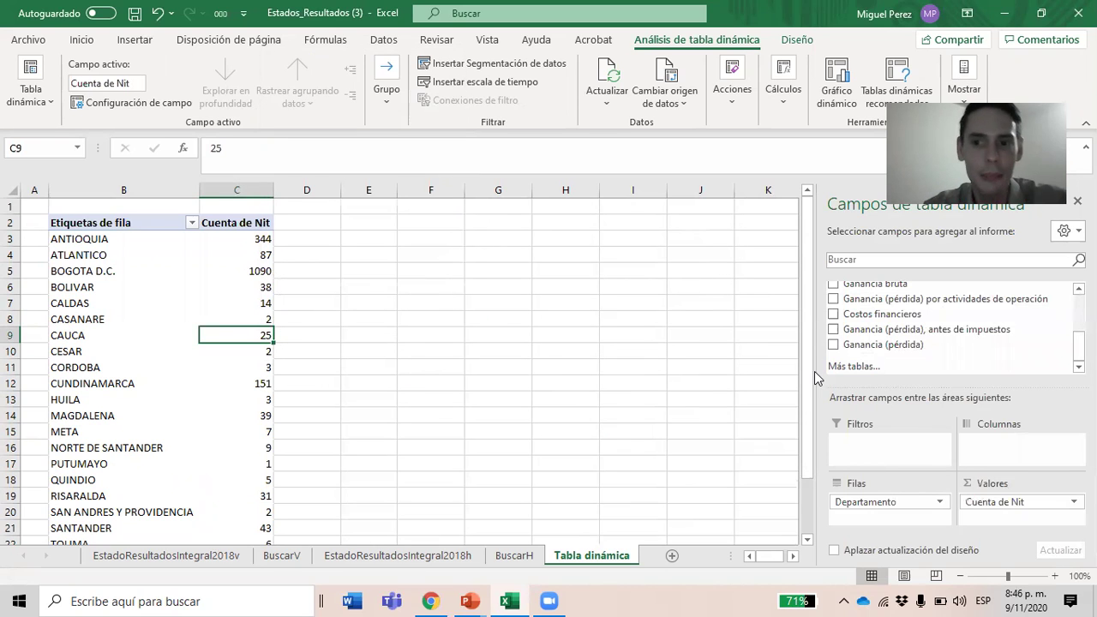
# - Remove the Nit count from the pivot table's values
pyautogui.moveTo(1060, 500); pyautogui.dragTo(864, 341)
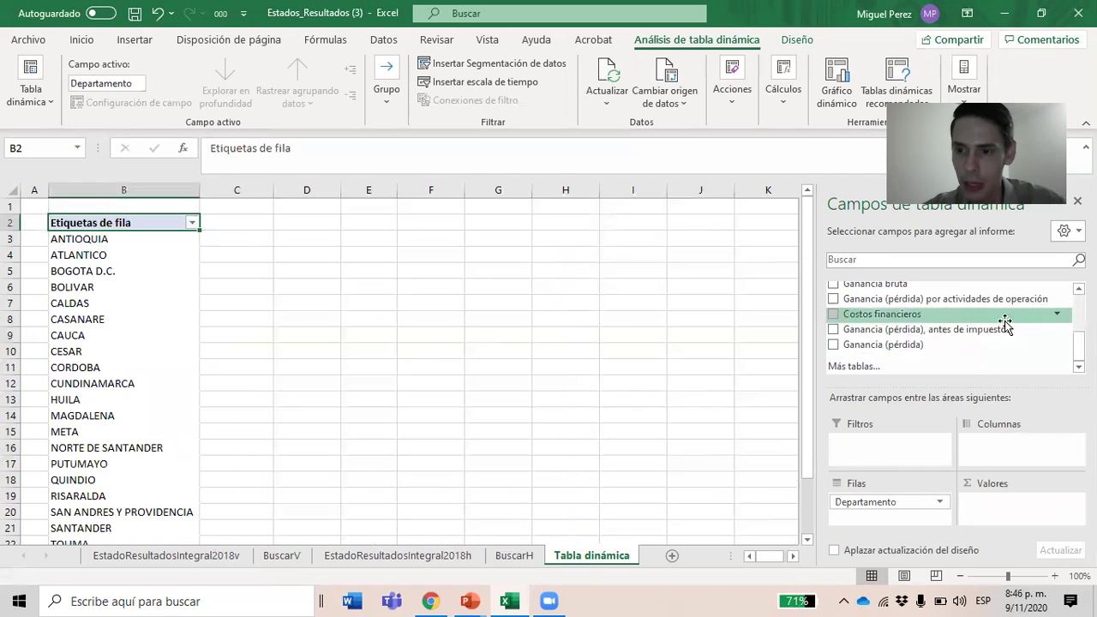
# - Add Ingresos de actividades ordinarias to the pivot table's values and summarize it by Suma
pyautogui.scroll(5, 934, 351)
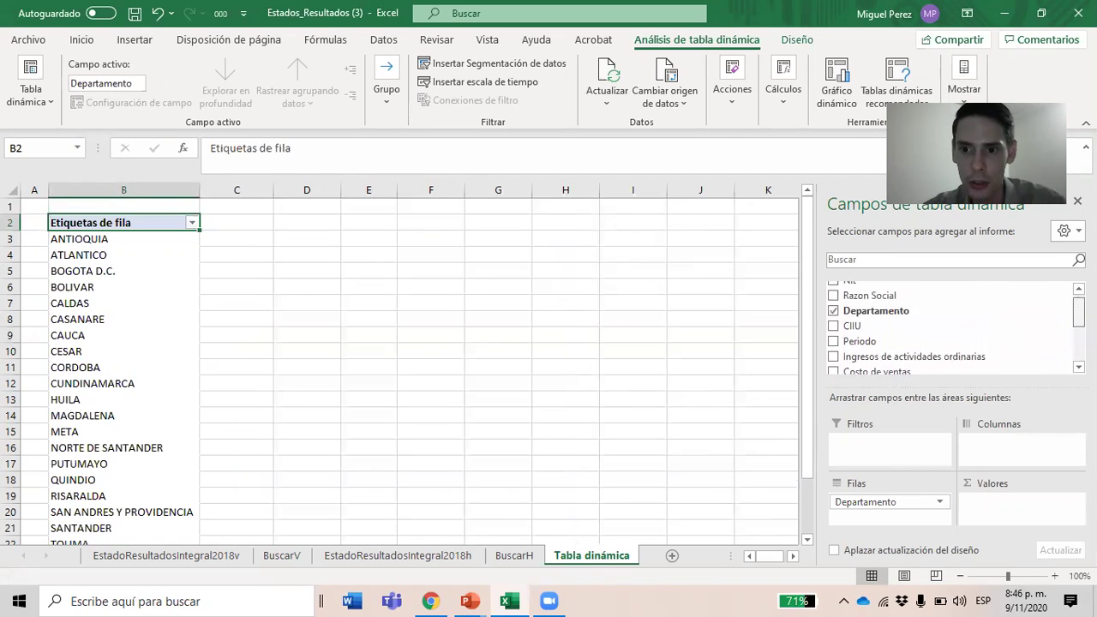
pyautogui.moveTo(921, 364); pyautogui.dragTo(1024, 505)
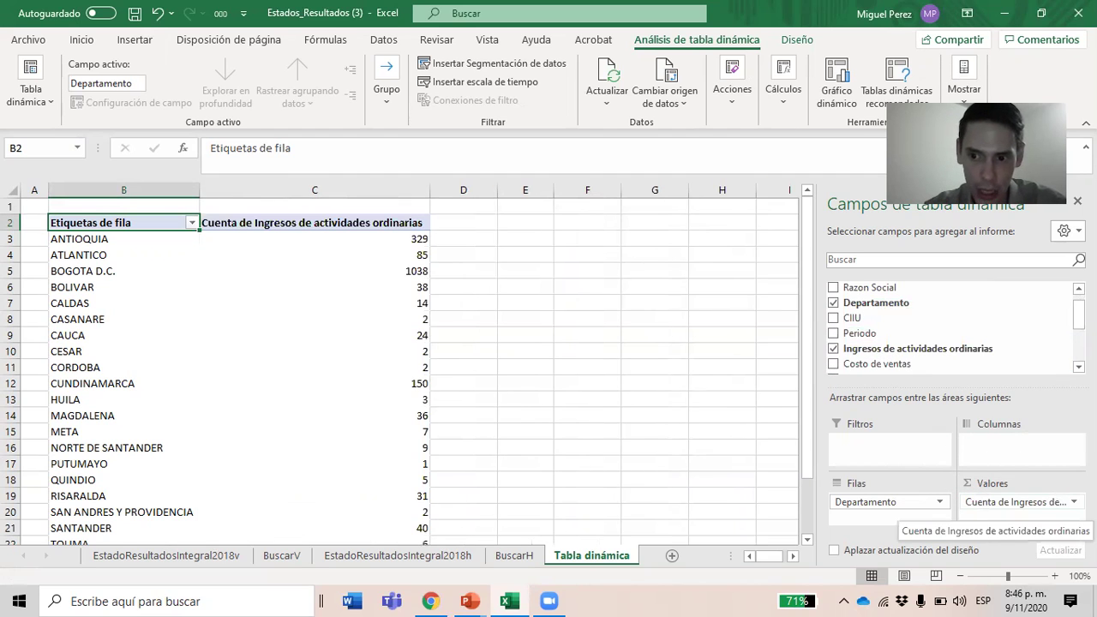
pyautogui.click(1023, 504)
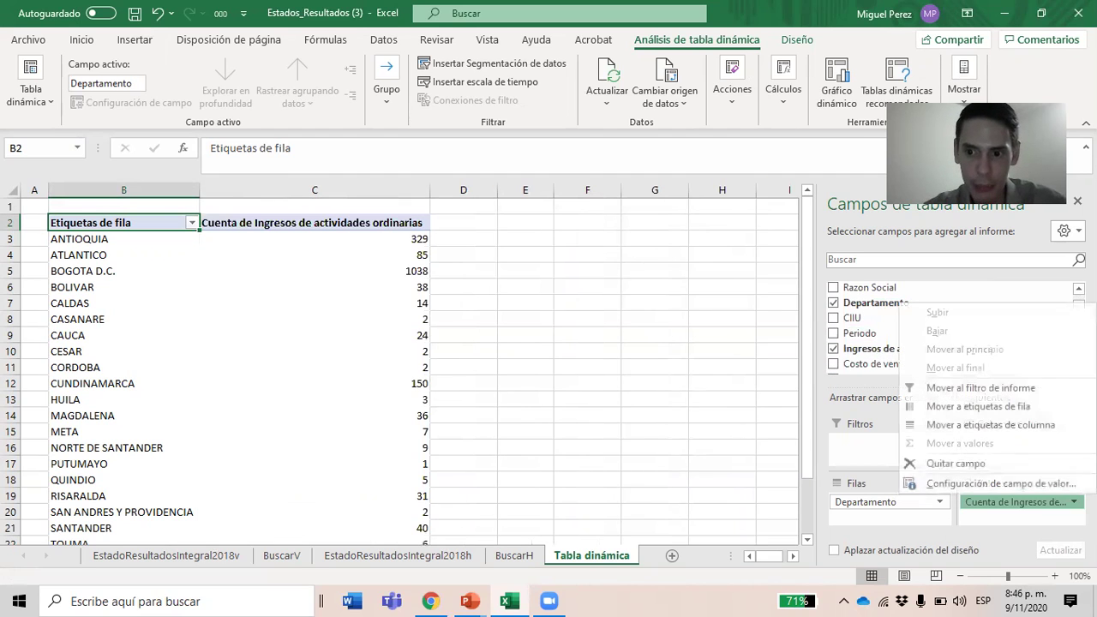
pyautogui.click(989, 484)
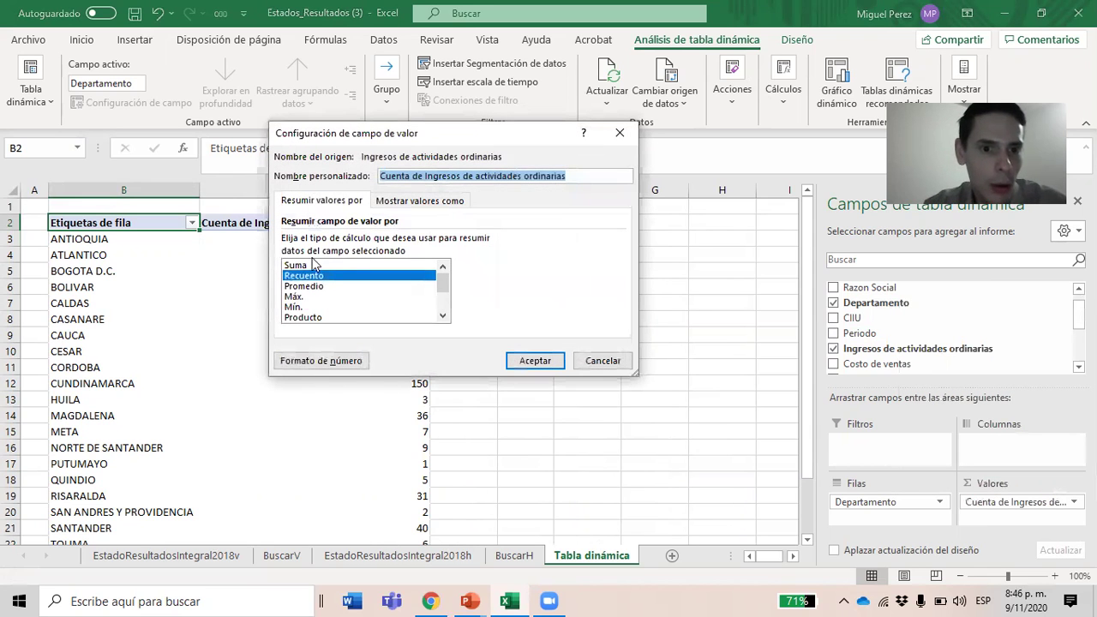
pyautogui.click(314, 265)
pyautogui.click(535, 359)
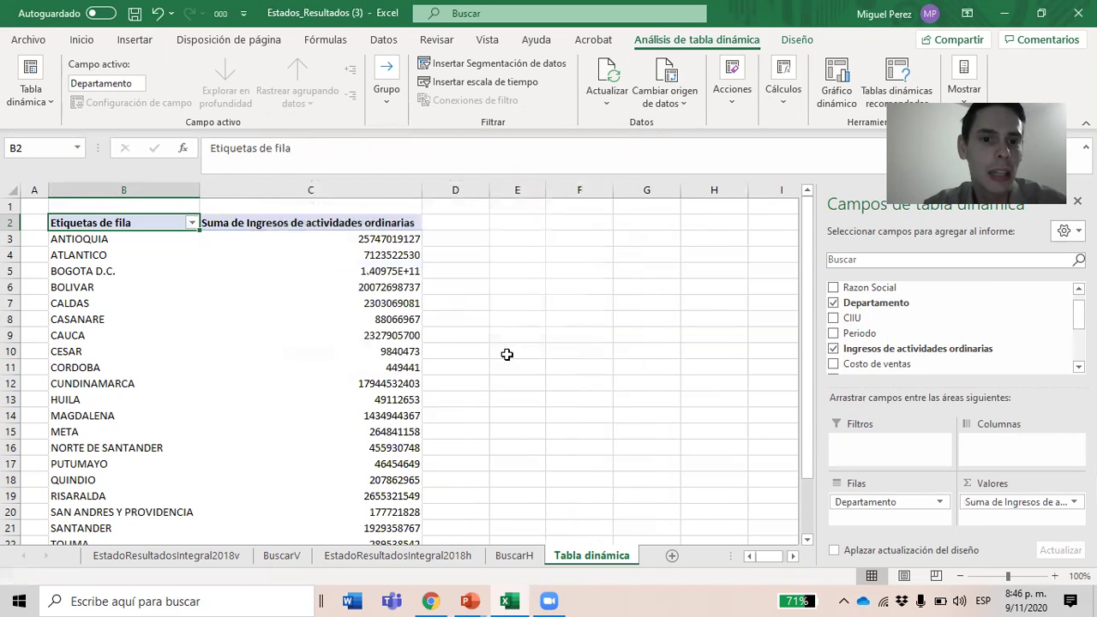
# - Format the pivot table's revenue sums in column C with thousands separators
pyautogui.click(369, 190)
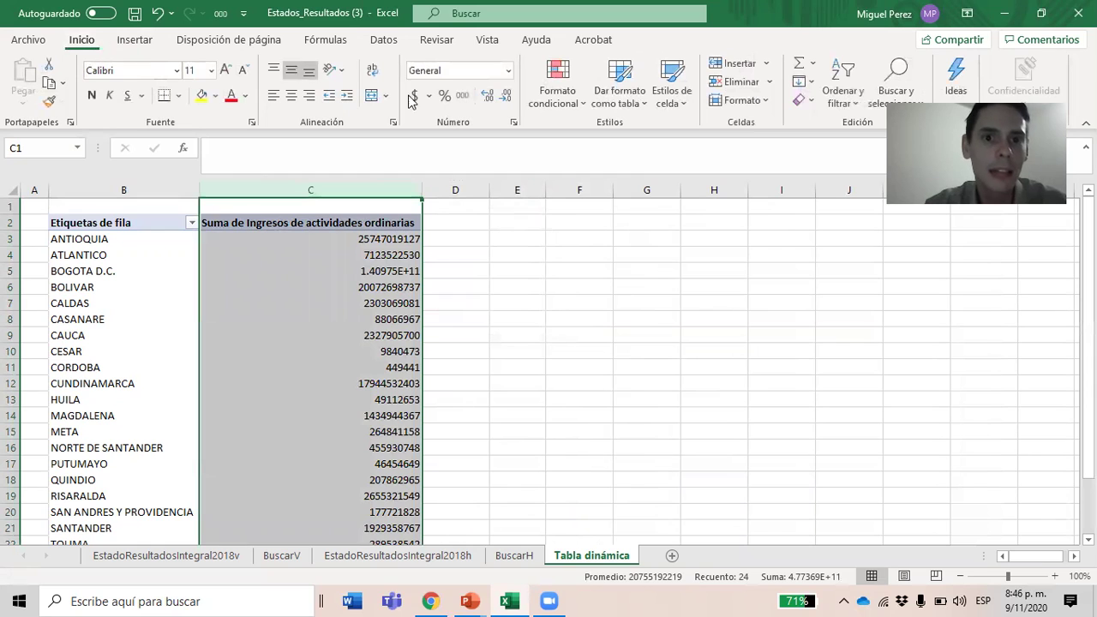
pyautogui.click(461, 95)
pyautogui.click(385, 256)
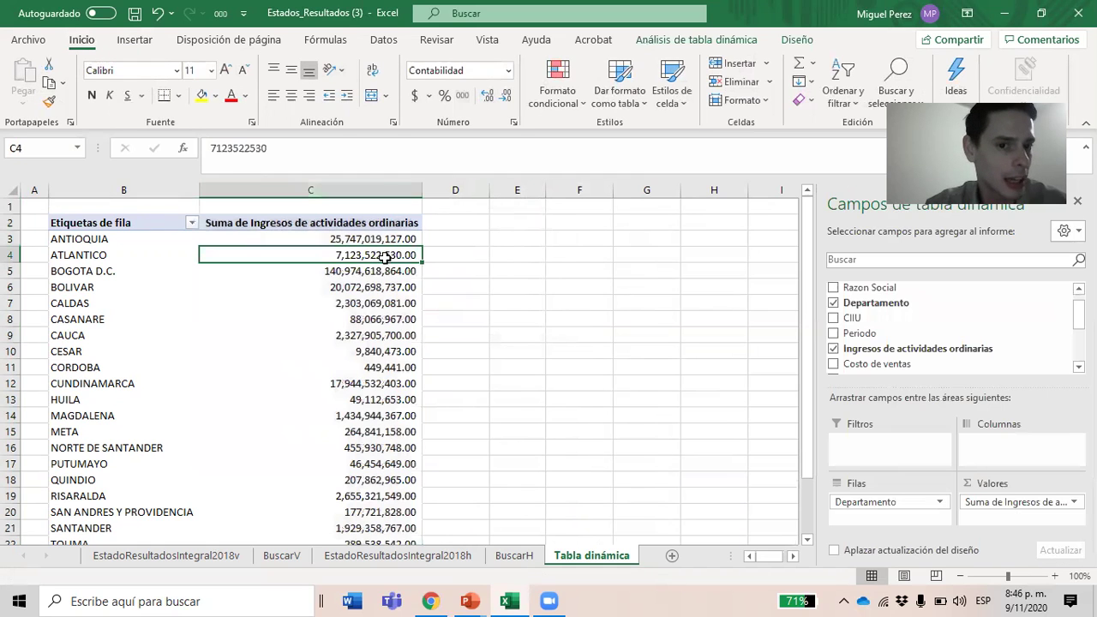
# - Review the summed Ingresos de actividades ordinarias against each department in the pivot table
pyautogui.moveTo(372, 239); pyautogui.dragTo(368, 377)
pyautogui.click(521, 301)
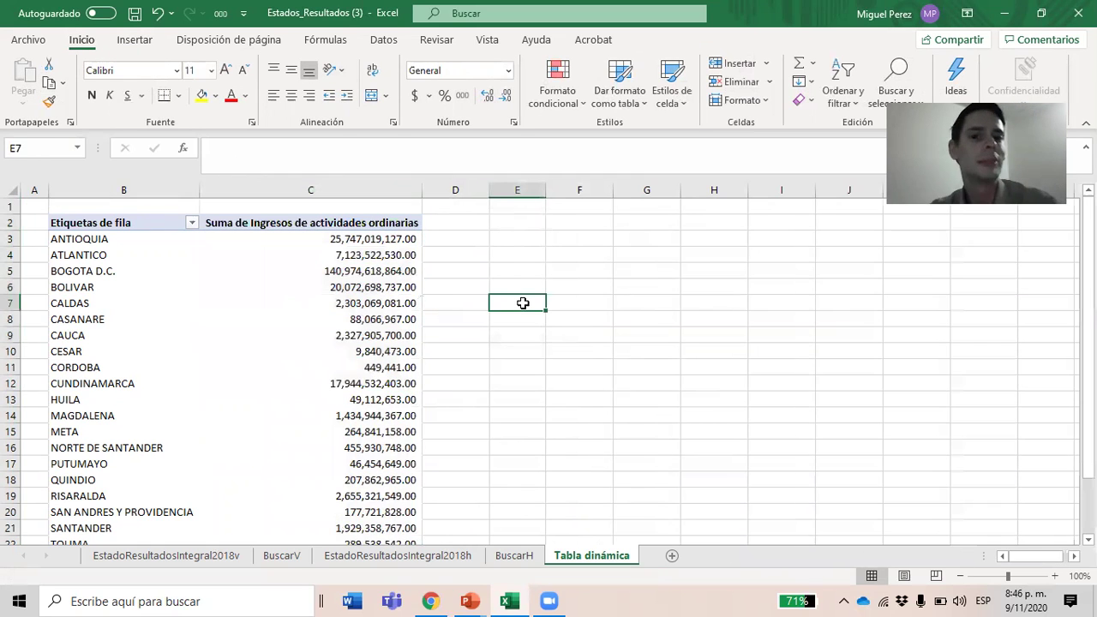
pyautogui.click(323, 318)
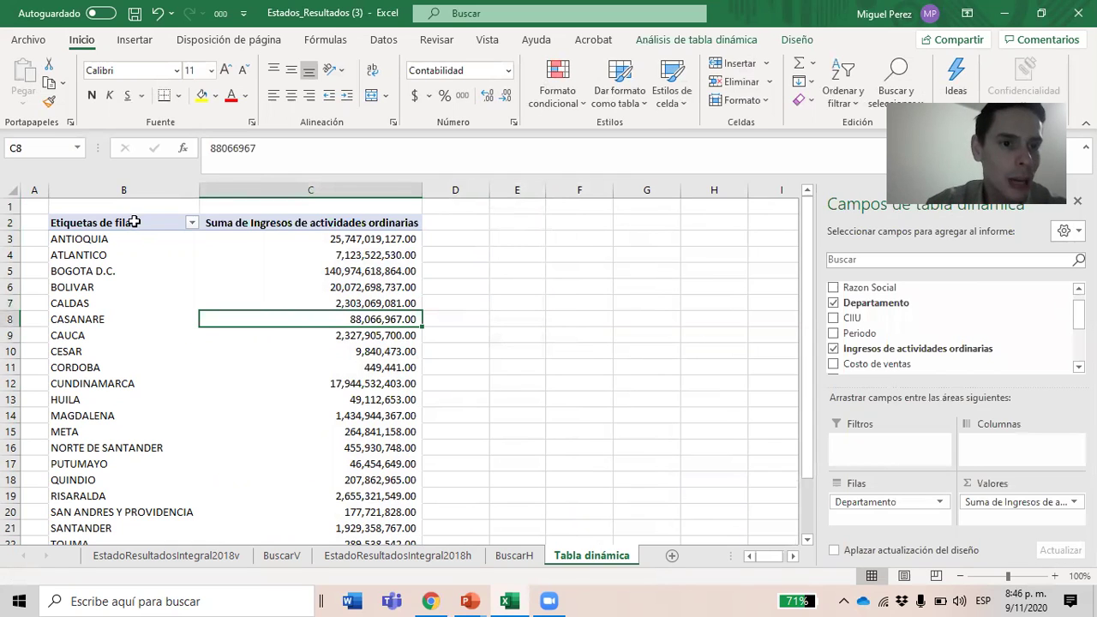
pyautogui.click(137, 187)
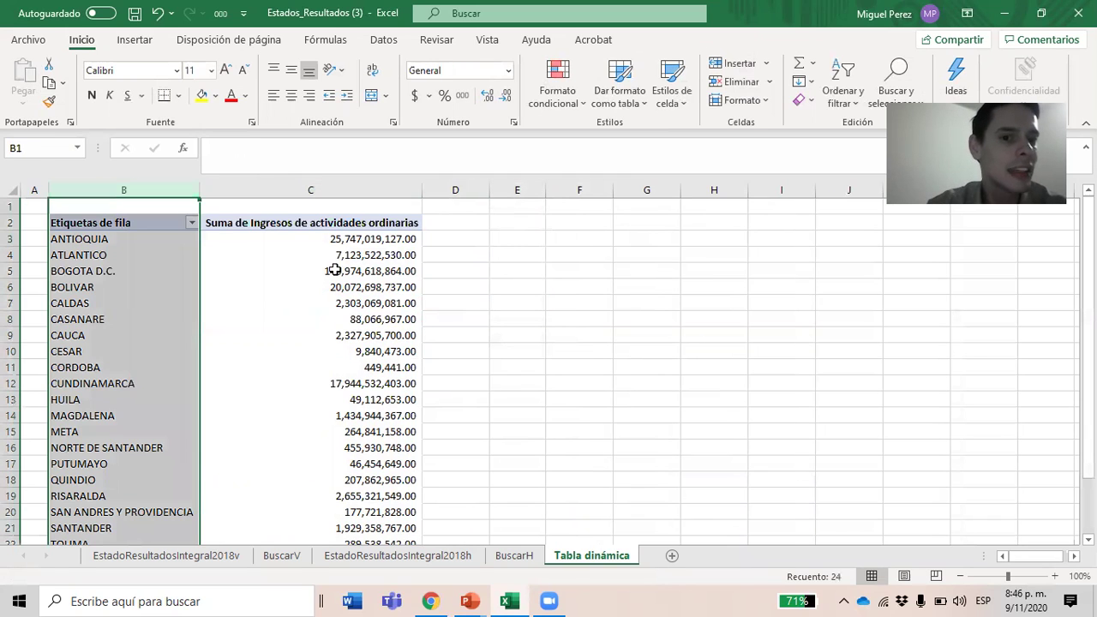
pyautogui.moveTo(391, 287); pyautogui.dragTo(385, 431)
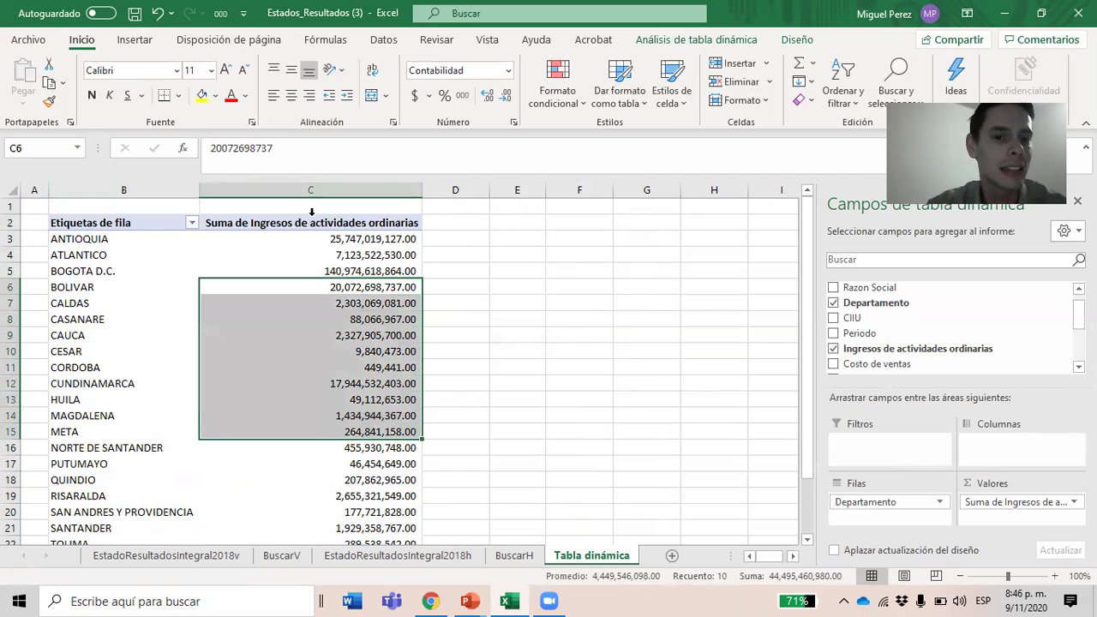
pyautogui.click(312, 221)
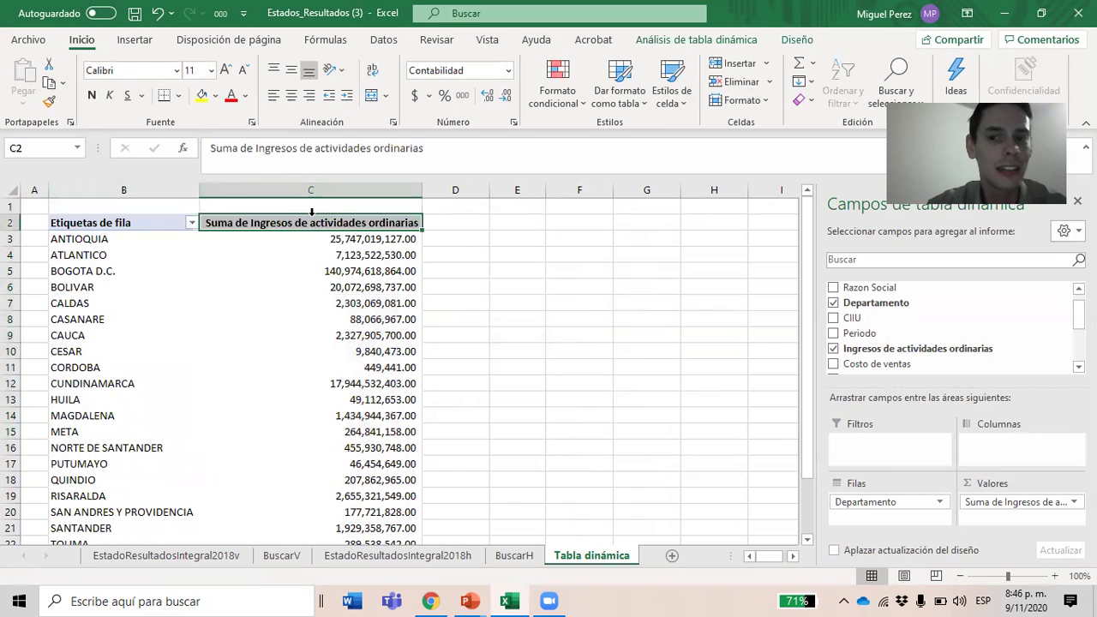
# - Remove Ingresos de actividades ordinarias from the pivot table, keeping only the Departamento rows
pyautogui.click(833, 349)
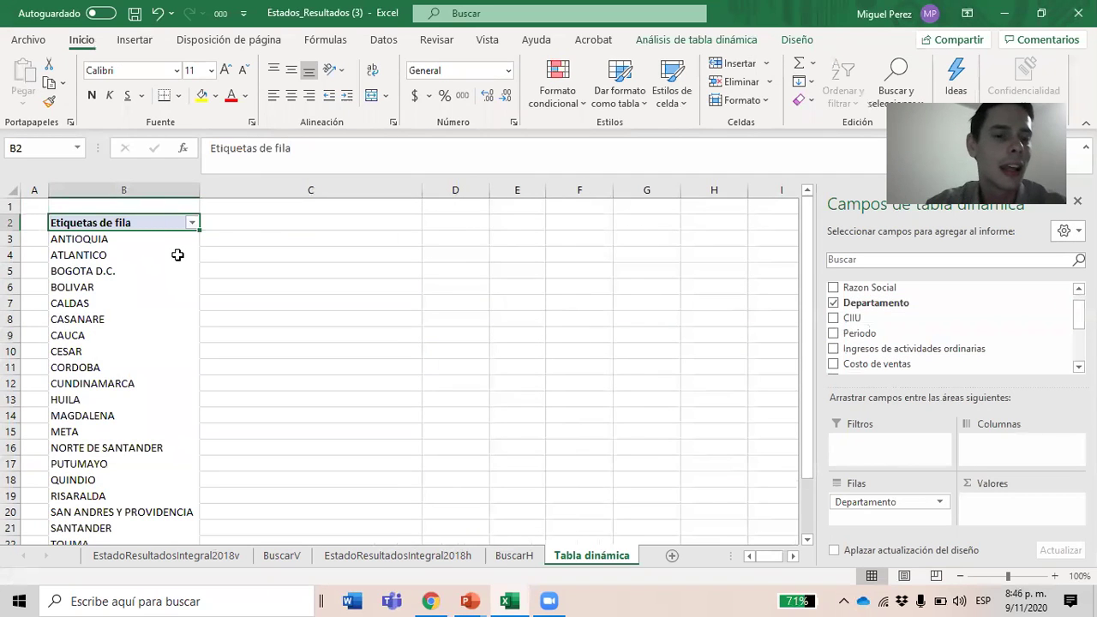
pyautogui.moveTo(163, 255); pyautogui.dragTo(146, 367)
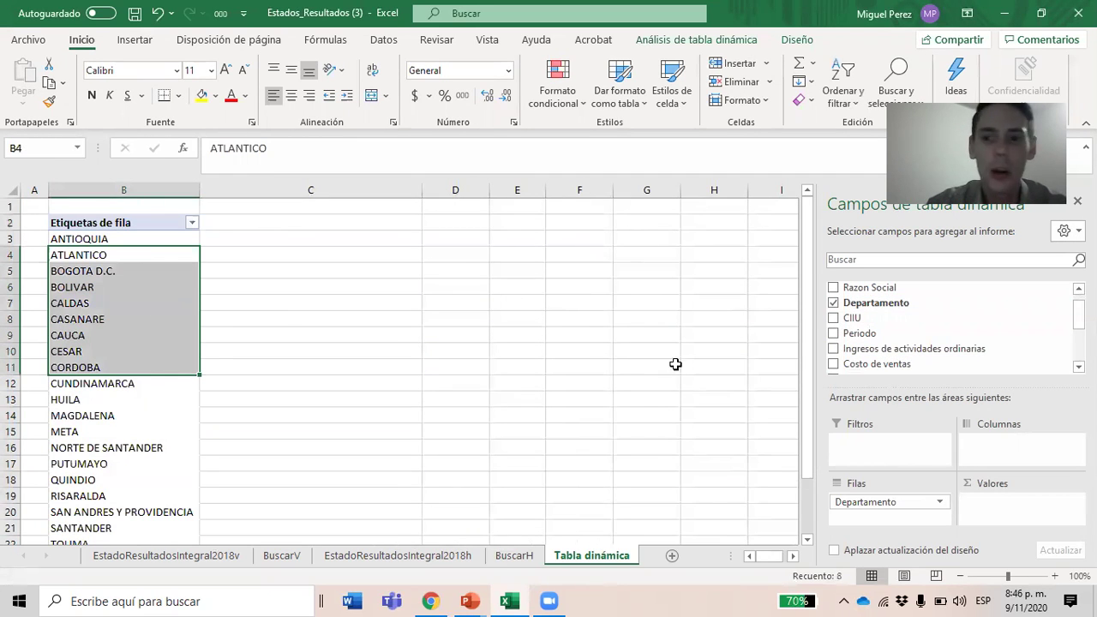
pyautogui.click(146, 260)
pyautogui.click(146, 273)
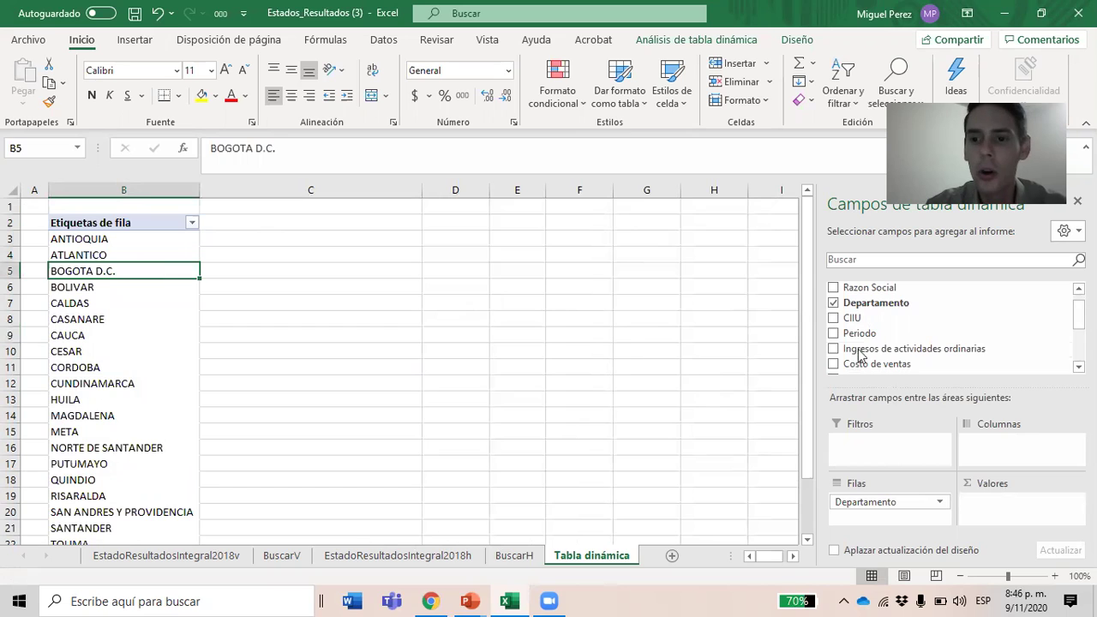
# - Add CIIU to the pivot table's columns and check the resulting code headers
pyautogui.moveTo(849, 319); pyautogui.dragTo(995, 452)
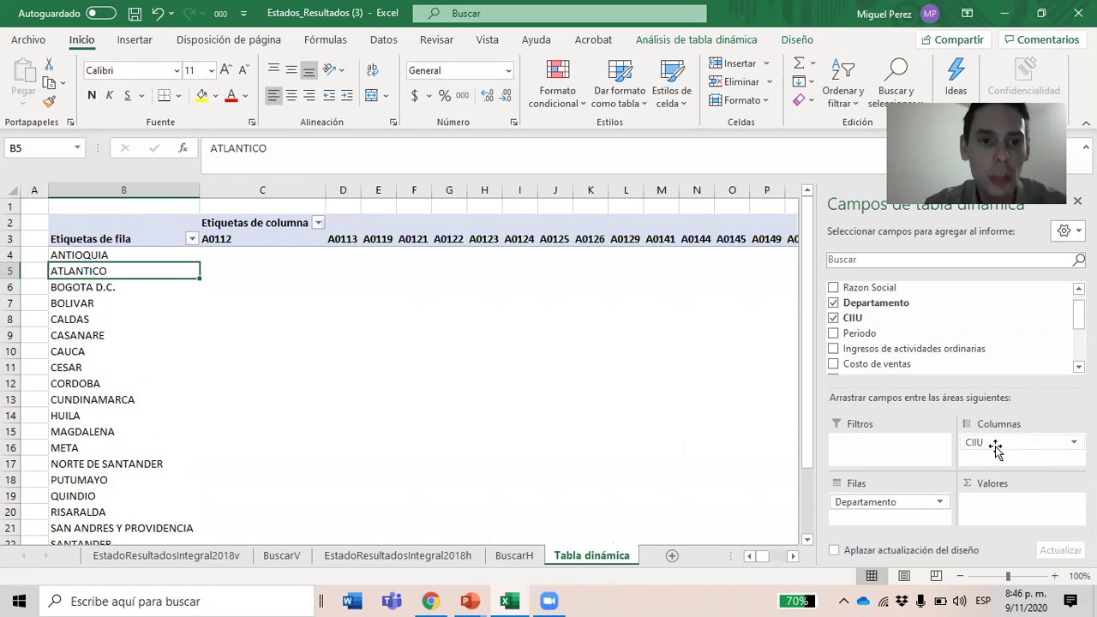
pyautogui.click(231, 239)
pyautogui.click(342, 239)
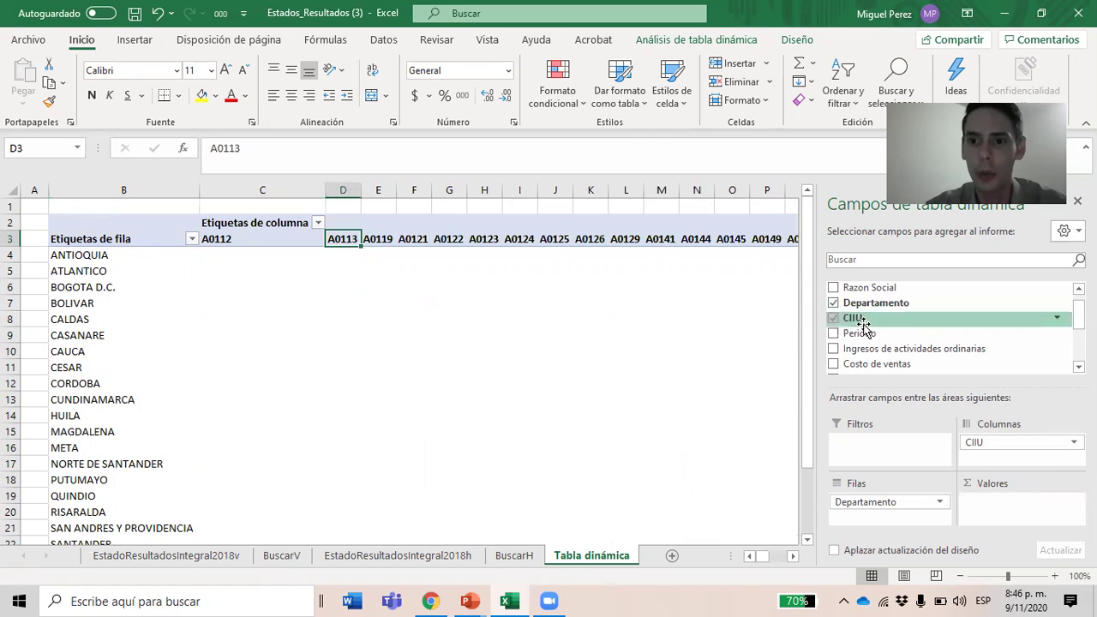
# - Add Nit to the pivot table's values for each Departamento and CIIU combination
pyautogui.scroll(-5, 951, 338)
pyautogui.scroll(5, 950, 340)
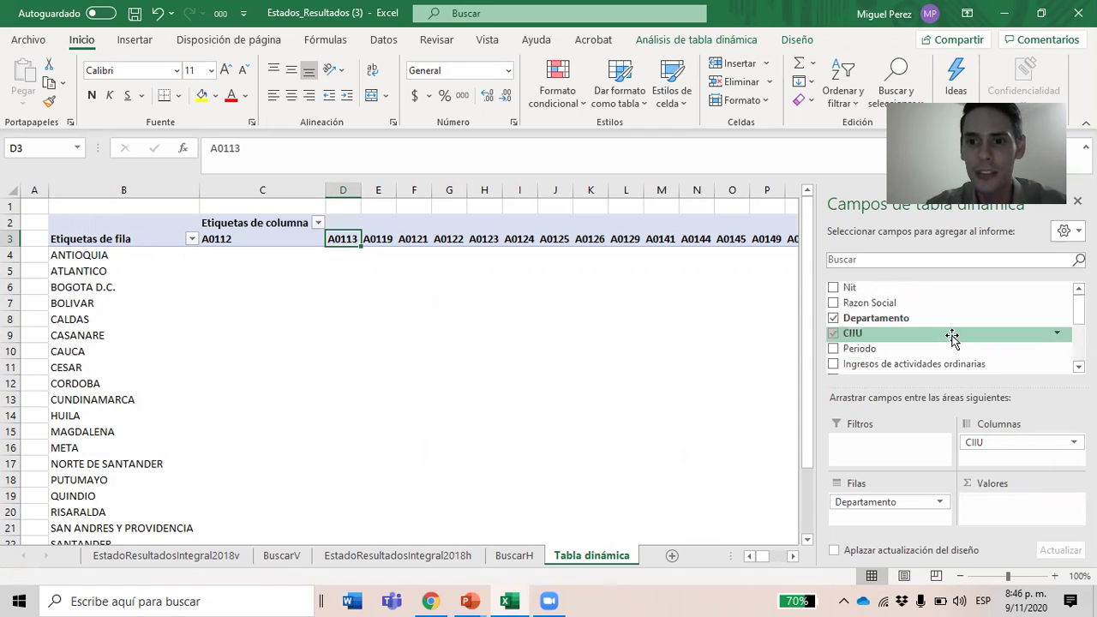
pyautogui.click(835, 289)
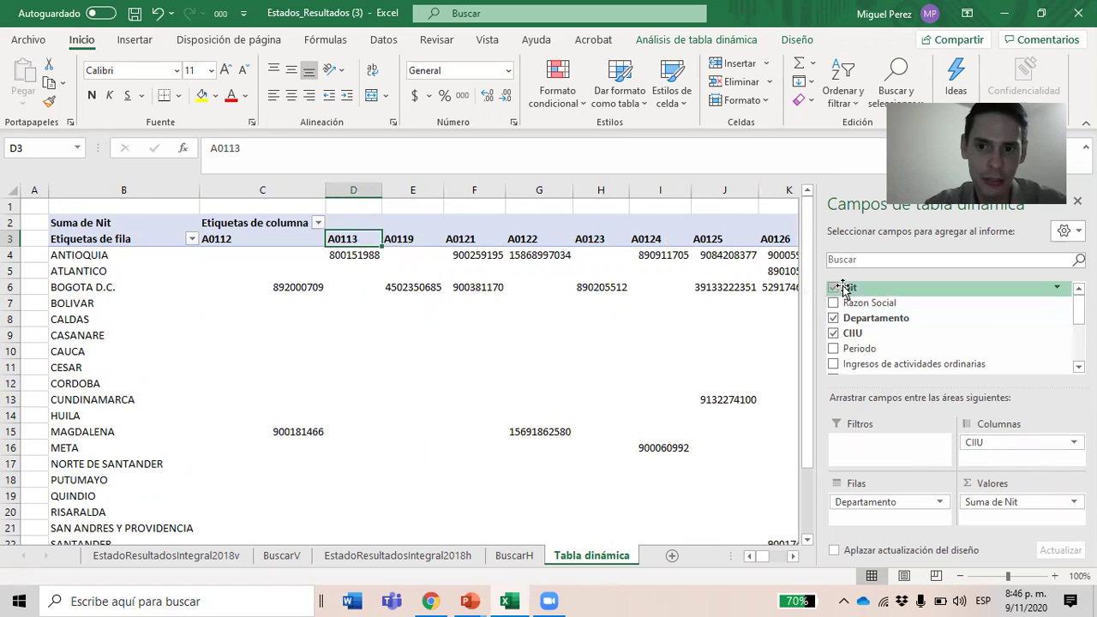
pyautogui.click(835, 289)
pyautogui.moveTo(840, 291); pyautogui.dragTo(994, 509)
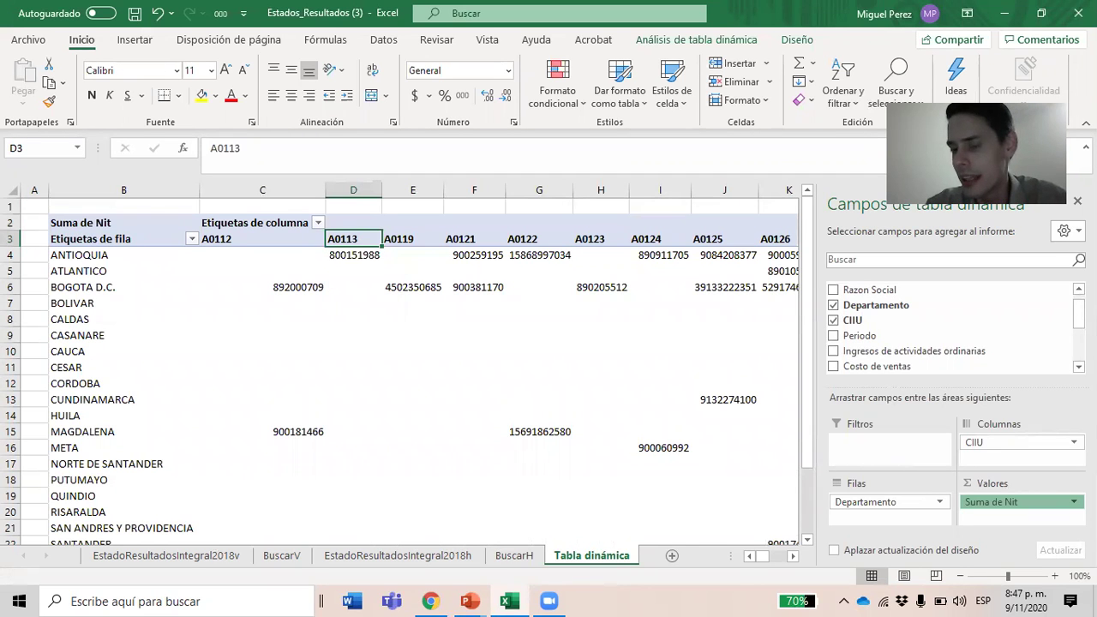
# - Change the Nit values in the Departamento by CIIU table to be summarized by Recuento
pyautogui.click(1067, 504)
pyautogui.click(1037, 485)
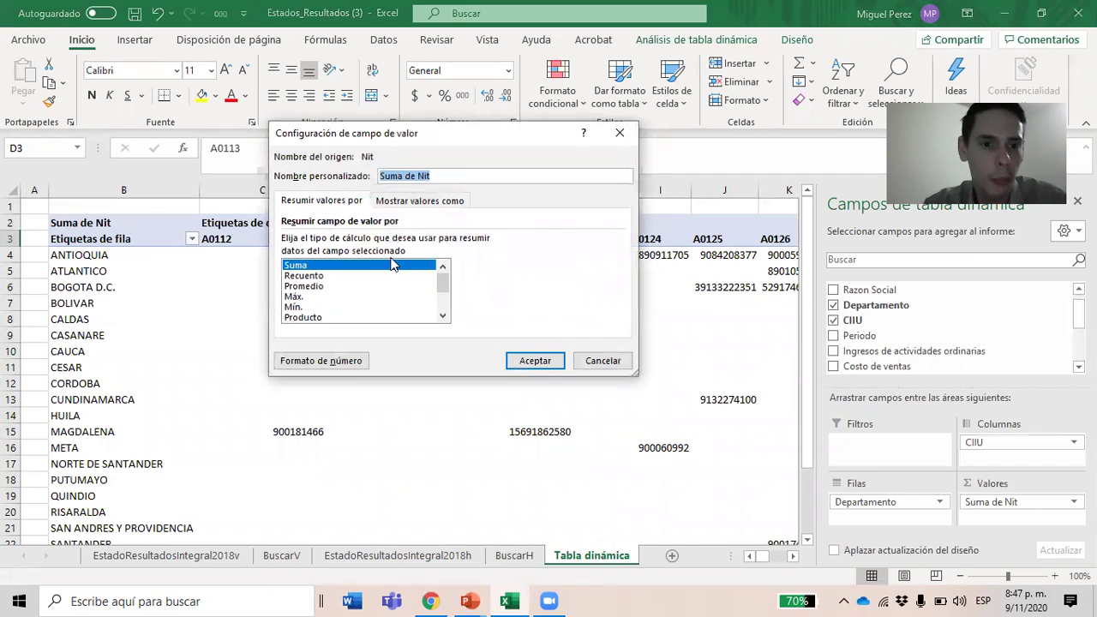
pyautogui.click(312, 277)
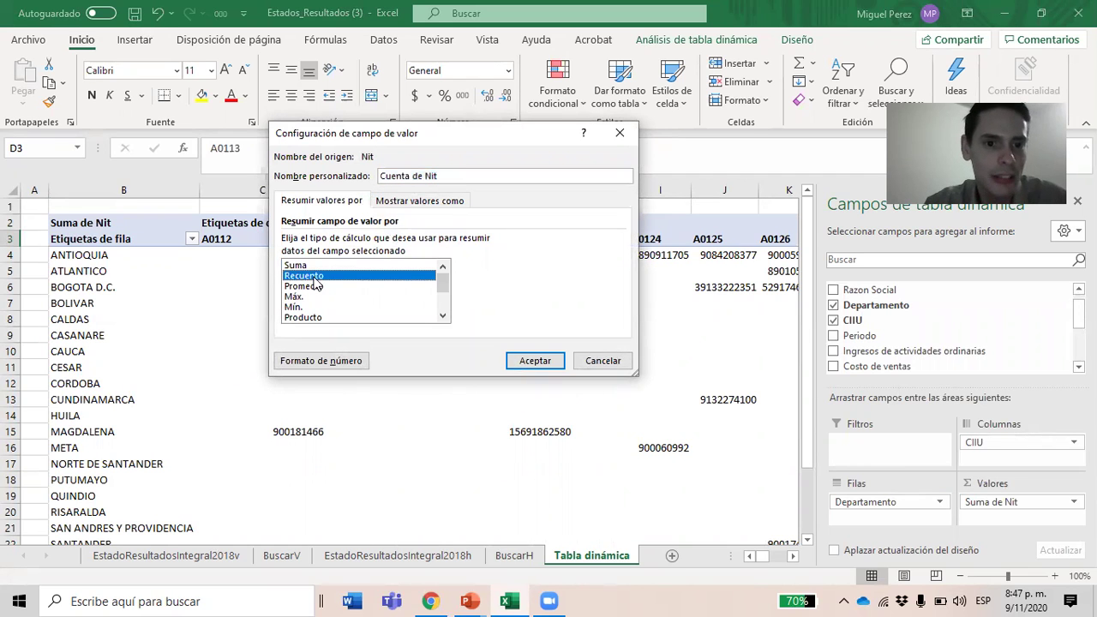
pyautogui.click(537, 362)
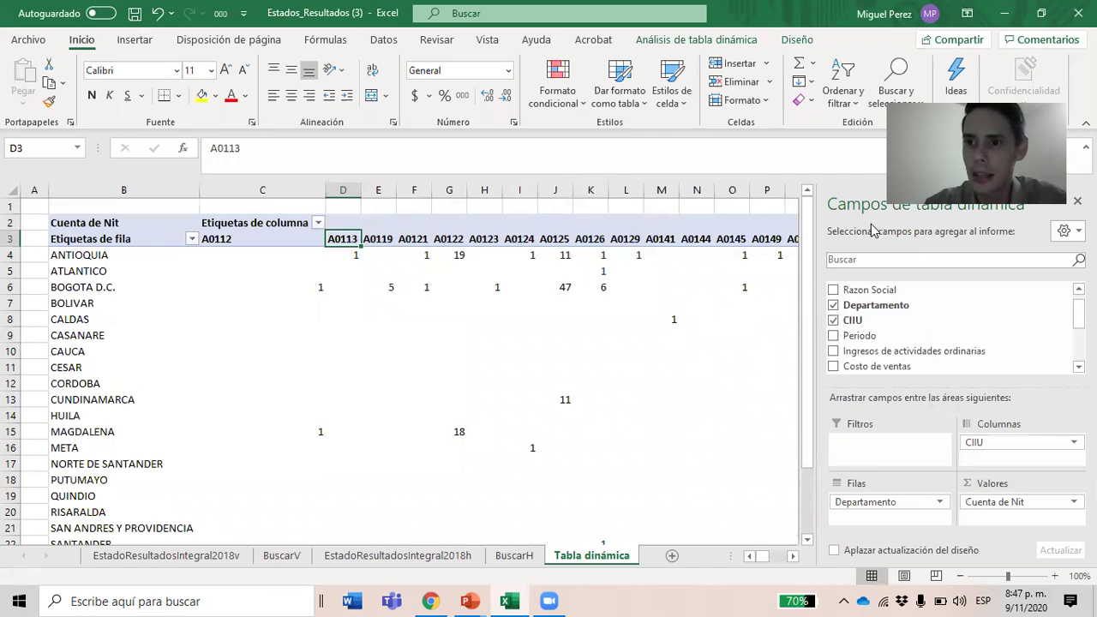
# - Hide the pivot table's field list and examine the Nit counts along the ANTIOQUIA row across the CIIU columns
pyautogui.click(1077, 200)
pyautogui.click(89, 263)
pyautogui.click(90, 256)
pyautogui.press('Right')
pyautogui.press('Right')
pyautogui.press('Up')
pyautogui.press('Down')
pyautogui.press('Right')
pyautogui.press('Right')
pyautogui.press('Up')
pyautogui.press('Down')
pyautogui.press('Right')
pyautogui.press('Up')
pyautogui.press('Down')
pyautogui.press('Right')
pyautogui.press('Right')
pyautogui.press('Right')
pyautogui.press('Right')
pyautogui.press('Right')
pyautogui.press('Right')
pyautogui.press('Right')
pyautogui.press('Right')
pyautogui.press('Right')
pyautogui.press('Right')
pyautogui.press('Right')
pyautogui.press('Right')
pyautogui.press('Right')
pyautogui.press('Right')
pyautogui.press('Right')
pyautogui.press('Right')
pyautogui.press('Right')
pyautogui.press('Right')
pyautogui.press('Right')
pyautogui.press('Right')
pyautogui.press('Right')
pyautogui.press('Right')
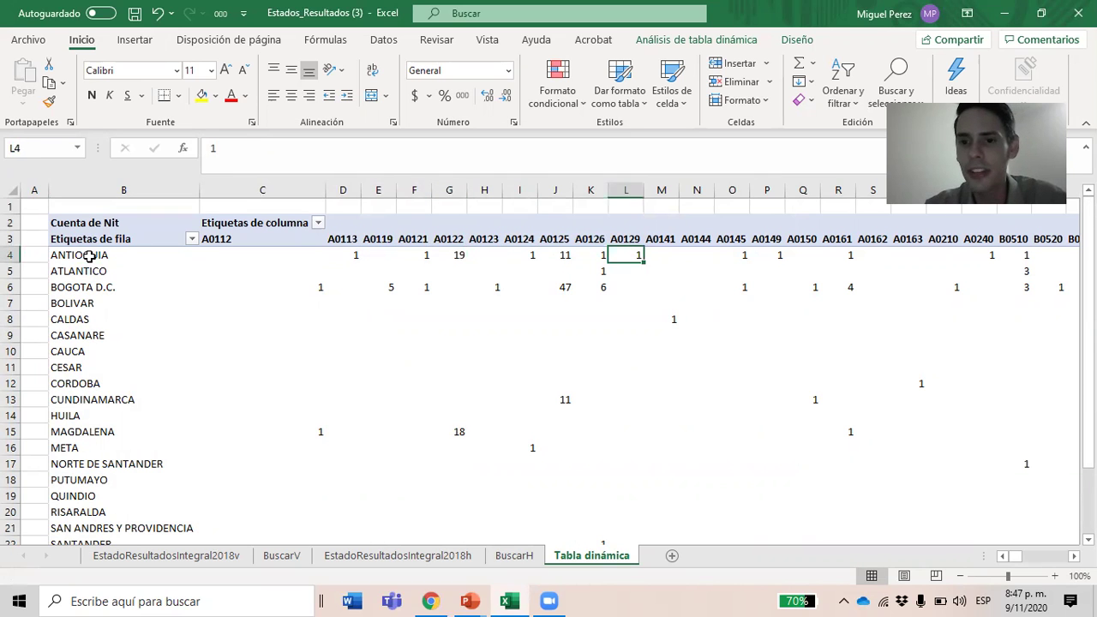
pyautogui.press('Right')
pyautogui.press('Right')
pyautogui.press('Right')
pyautogui.press('Right')
pyautogui.press('Right')
pyautogui.press('Right')
pyautogui.press('Right')
pyautogui.press('Right')
pyautogui.press('Right')
pyautogui.press('Right')
pyautogui.press('Right')
pyautogui.press('Right')
pyautogui.press('Right')
pyautogui.press('Right')
pyautogui.press('Right')
pyautogui.press('Right')
pyautogui.press('Right')
pyautogui.press('Right')
pyautogui.press('Right')
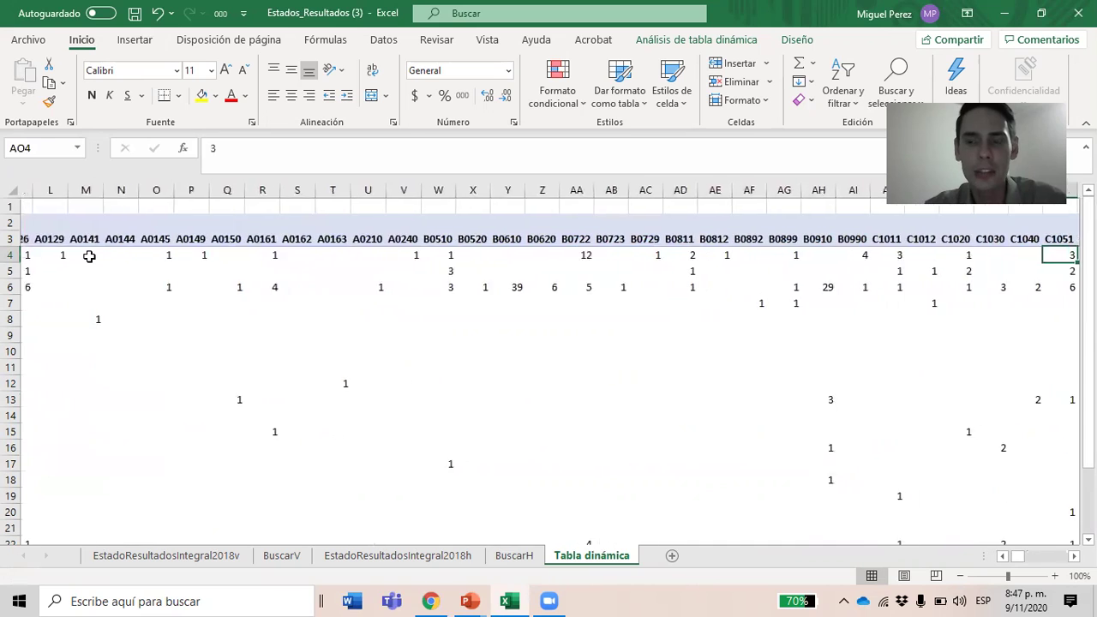
pyautogui.press('Right')
pyautogui.press('Right')
pyautogui.press('Right')
pyautogui.press('Right')
pyautogui.press('Right')
pyautogui.press('Right')
pyautogui.press('Right')
pyautogui.press('Right')
pyautogui.press('Right')
pyautogui.press('Right')
pyautogui.press('Right')
pyautogui.press('Right')
pyautogui.press('Right')
pyautogui.press('Right')
pyautogui.press('Right')
pyautogui.press('Right')
pyautogui.press('Right')
pyautogui.press('Right')
pyautogui.press('Right')
pyautogui.press('Right')
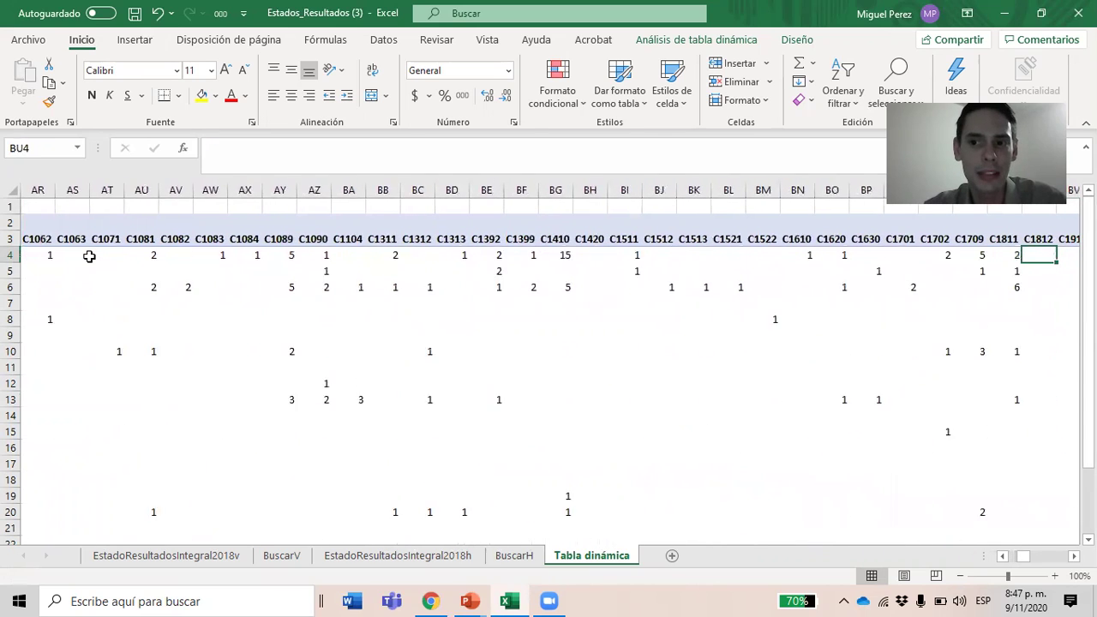
# - Go to the end of the CIIU columns and select all the CIIU code headers to count them
pyautogui.hotkey('ctrl', 'Right')
pyautogui.hotkey('ctrl', 'Right')
pyautogui.hotkey('ctrl', 'Right')
pyautogui.hotkey('ctrl', 'Right')
pyautogui.hotkey('ctrl', 'Right')
pyautogui.hotkey('ctrl', 'Right')
pyautogui.hotkey('ctrl', 'Right')
pyautogui.hotkey('ctrl', 'Right')
pyautogui.hotkey('ctrl', 'Right')
pyautogui.hotkey('ctrl', 'Right')
pyautogui.hotkey('ctrl', 'Right')
pyautogui.hotkey('ctrl', 'Right')
pyautogui.hotkey('ctrl', 'Right')
pyautogui.hotkey('ctrl', 'Right')
pyautogui.hotkey('ctrl', 'Right')
pyautogui.hotkey('ctrl', 'Right')
pyautogui.hotkey('ctrl', 'Right')
pyautogui.hotkey('ctrl', 'Right')
pyautogui.hotkey('ctrl', 'Right')
pyautogui.hotkey('ctrl', 'Right')
pyautogui.press('Up')
pyautogui.hotkey('ctrl', 'Right')
pyautogui.press('Left')
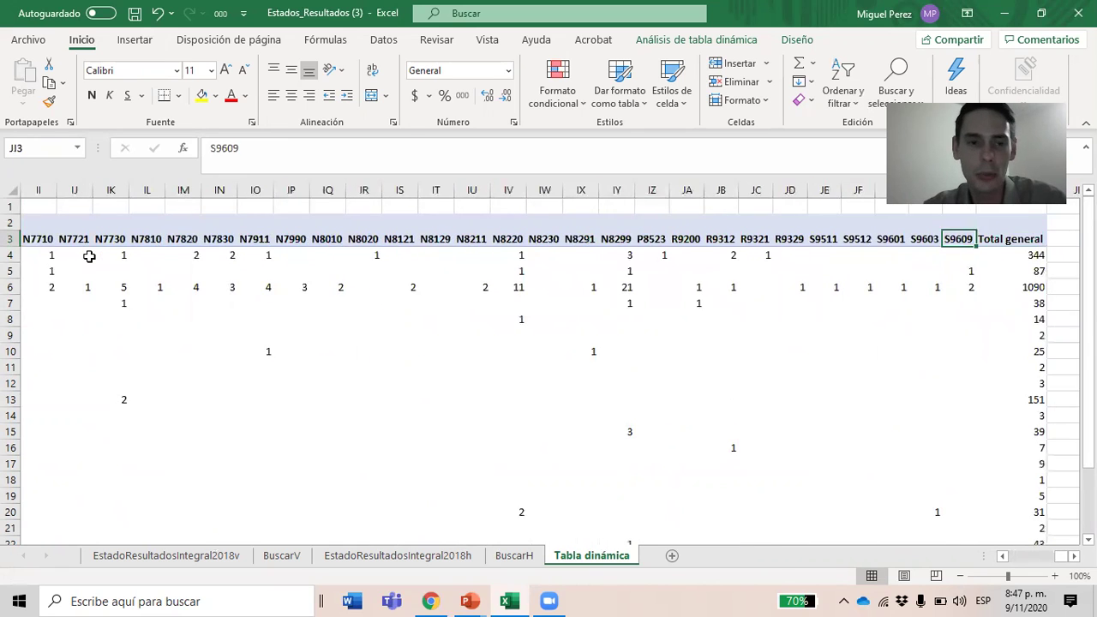
pyautogui.hotkey('ctrl', 'shift', 'Left')
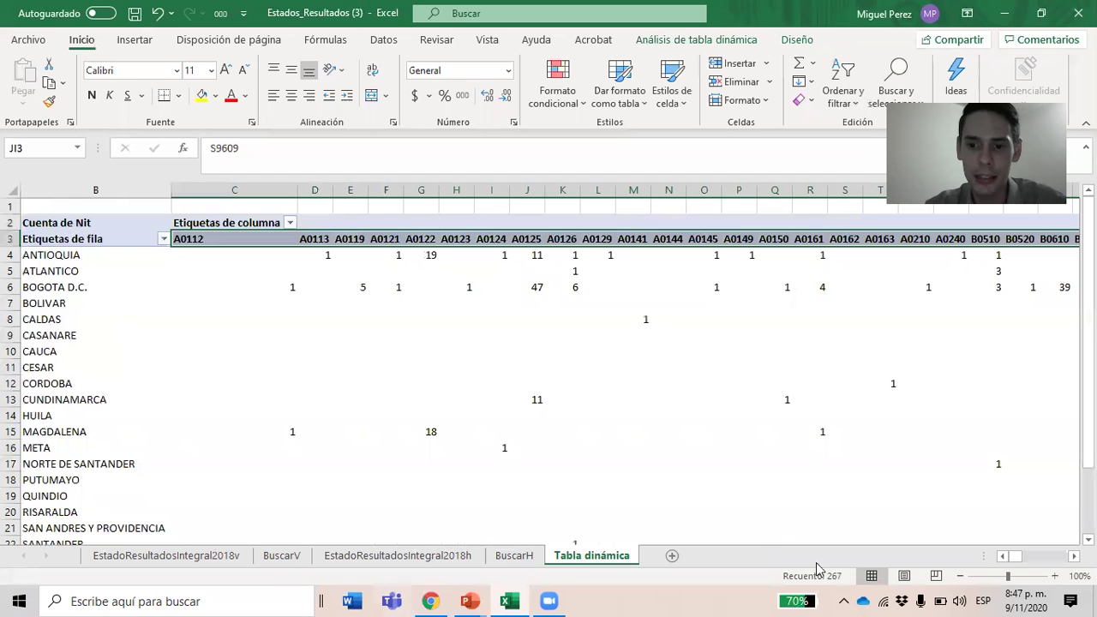
# - Examine the ANTIOQUIA row's Total general and its counts back through the last CIIU columns
pyautogui.press('Right')
pyautogui.press('Down')
pyautogui.press('Left')
pyautogui.press('Right')
pyautogui.press('Left')
pyautogui.press('Left')
pyautogui.press('Left')
pyautogui.press('Left')
pyautogui.press('Left')
pyautogui.press('Left')
pyautogui.press('Left')
pyautogui.press('Left')
pyautogui.press('Left')
pyautogui.press('Left')
pyautogui.press('Left')
pyautogui.press('Left')
pyautogui.press('Left')
pyautogui.press('Left')
pyautogui.press('Left')
pyautogui.press('Left')
pyautogui.press('Left')
pyautogui.press('Left')
pyautogui.press('Left')
pyautogui.press('Left')
pyautogui.press('Left')
pyautogui.press('Left')
pyautogui.press('Left')
pyautogui.press('Left')
pyautogui.press('Left')
pyautogui.press('Left')
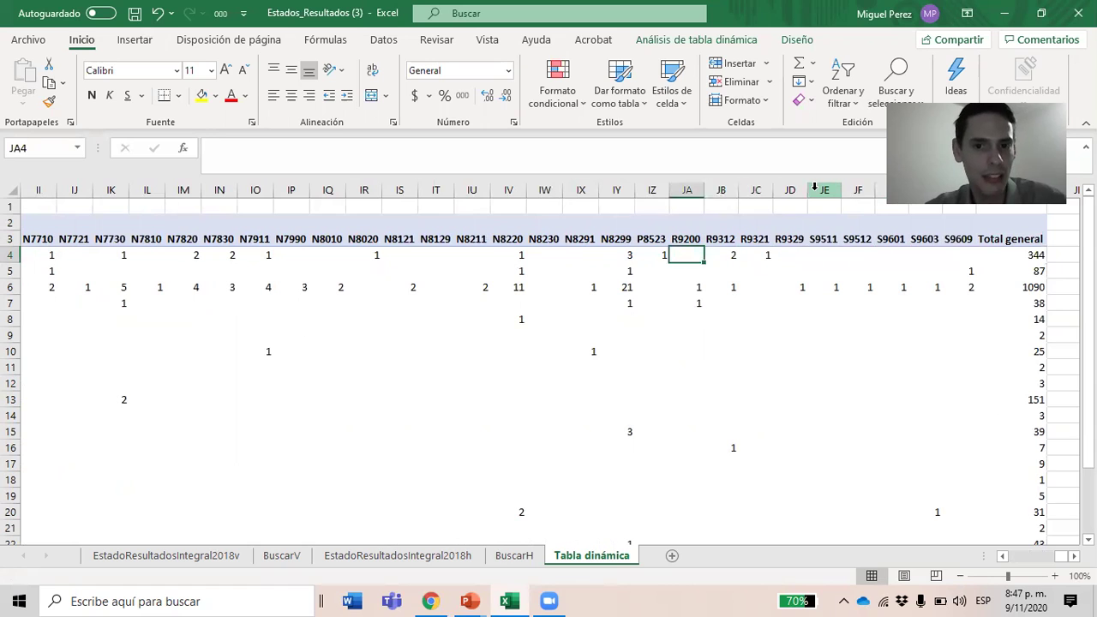
# - Examine the ANTIOQUIA counts back from CIIU column R9200 to G4641, and return to the beginning of the header row at A3
pyautogui.press('Left')
pyautogui.press('Left')
pyautogui.press('Left')
pyautogui.press('Left')
pyautogui.press('Left')
pyautogui.press('Left')
pyautogui.press('Left')
pyautogui.press('Left')
pyautogui.press('Left')
pyautogui.press('Left')
pyautogui.press('Left')
pyautogui.press('Left')
pyautogui.press('Left')
pyautogui.press('Left')
pyautogui.press('Left')
pyautogui.press('Left')
pyautogui.press('Left')
pyautogui.press('Left')
pyautogui.press('Left')
pyautogui.press('Left')
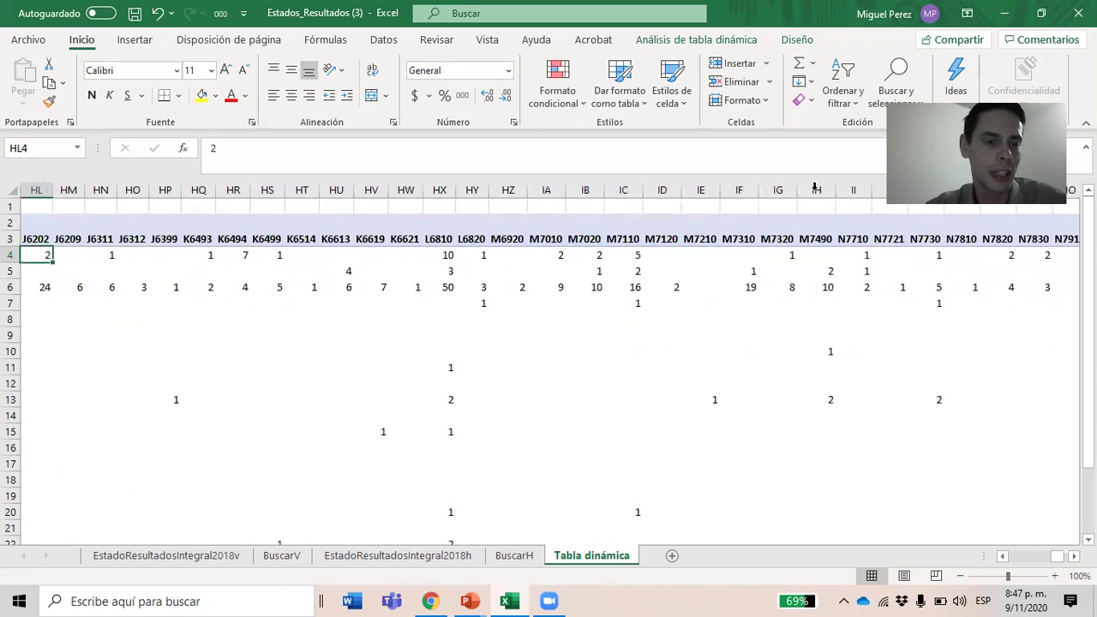
pyautogui.press('Left')
pyautogui.press('Left')
pyautogui.press('Left')
pyautogui.press('Left')
pyautogui.press('Left')
pyautogui.press('Left')
pyautogui.press('Left')
pyautogui.press('Left')
pyautogui.press('Left')
pyautogui.press('Left')
pyautogui.press('Left')
pyautogui.press('Left')
pyautogui.press('Left')
pyautogui.press('Left')
pyautogui.press('Left')
pyautogui.press('Left')
pyautogui.press('Left')
pyautogui.press('Left')
pyautogui.press('Left')
pyautogui.press('Left')
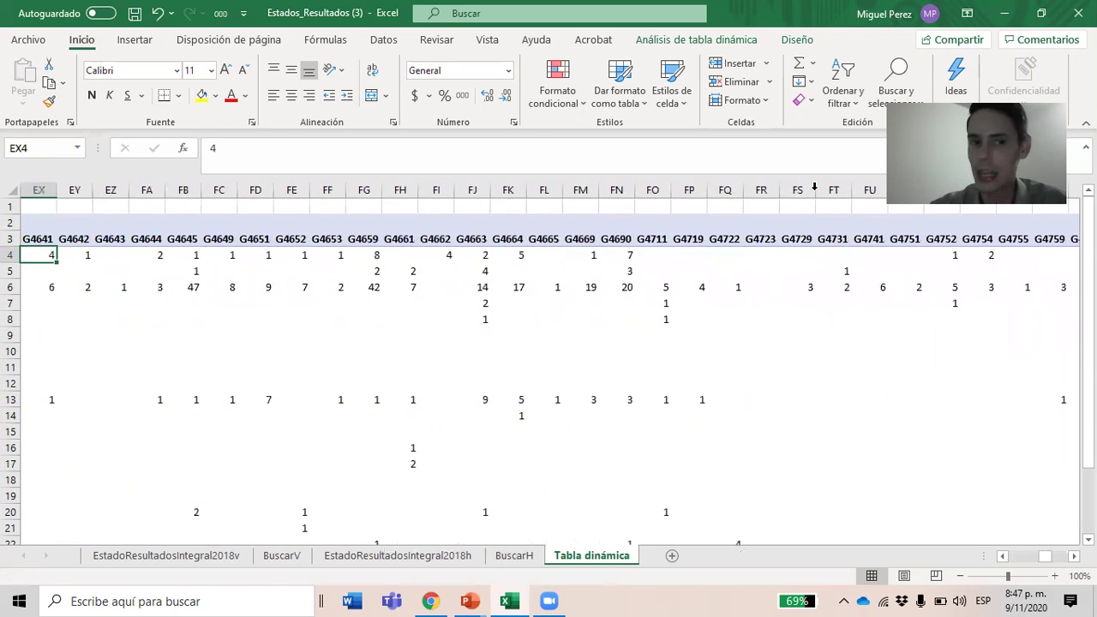
pyautogui.press('Up')
pyautogui.hotkey('ctrl', 'Left')
pyautogui.press('Left')
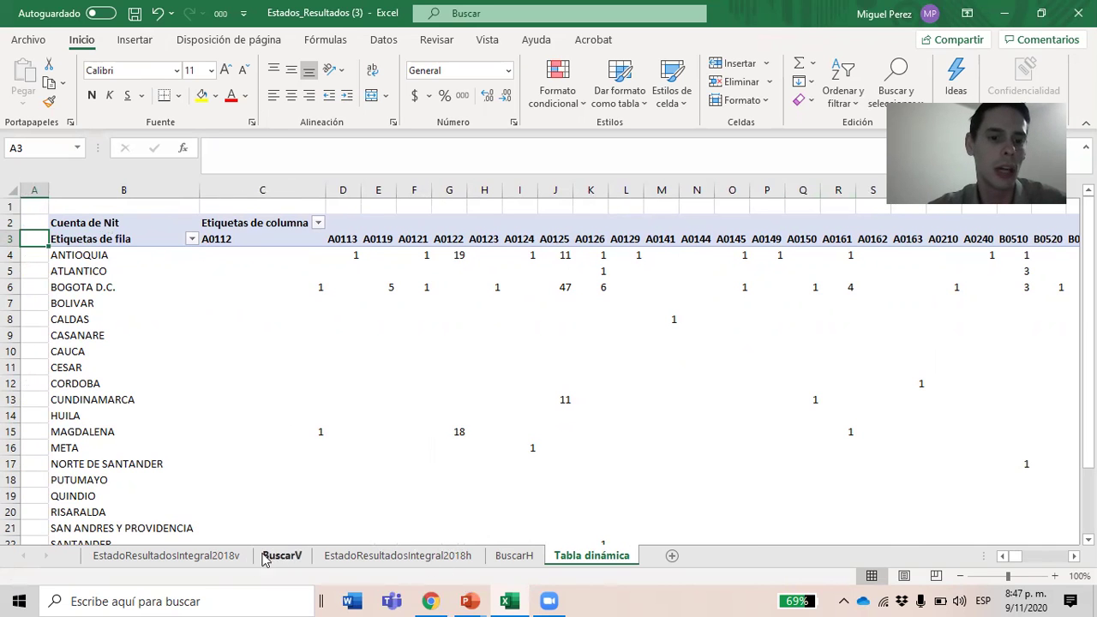
# - Review the source records in the EstadoResultadosIntegral2018v sheet and return to the Tabla dinámica sheet
pyautogui.click(205, 559)
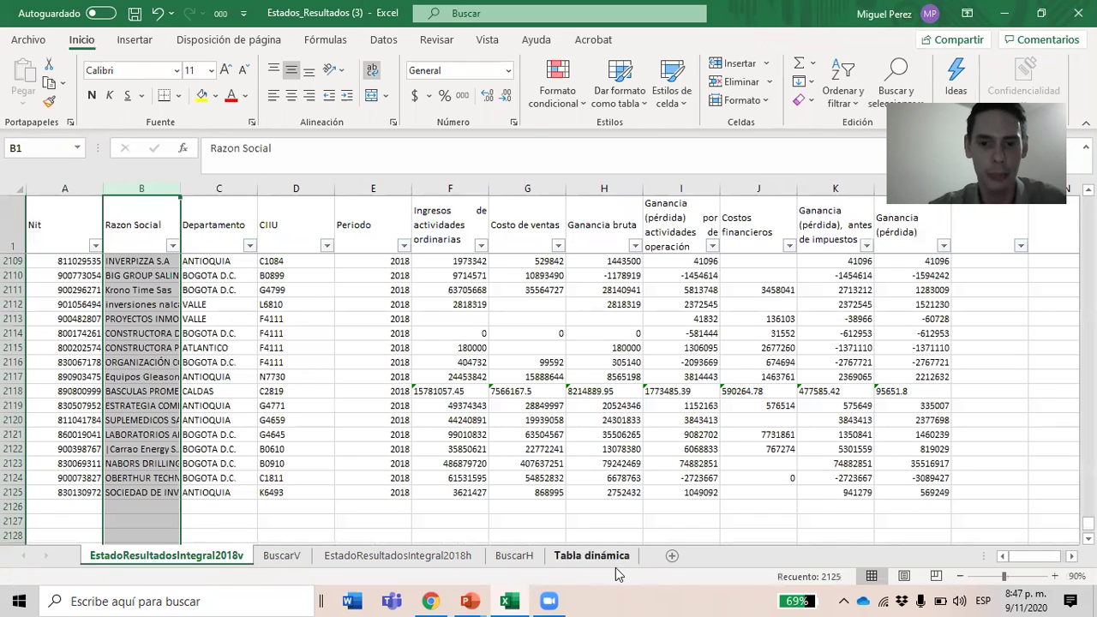
pyautogui.click(583, 558)
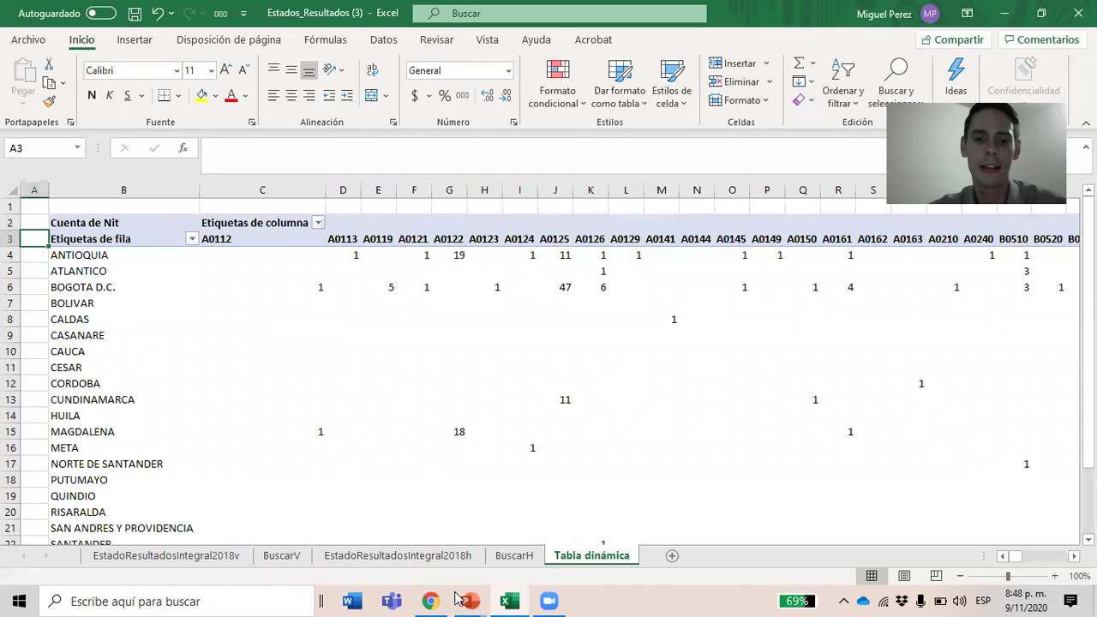
# - Switch to the open PowerPoint presentation
pyautogui.moveTo(467, 600)
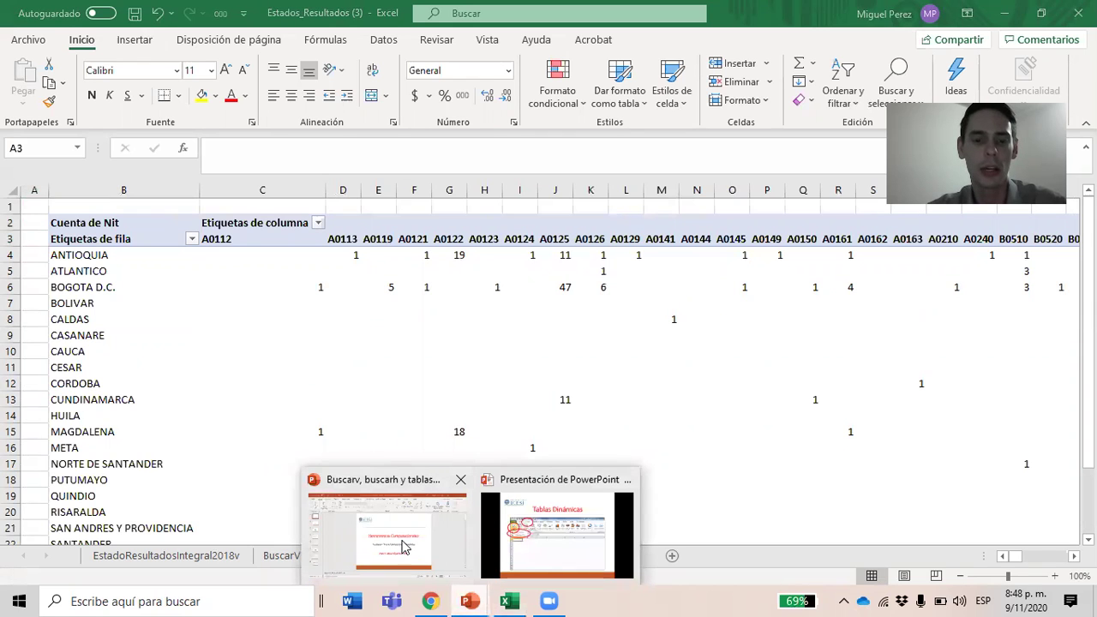